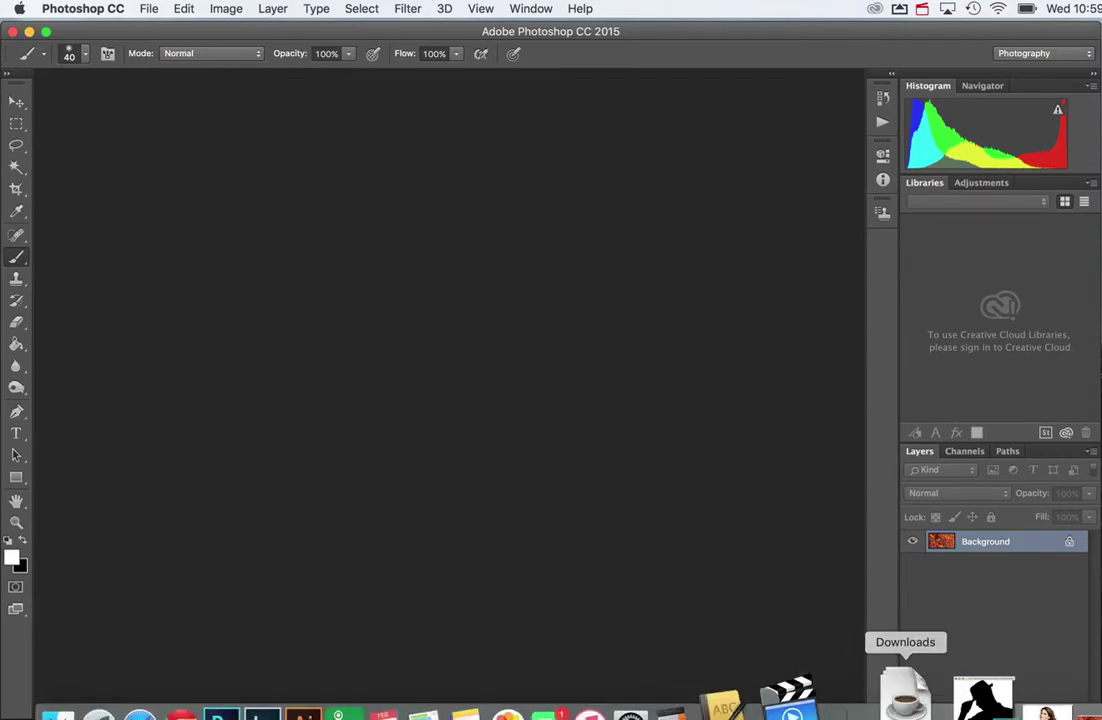
Restore the minimized hat silhouette and fall leaves images and arrange their windows so the silhouette overlaps the leaves.
click(935, 697)
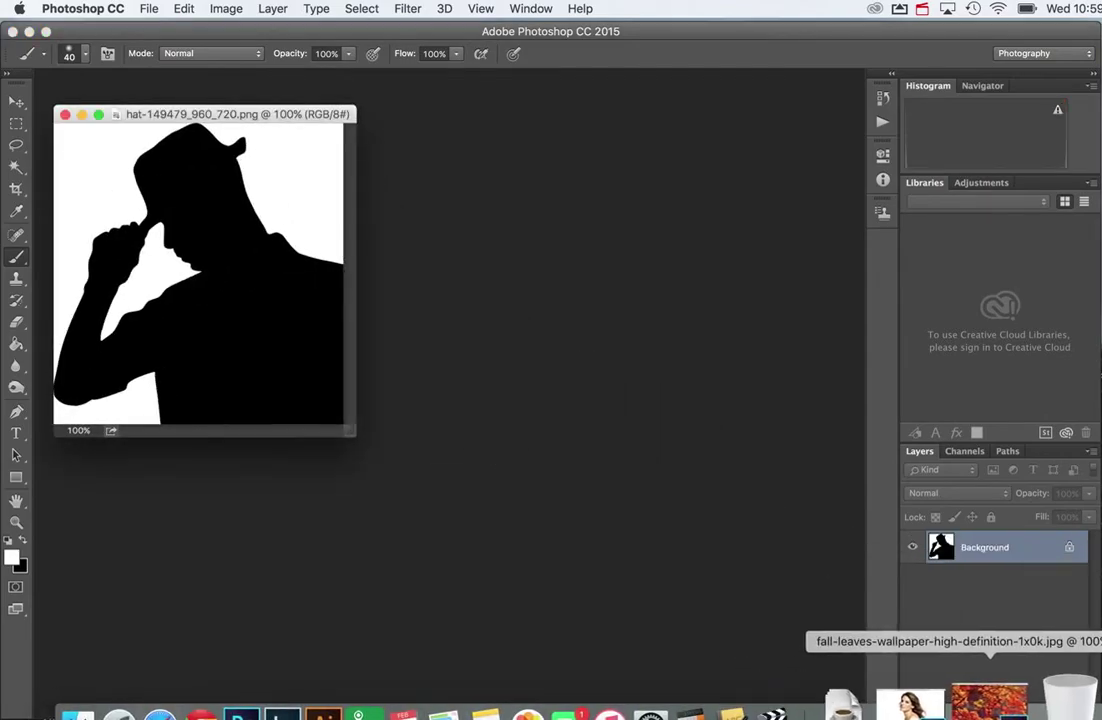
click(997, 702)
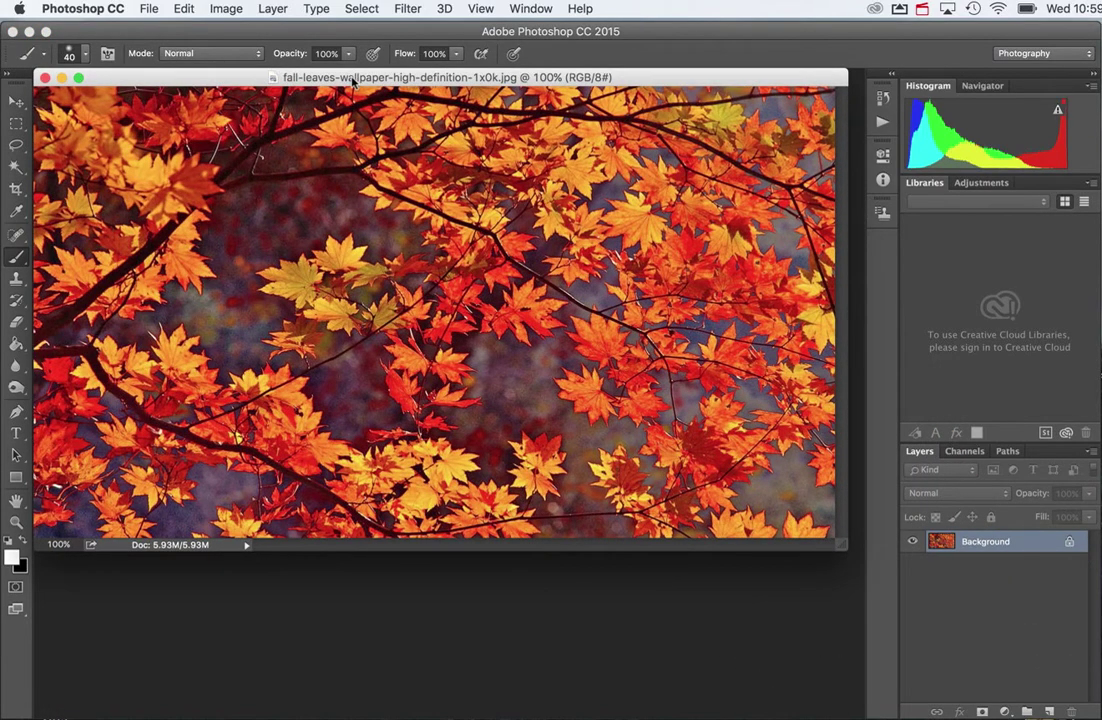
drag(350, 78, 420, 187)
drag(308, 116, 429, 119)
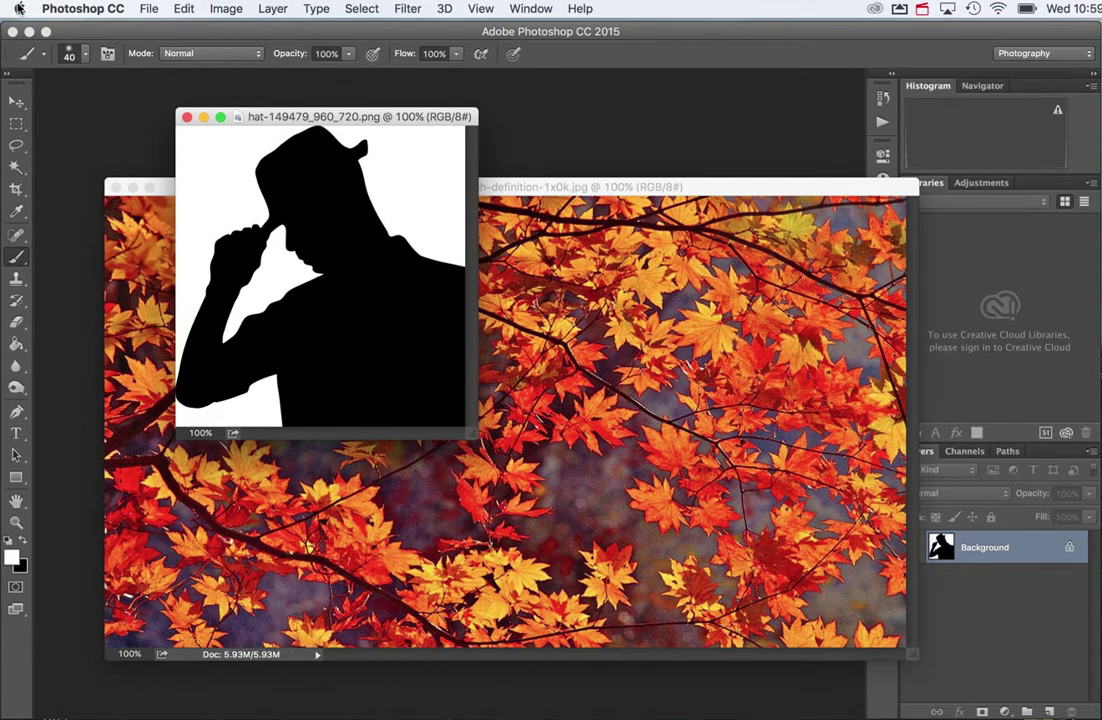
Minimize Photoshop and both image windows, and open the Silhouette Merge Double Exposure folder on the desktop.
click(29, 32)
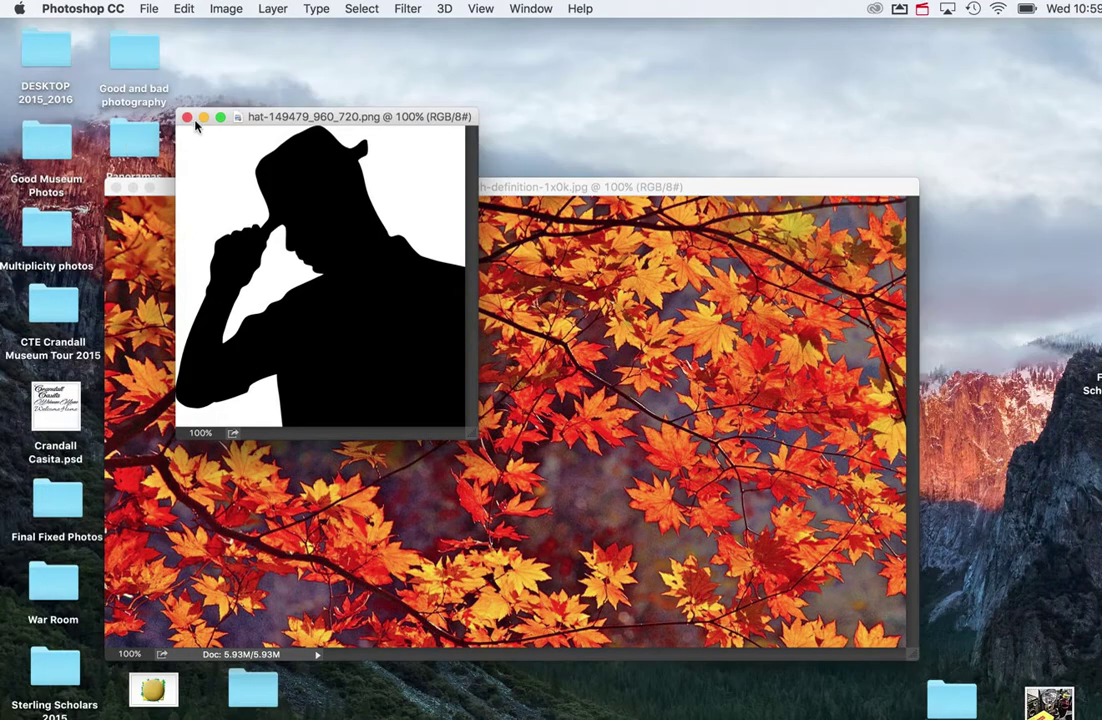
click(205, 118)
click(133, 188)
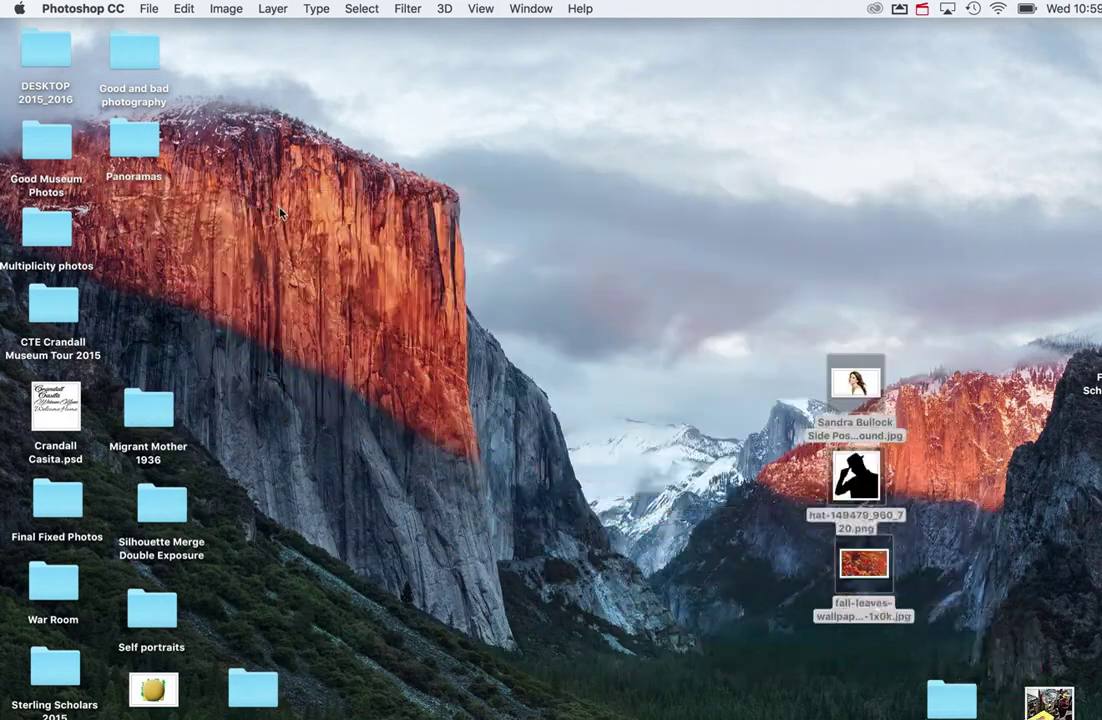
double_click(162, 505)
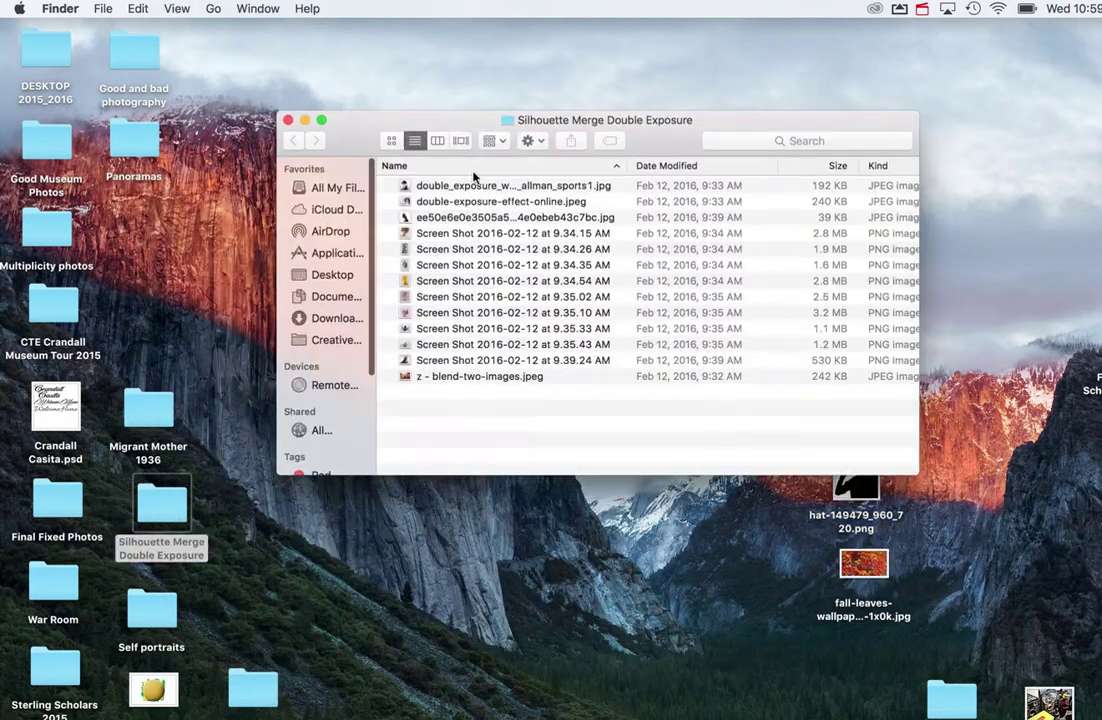
Preview the first image in the folder, the waterfall double exposure, and enlarge the preview to nearly fill the screen.
click(472, 186)
key(space)
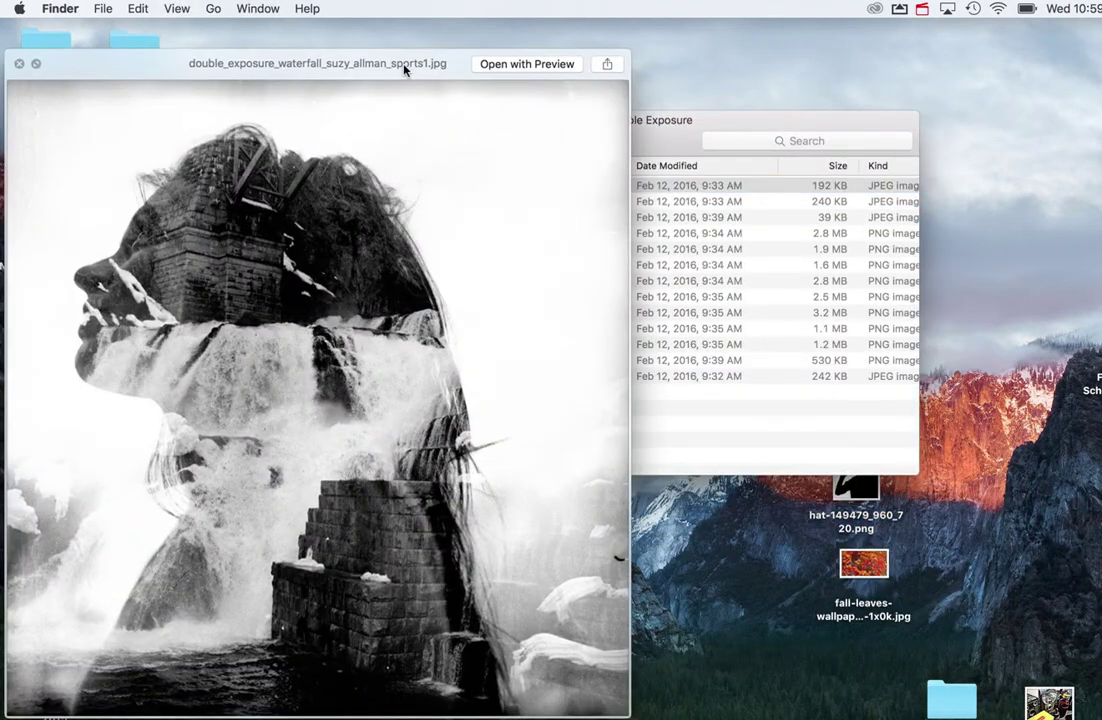
drag(405, 68, 438, 39)
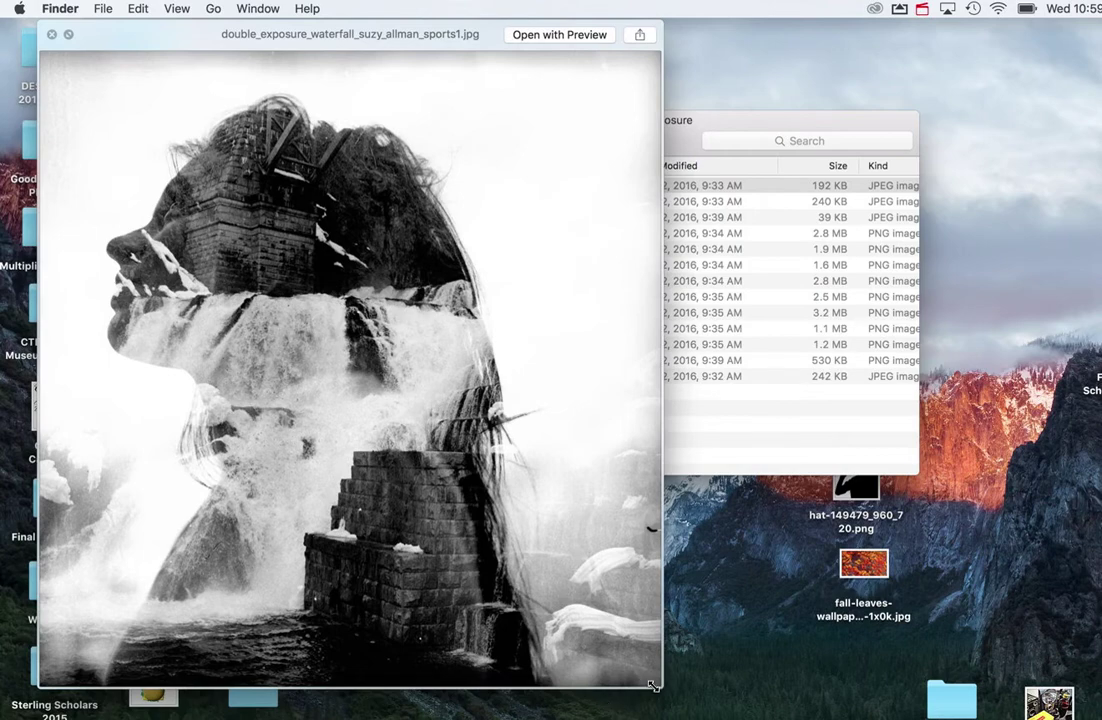
drag(653, 686, 1084, 714)
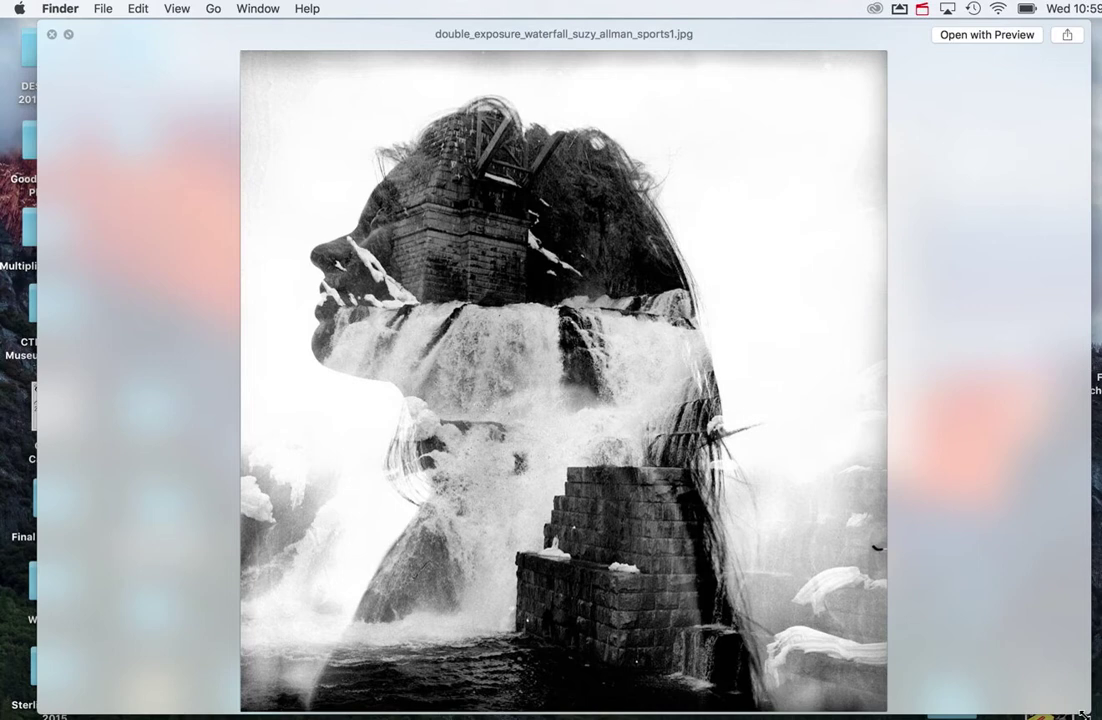
Look through the double-exposure examples up to Screen Shot 2016-02-12 at 9.39.24 AM, and close the preview and the folder.
key(Down)
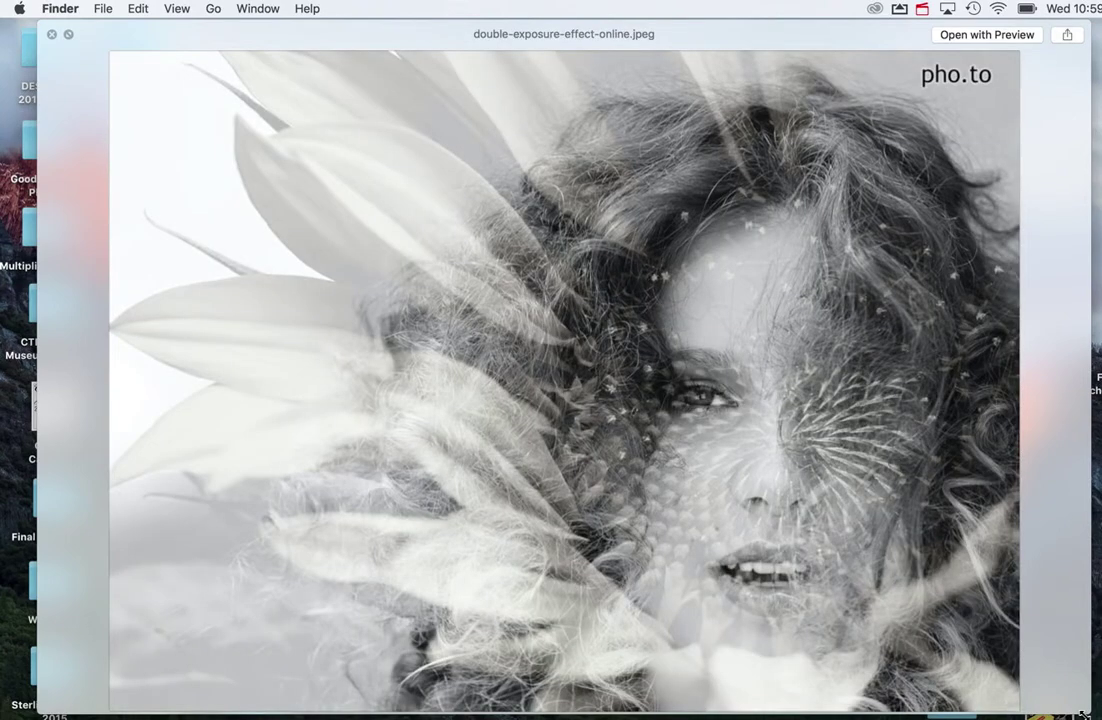
key(Down)
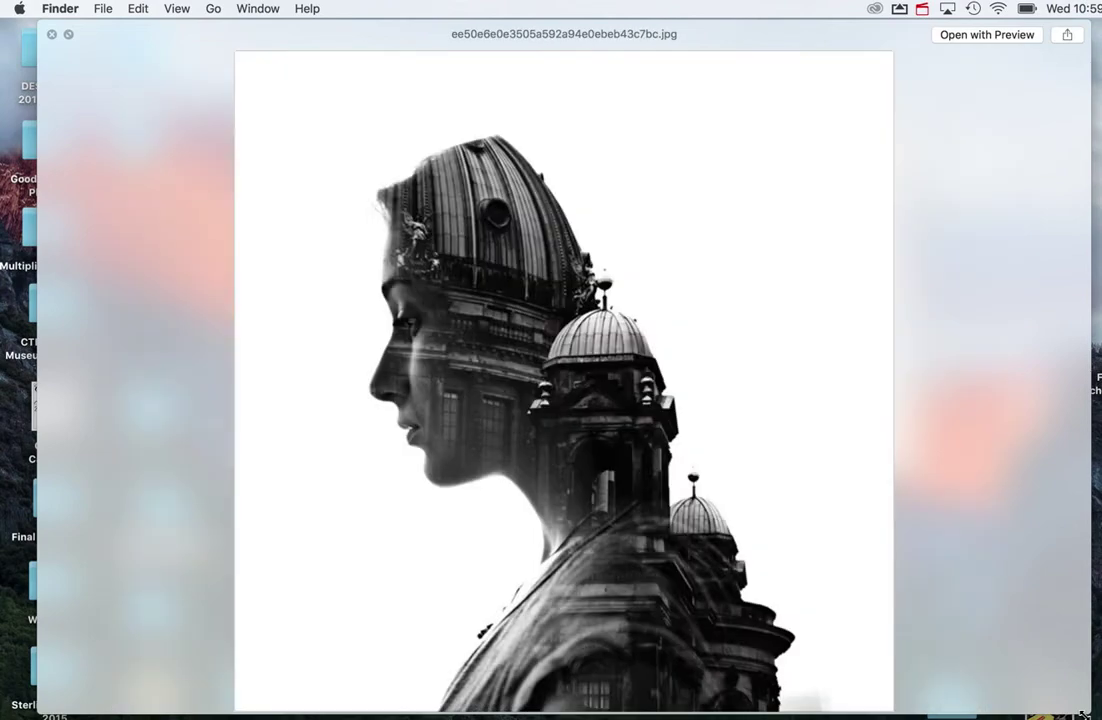
key(Down)
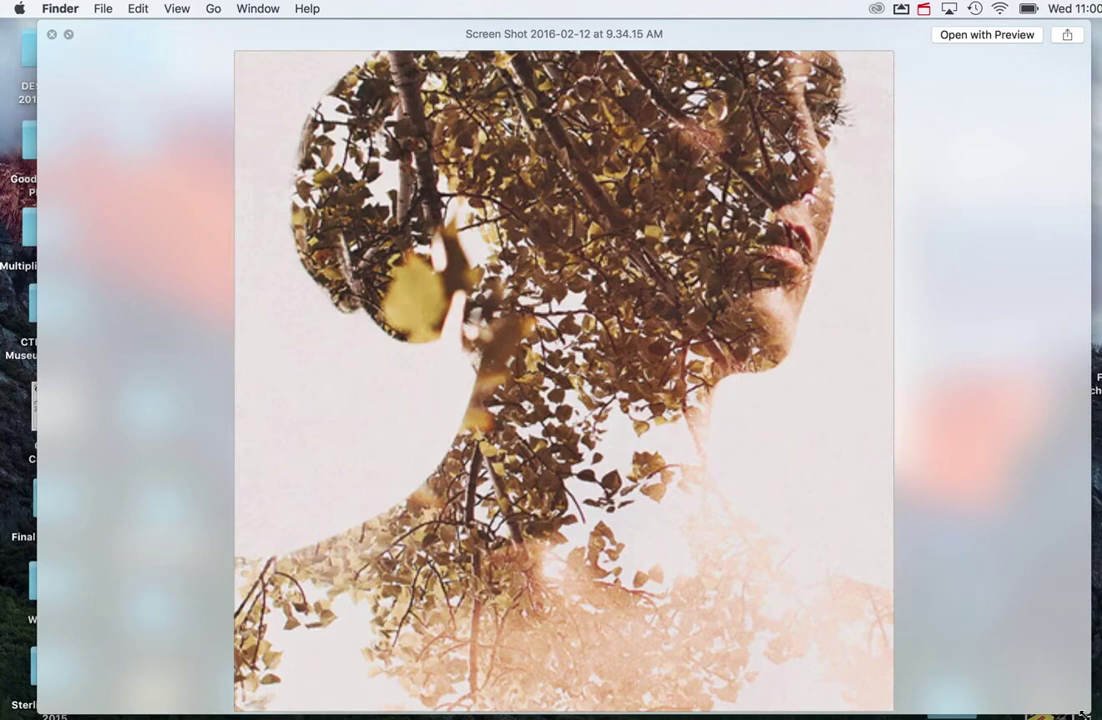
key(Down)
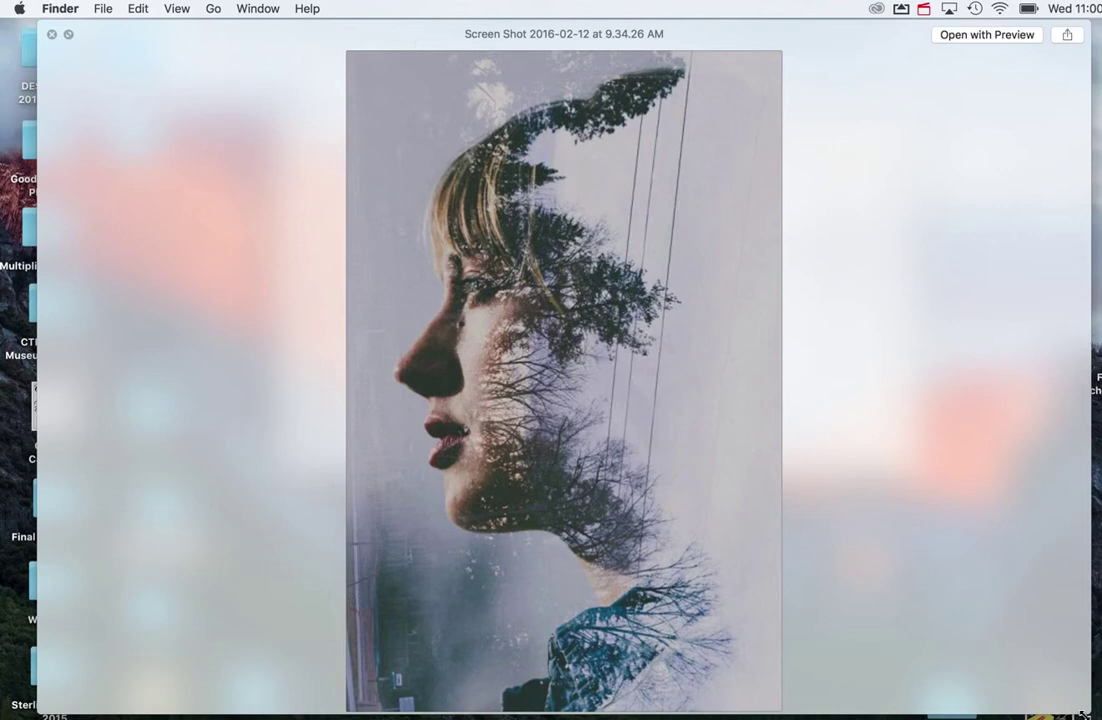
key(Right)
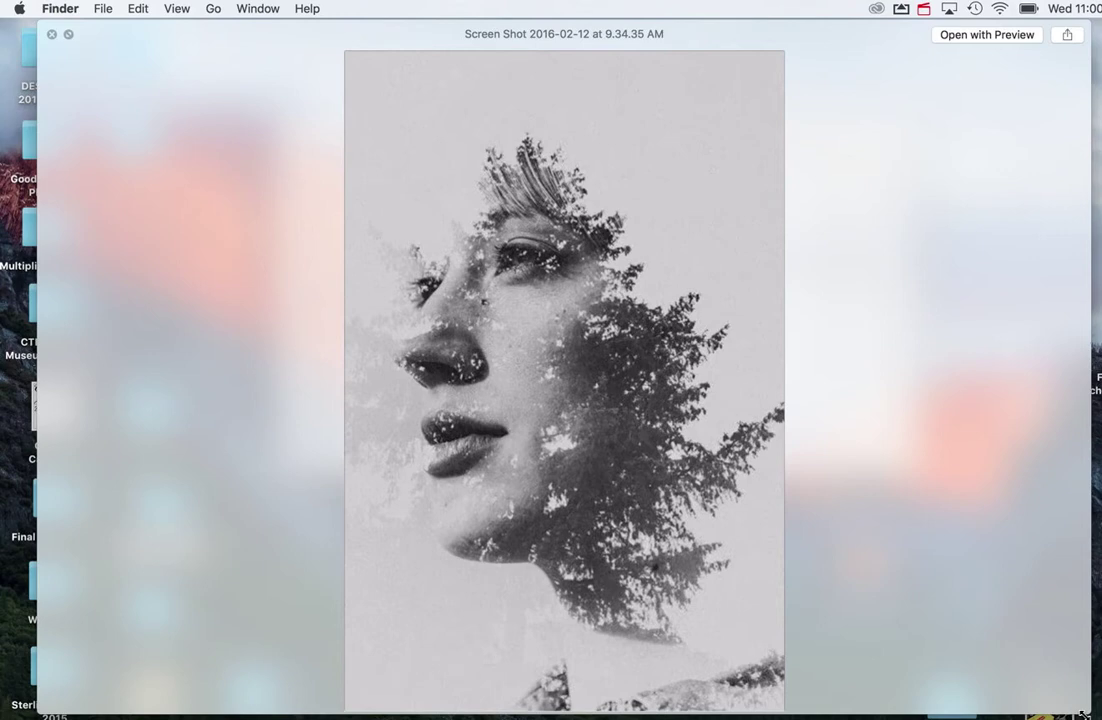
key(Right)
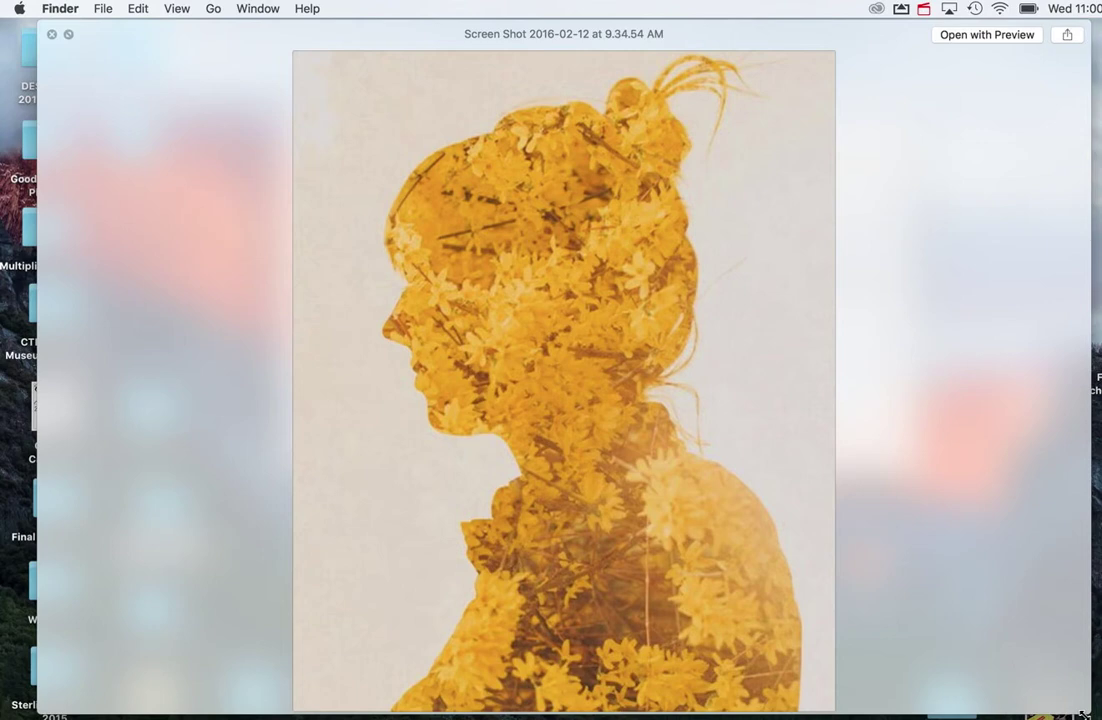
key(Right)
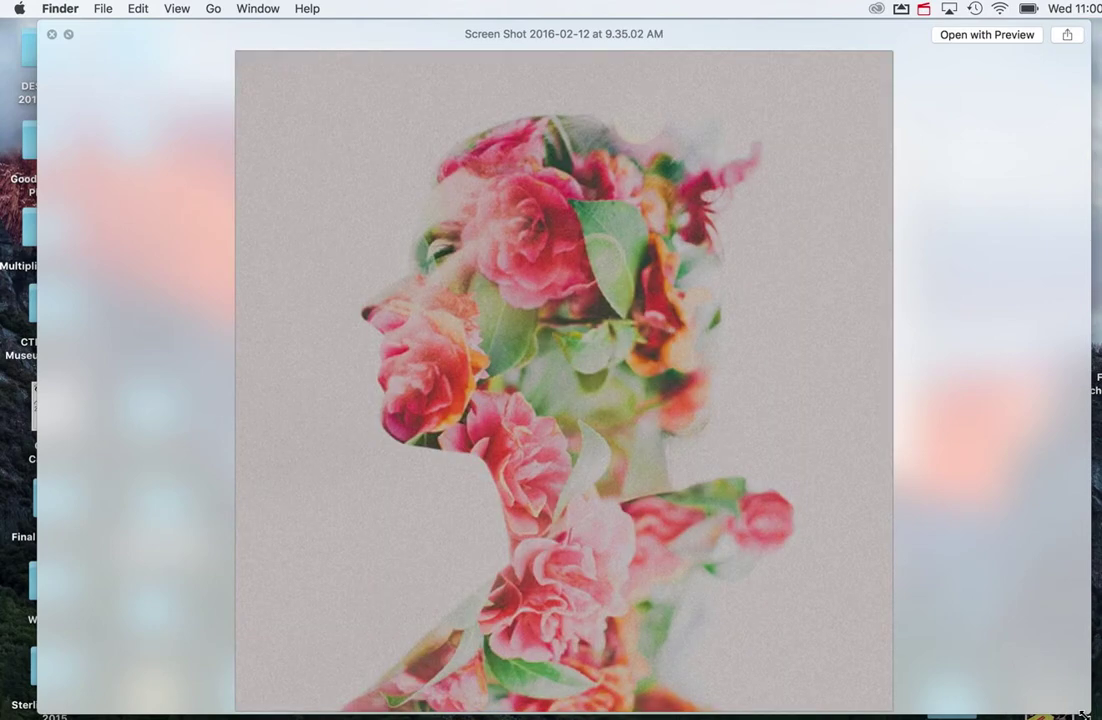
key(Right)
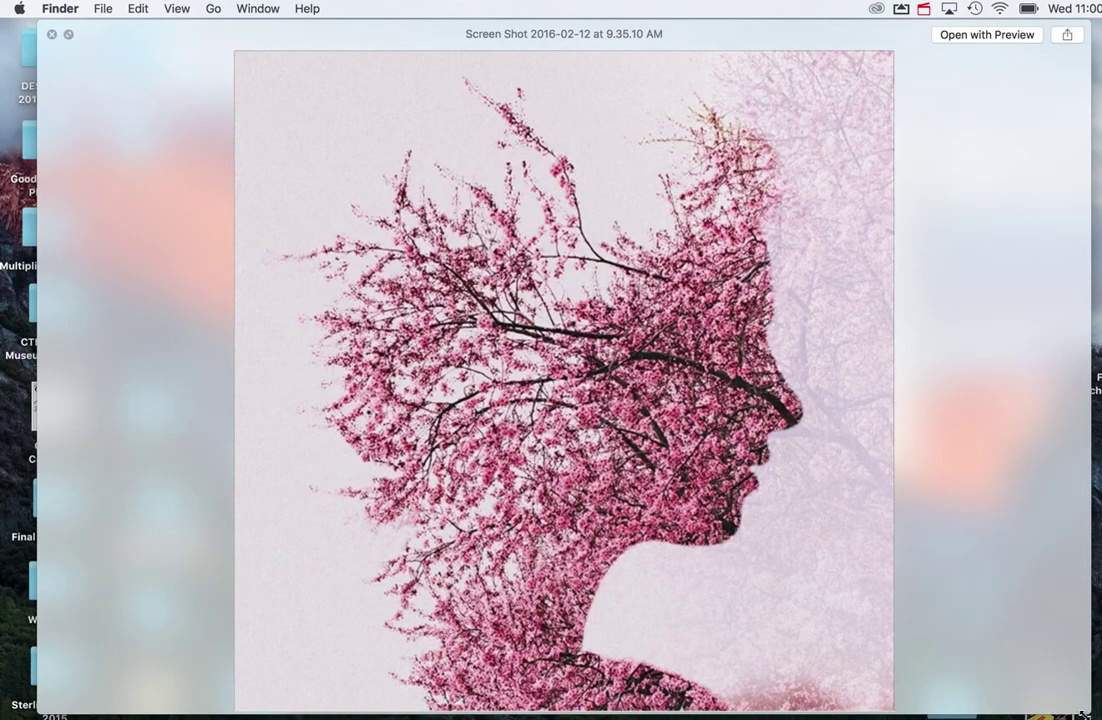
key(Right)
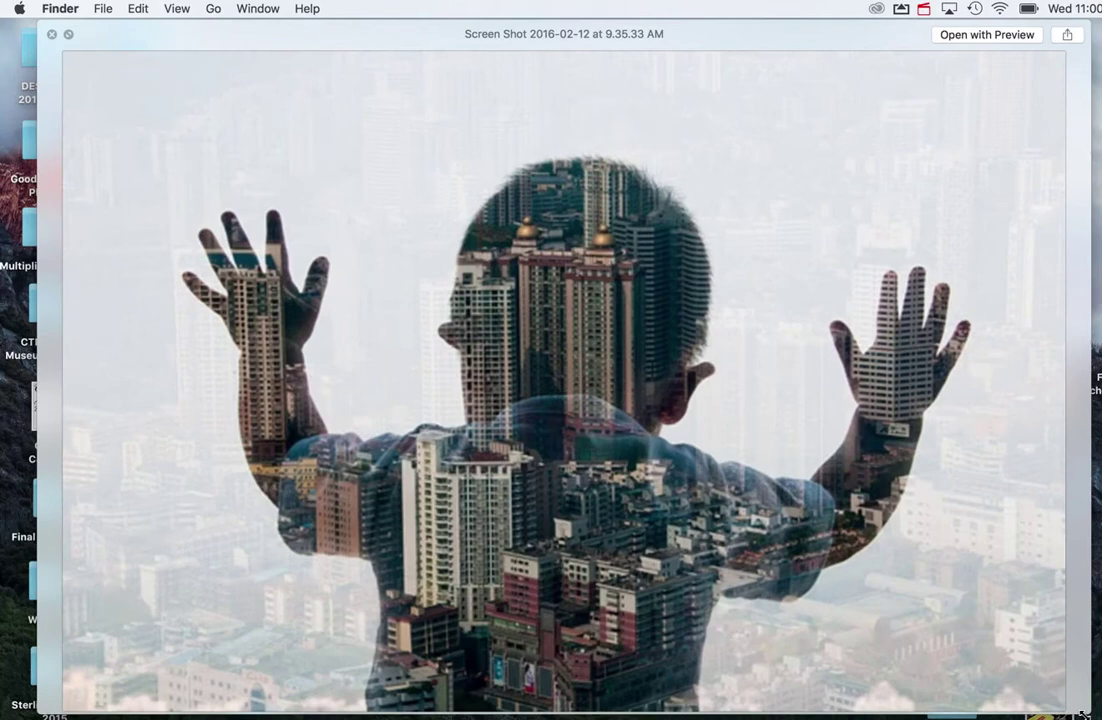
key(Right)
key(Right)
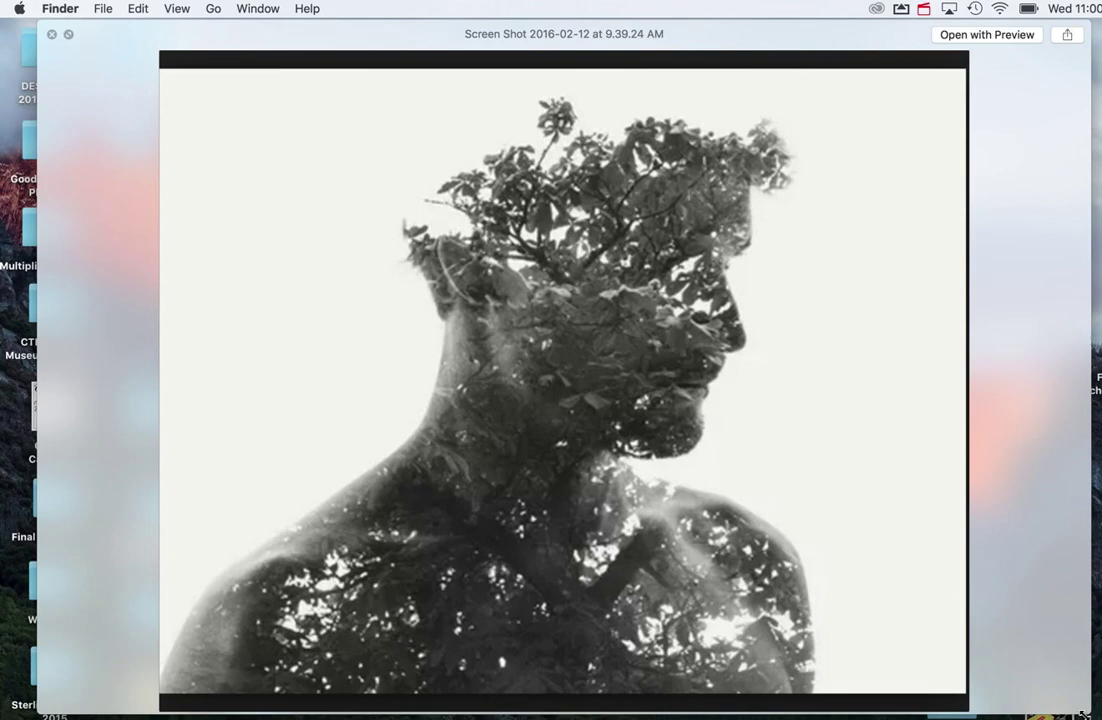
key(space)
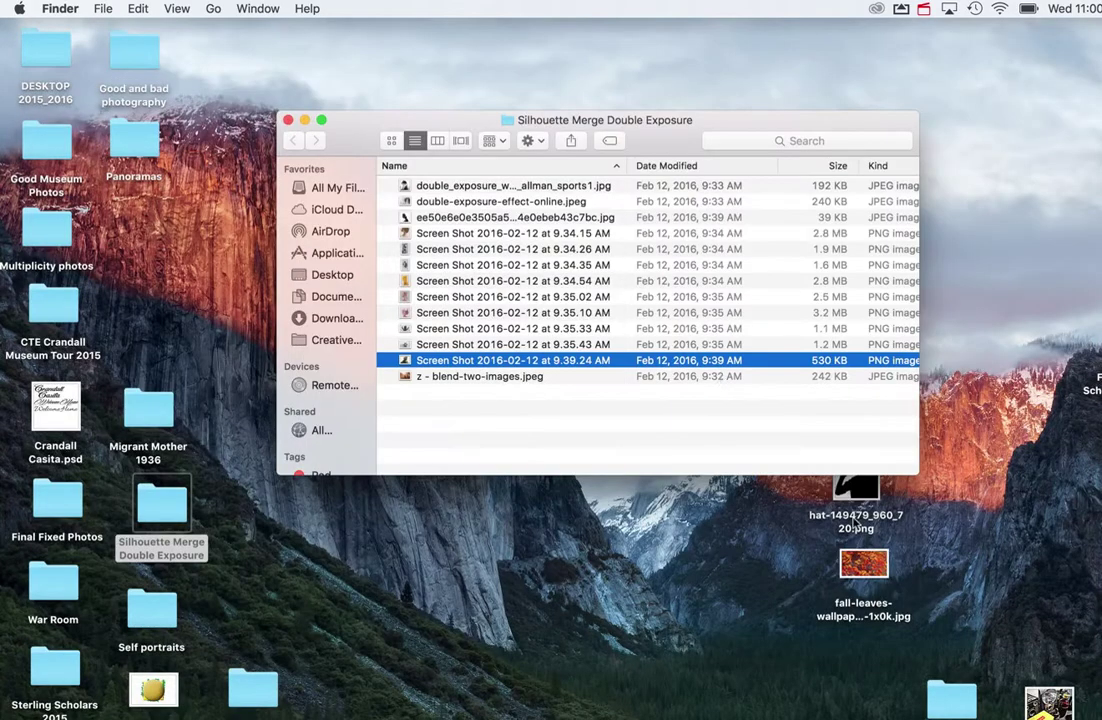
click(288, 120)
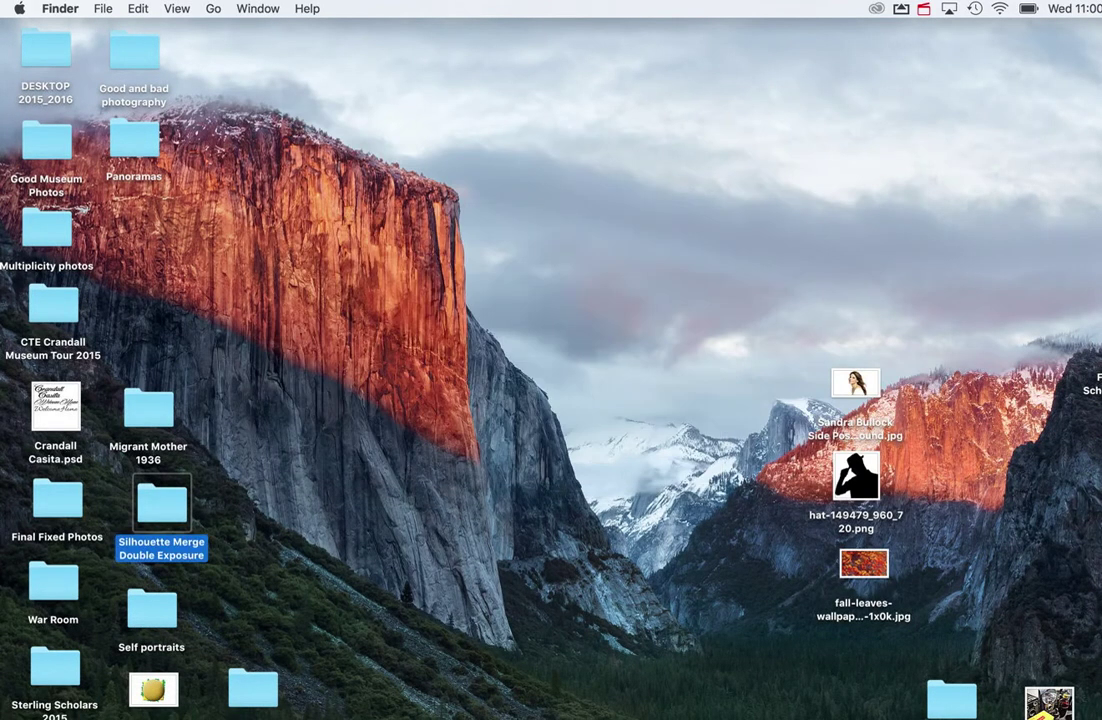
Switch back to Photoshop, restoring the fall leaves and hat silhouette windows, and bring the leaves image to the front.
click(1041, 700)
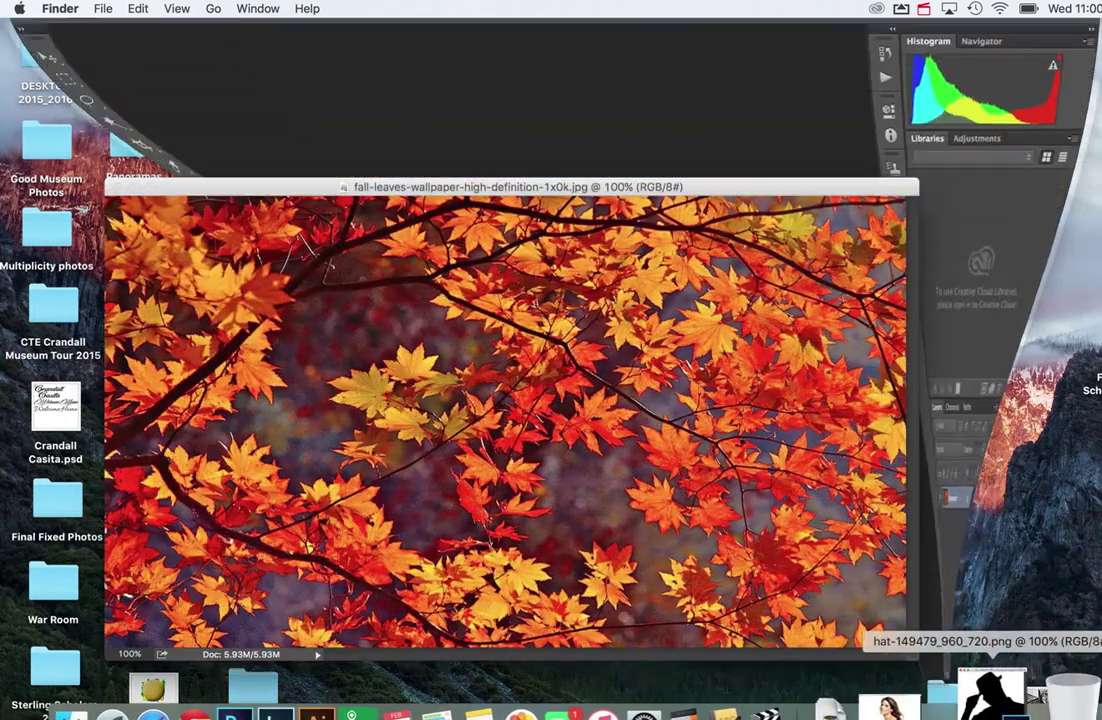
click(1008, 700)
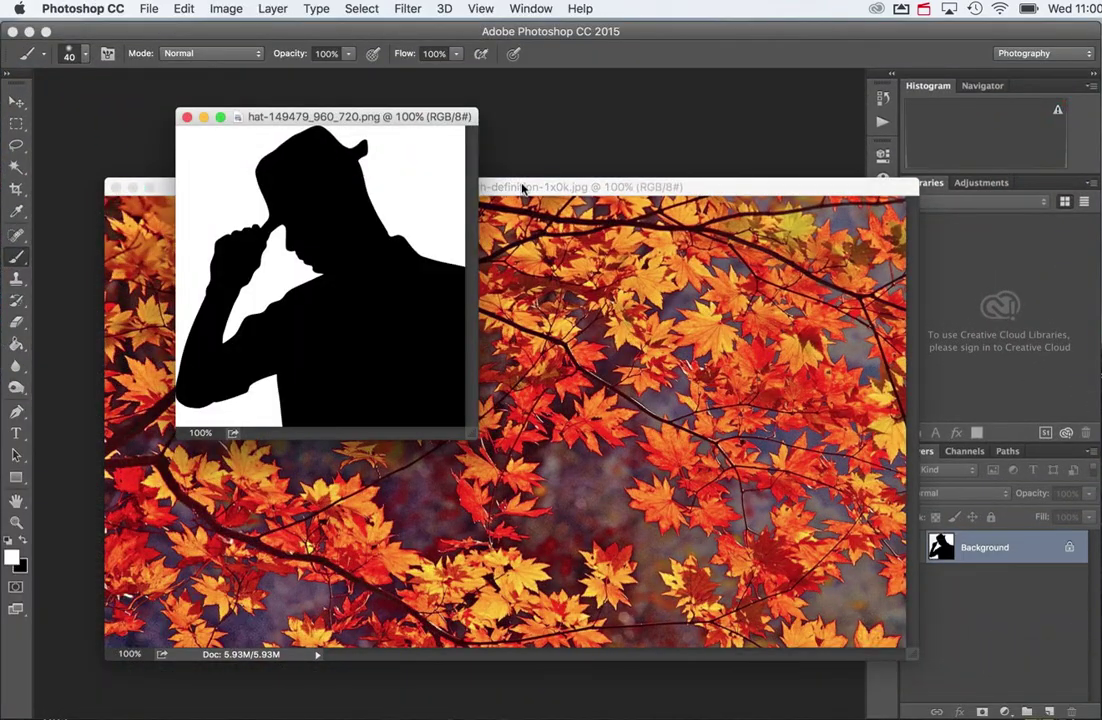
drag(526, 189, 533, 199)
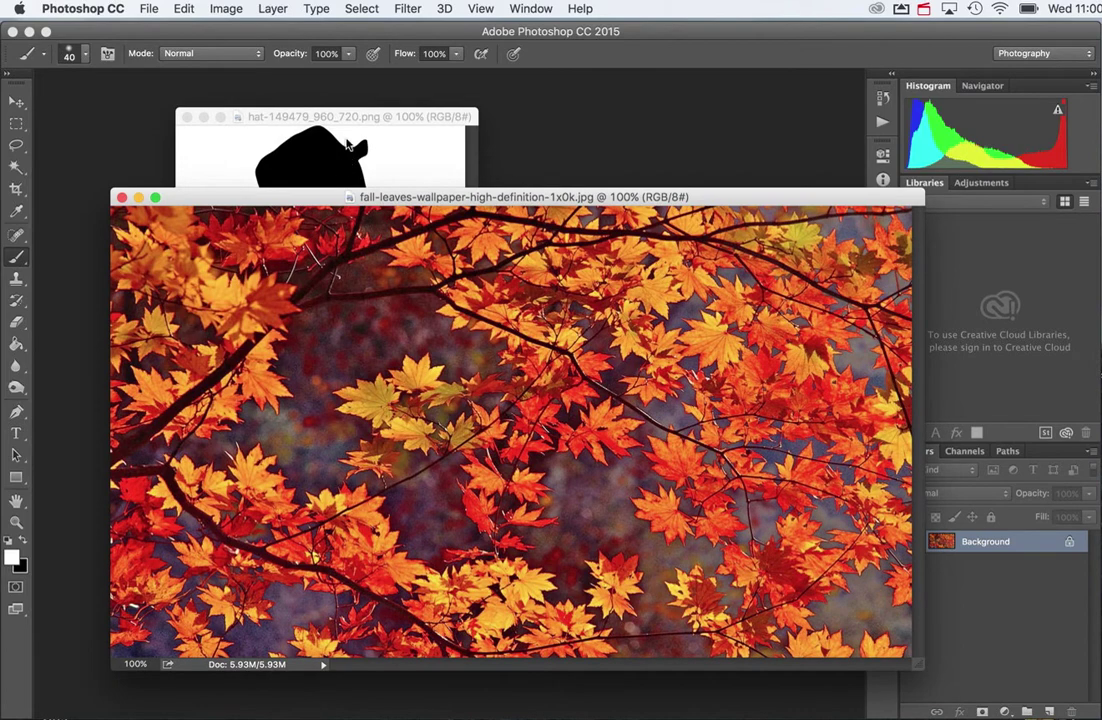
Copy the hat silhouette into the fall leaves image as a new layer with the Move tool, and close the original hat document.
click(18, 101)
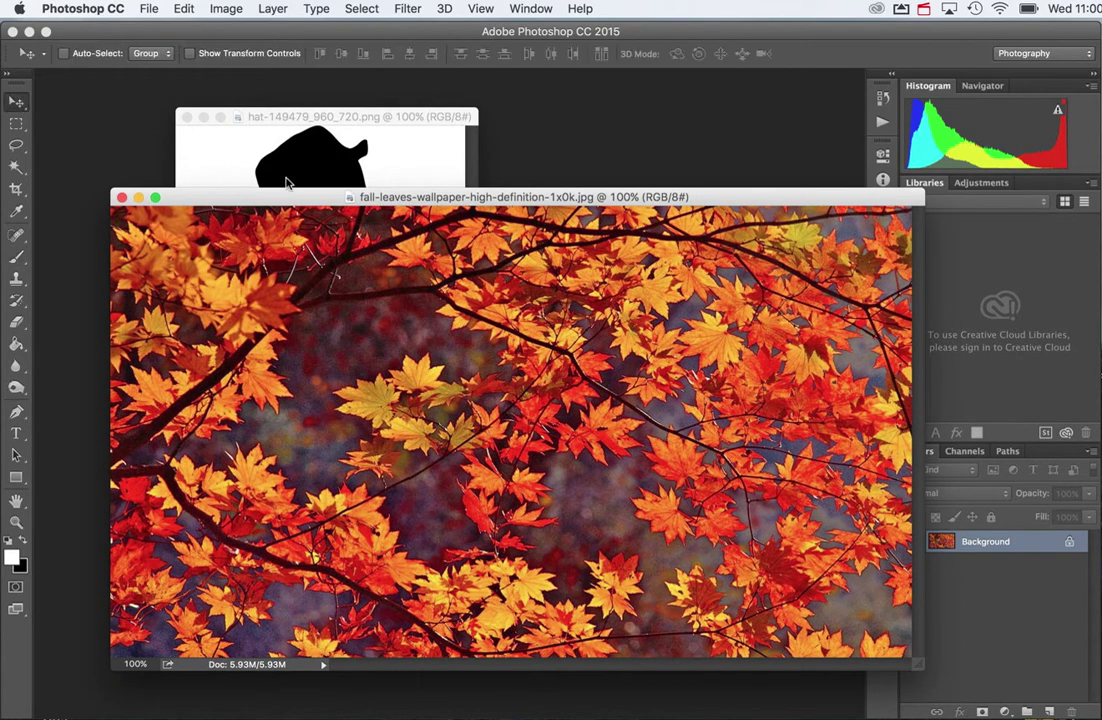
click(248, 157)
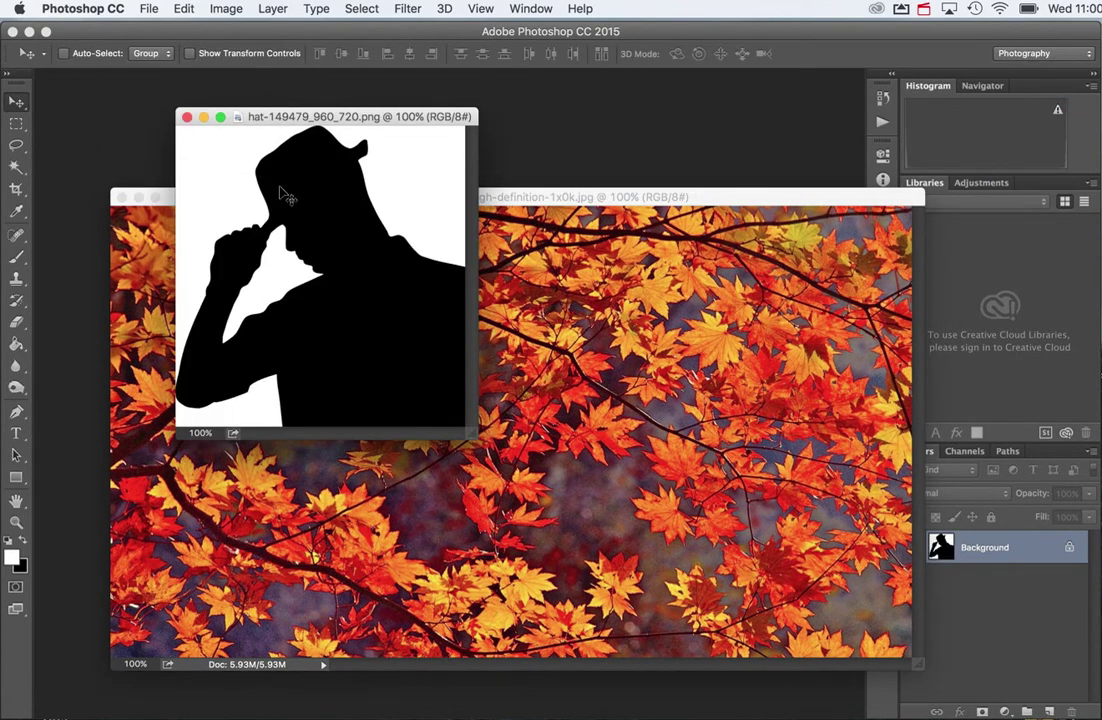
drag(247, 167, 548, 350)
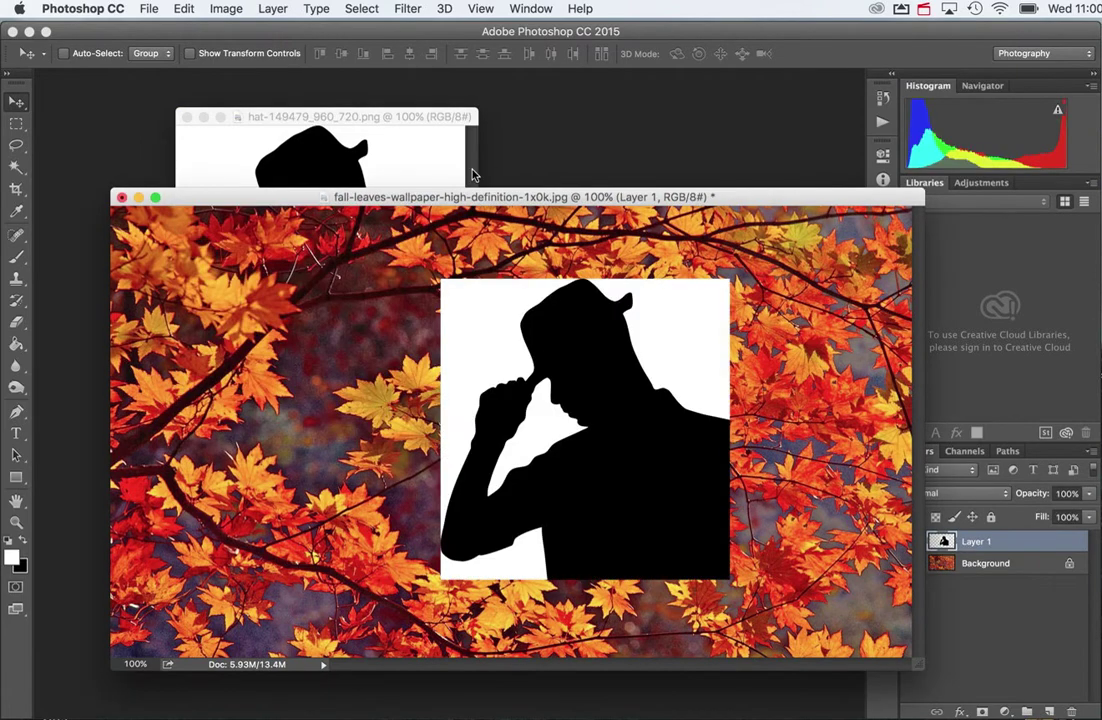
click(390, 120)
click(187, 117)
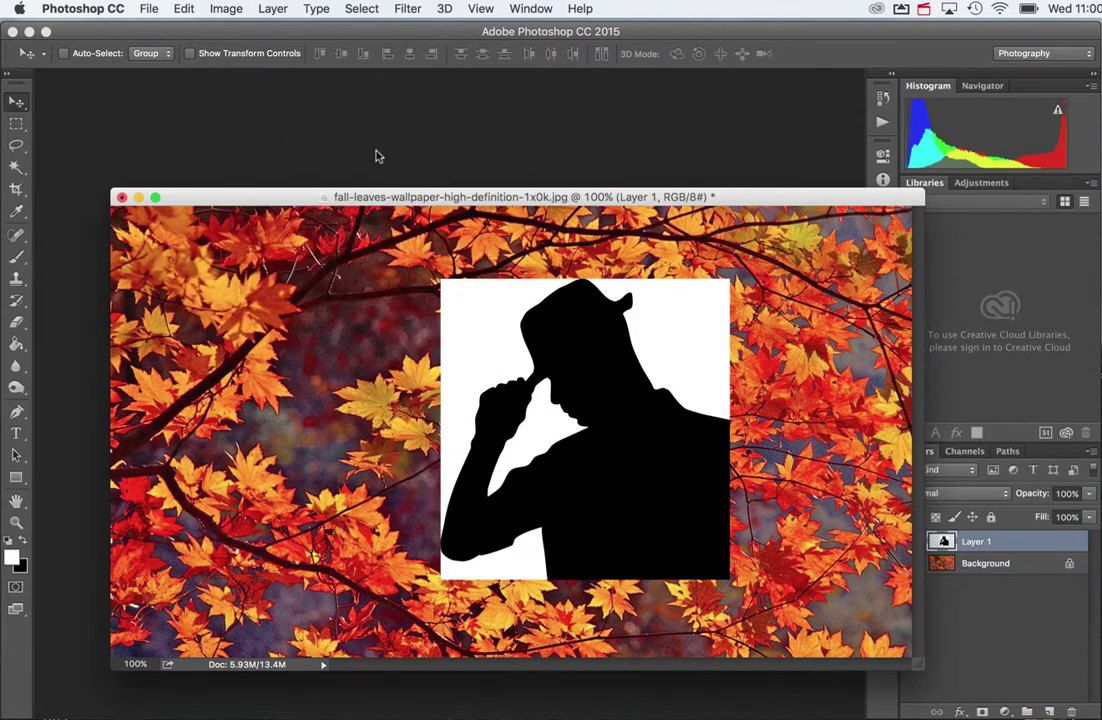
Scale the silhouette layer to about 143% with Free Transform and position it left of centre over the leaves, nearly filling the image height.
drag(413, 199, 356, 122)
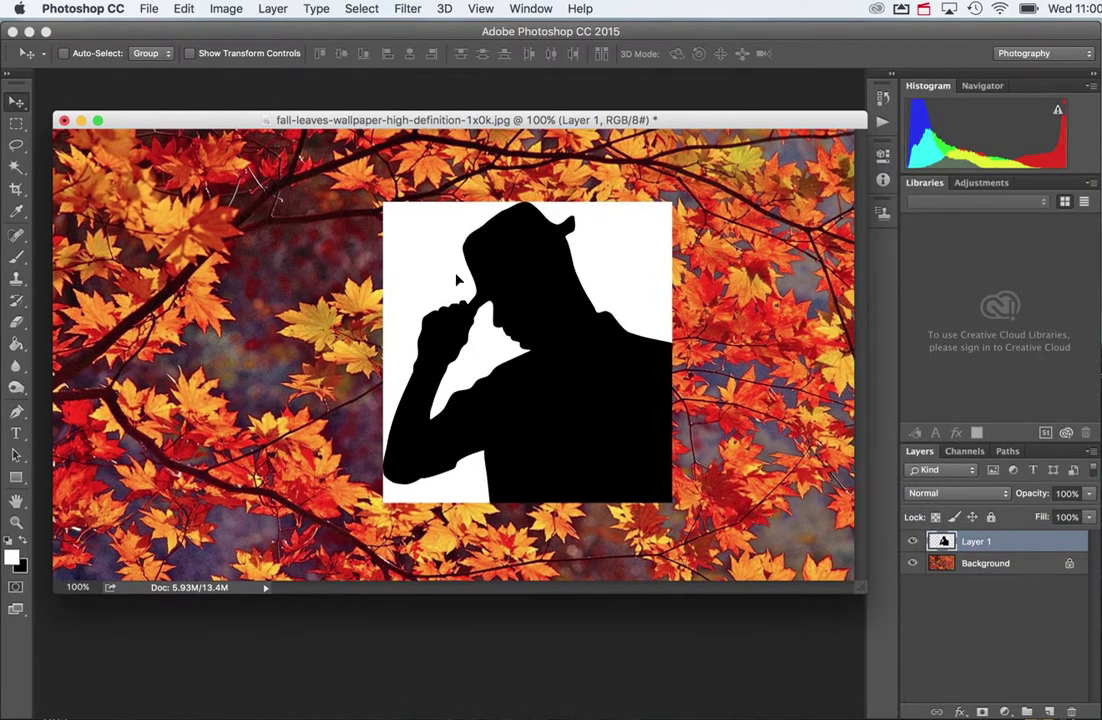
drag(455, 289, 338, 268)
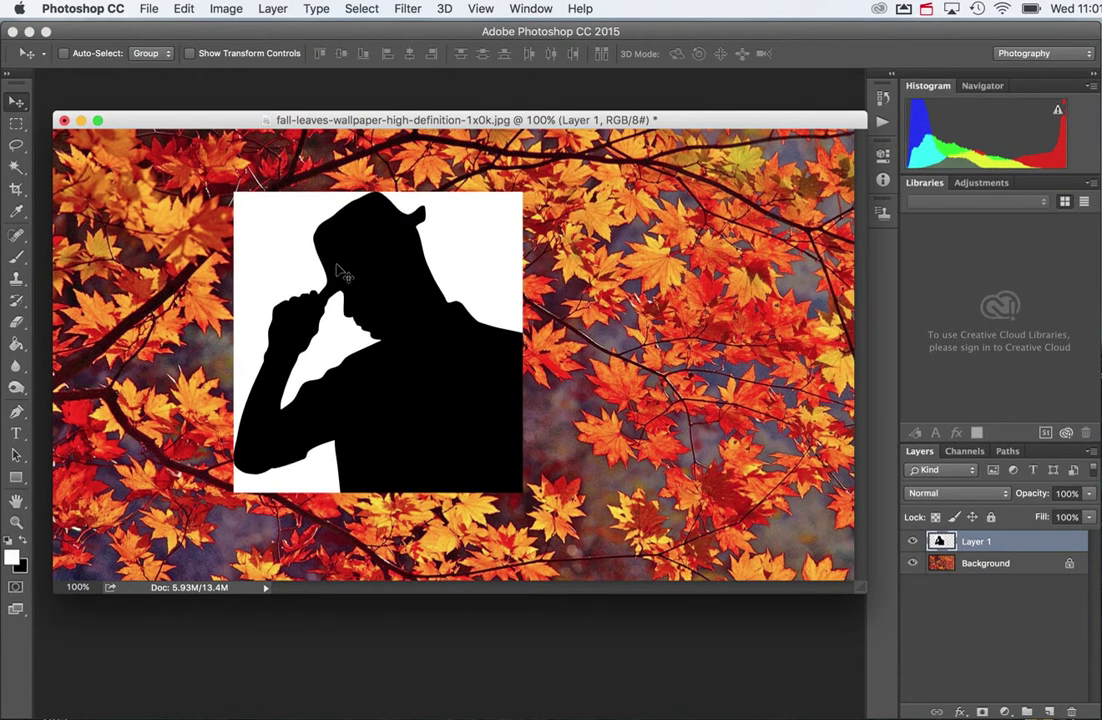
key(ctrl+t)
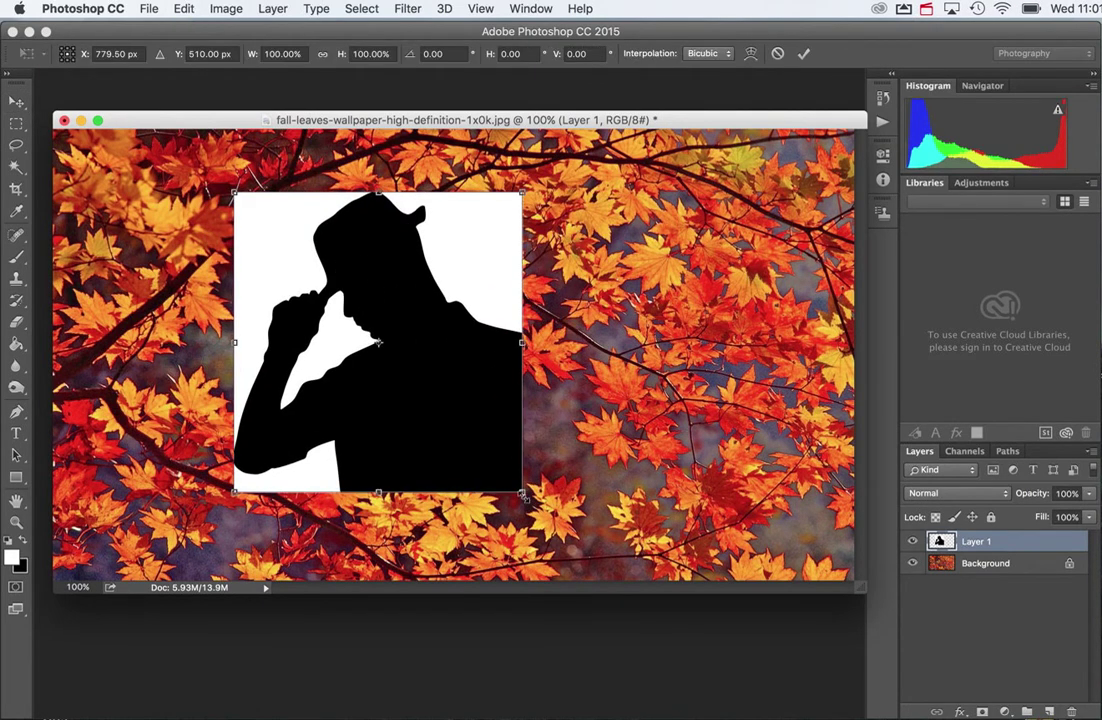
drag(522, 494, 592, 565)
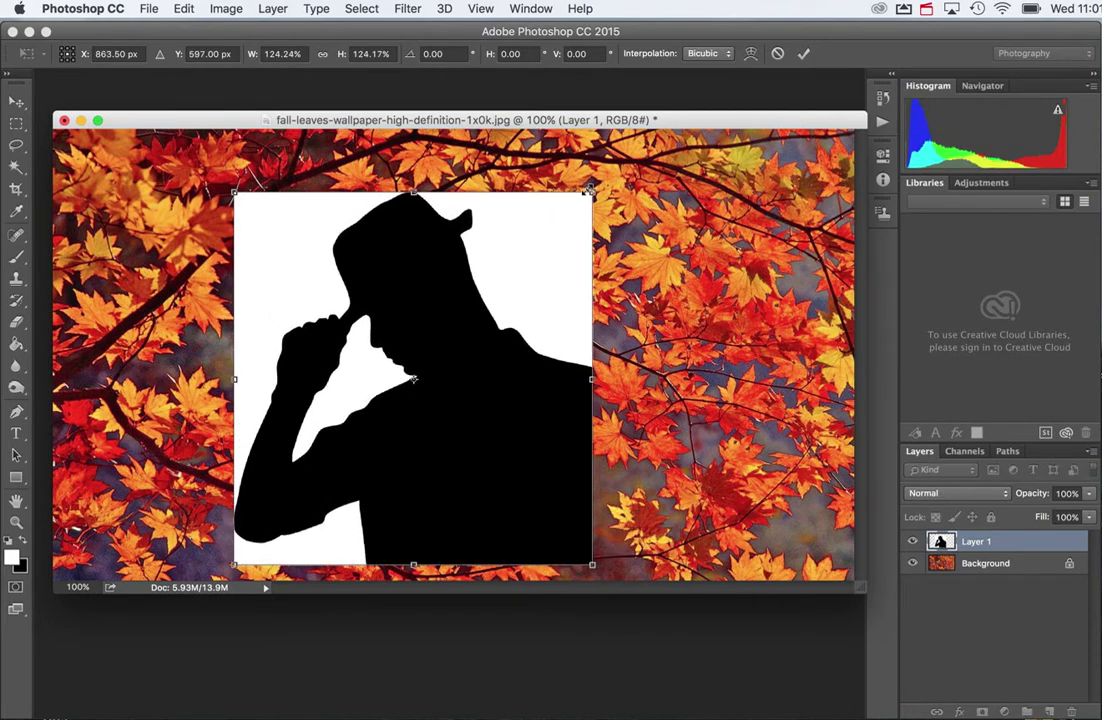
drag(590, 190, 646, 137)
drag(522, 231, 458, 231)
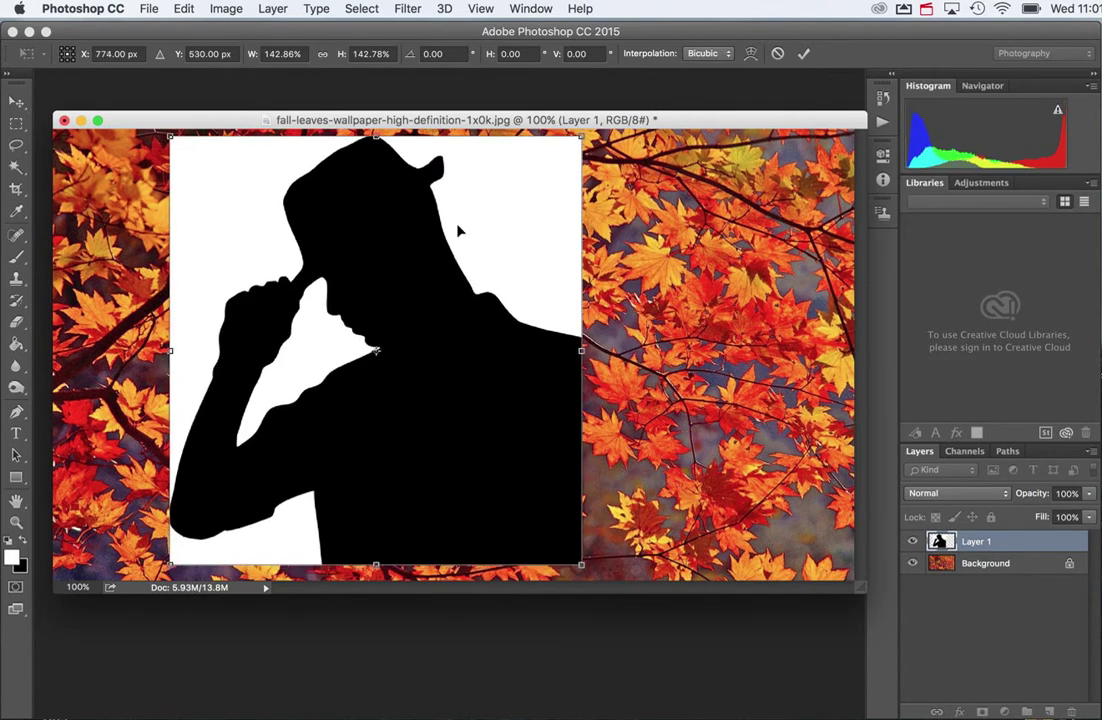
click(804, 56)
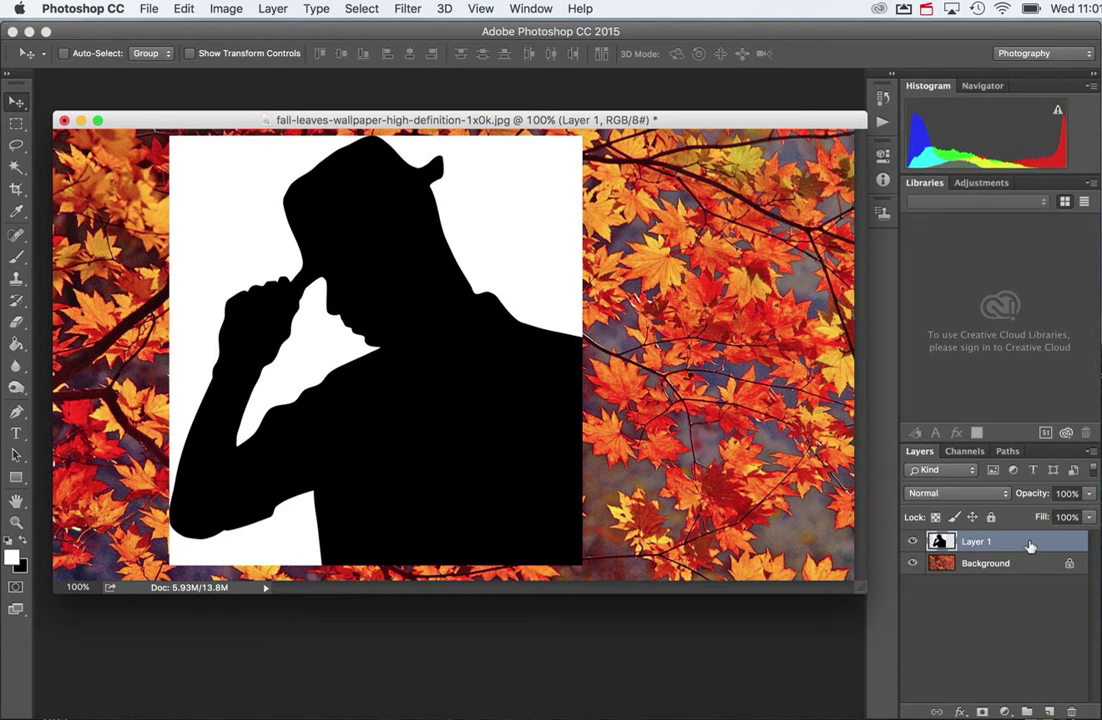
Unlock the Background layer containing the fall leaves.
mouse_move(1030, 545)
mouse_down()
mouse_move(1026, 566)
mouse_move(1029, 550)
mouse_up()
click(1069, 563)
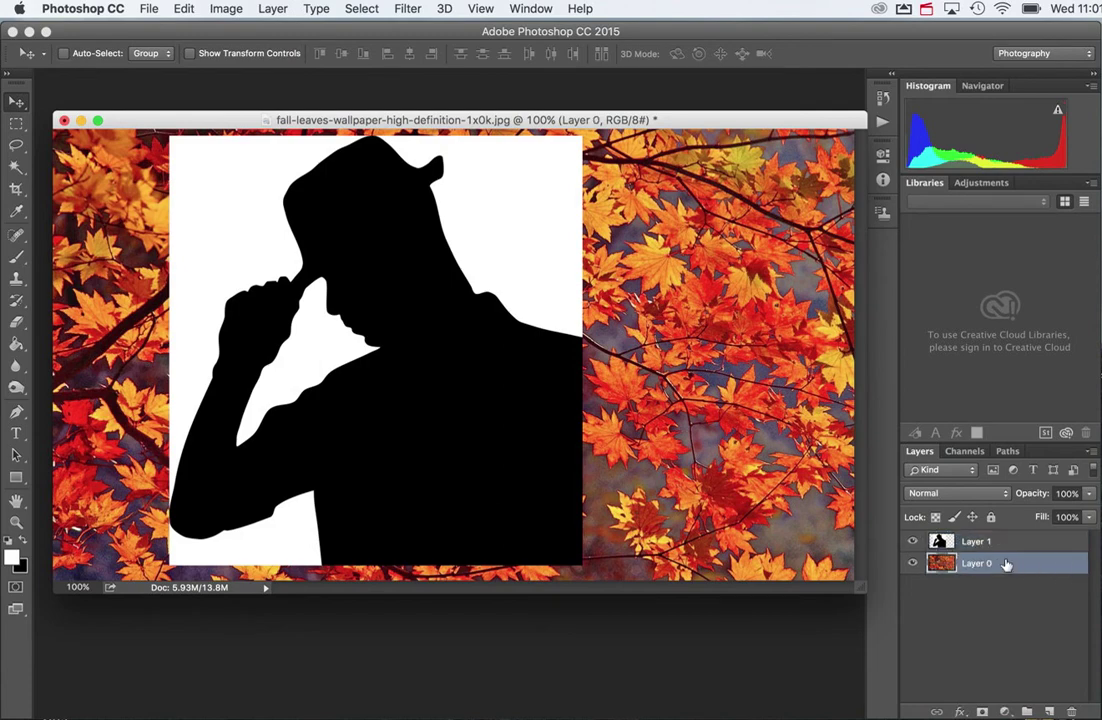
Delete the white area to the left of the man and hat from Layer 1 with the Magic Wand at tolerance 32.
mouse_move(1020, 550)
mouse_down()
mouse_move(1015, 570)
mouse_move(1014, 543)
mouse_up()
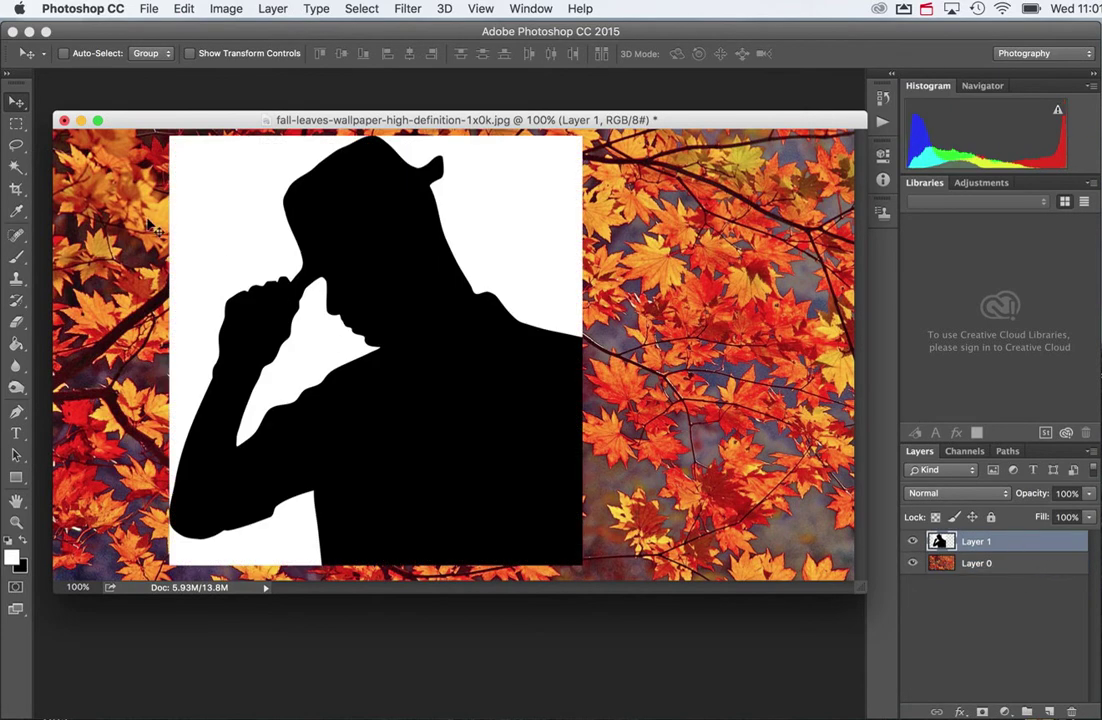
click(15, 168)
right_click(15, 168)
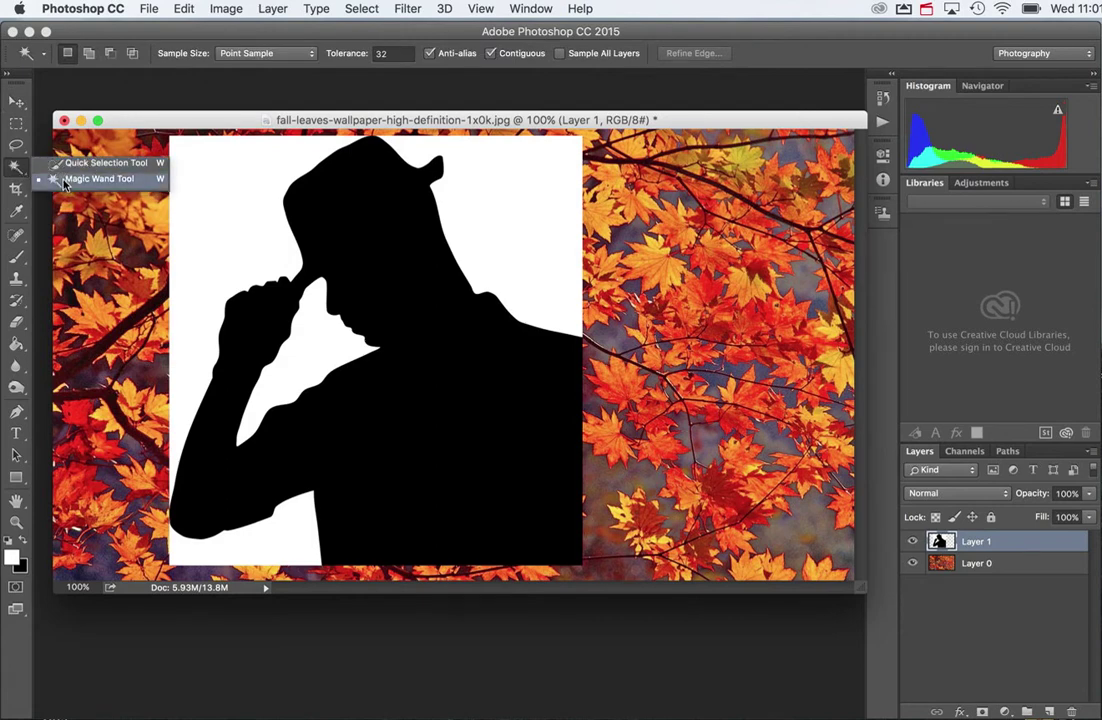
click(63, 180)
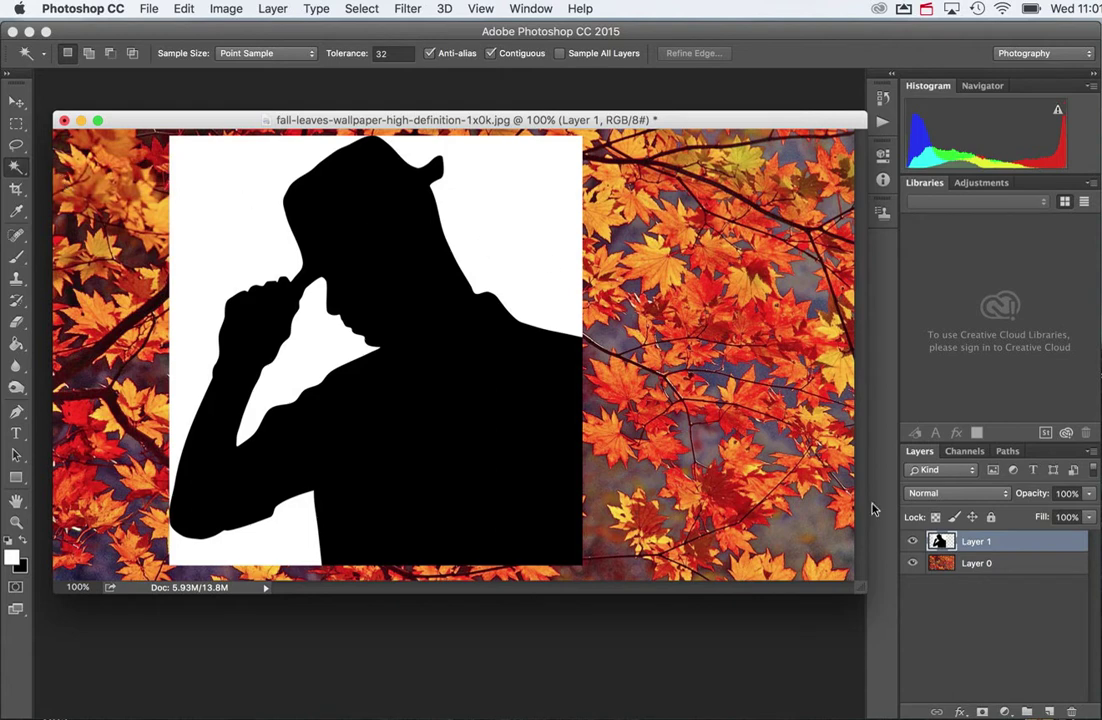
click(213, 202)
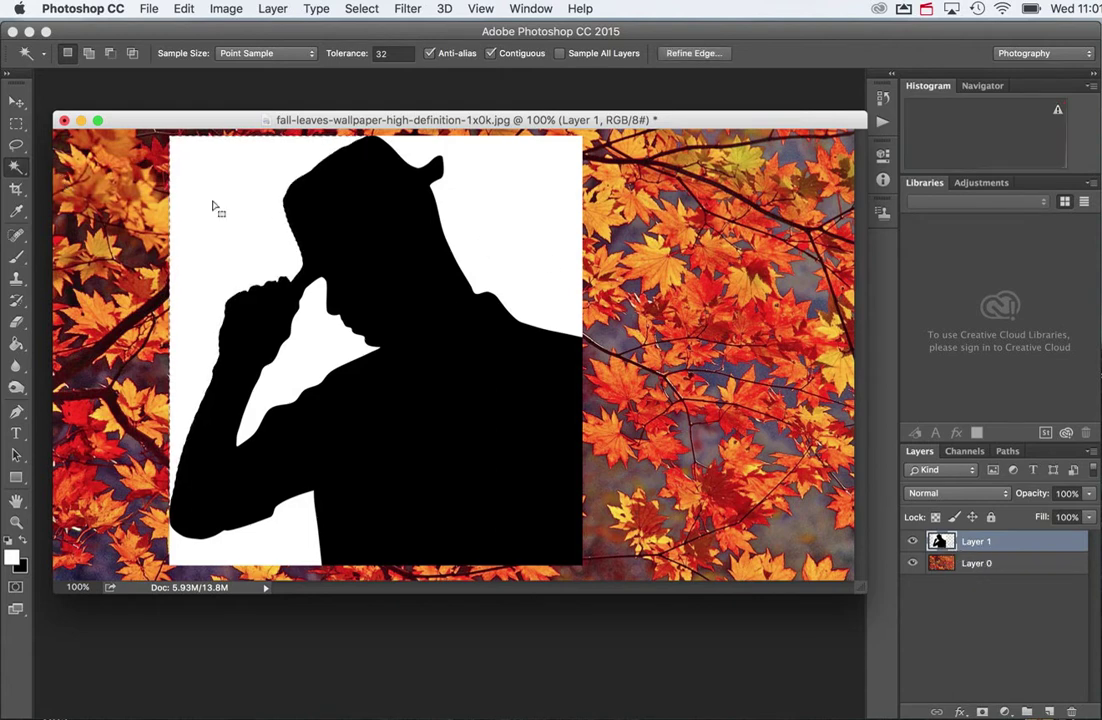
key(Delete)
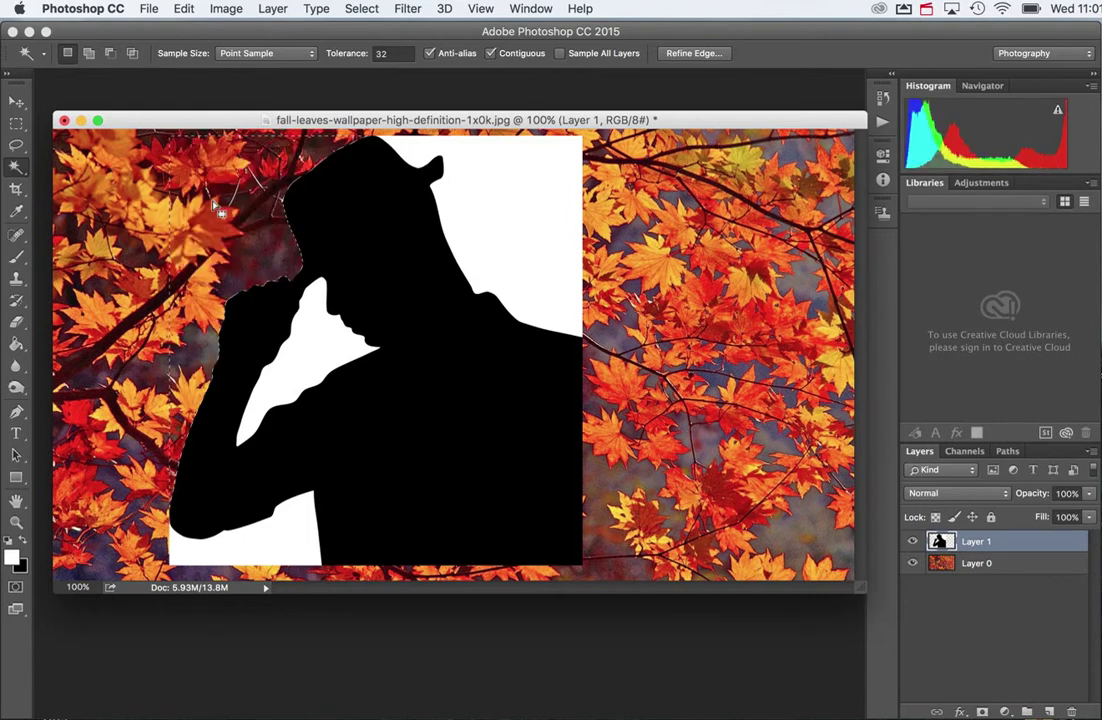
Delete the remaining white areas behind the hat, between arm and face, and below the elbow from Layer 1, and clear the selection.
click(502, 220)
key(Delete)
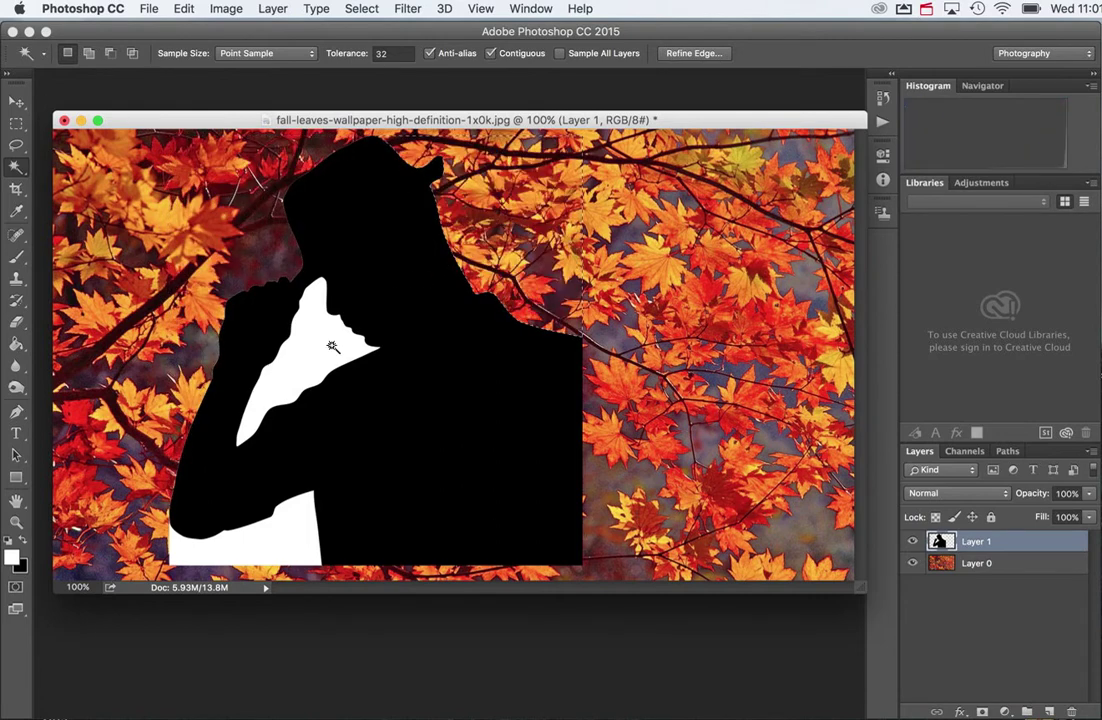
click(333, 349)
key(Delete)
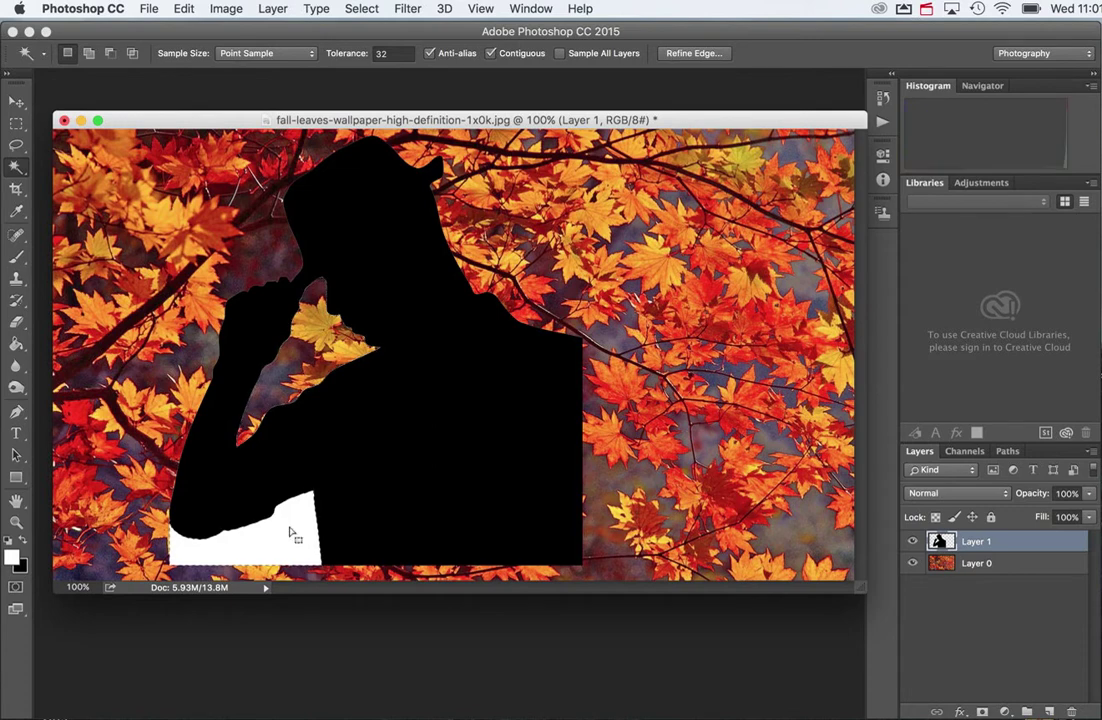
click(290, 533)
key(Delete)
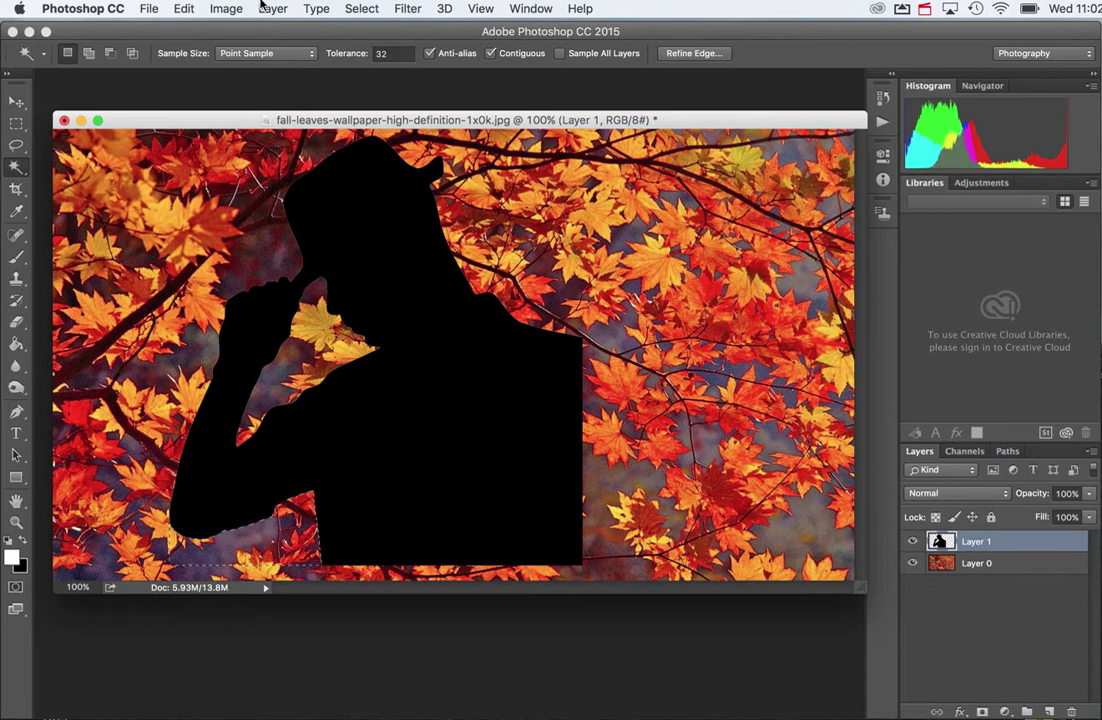
click(348, 7)
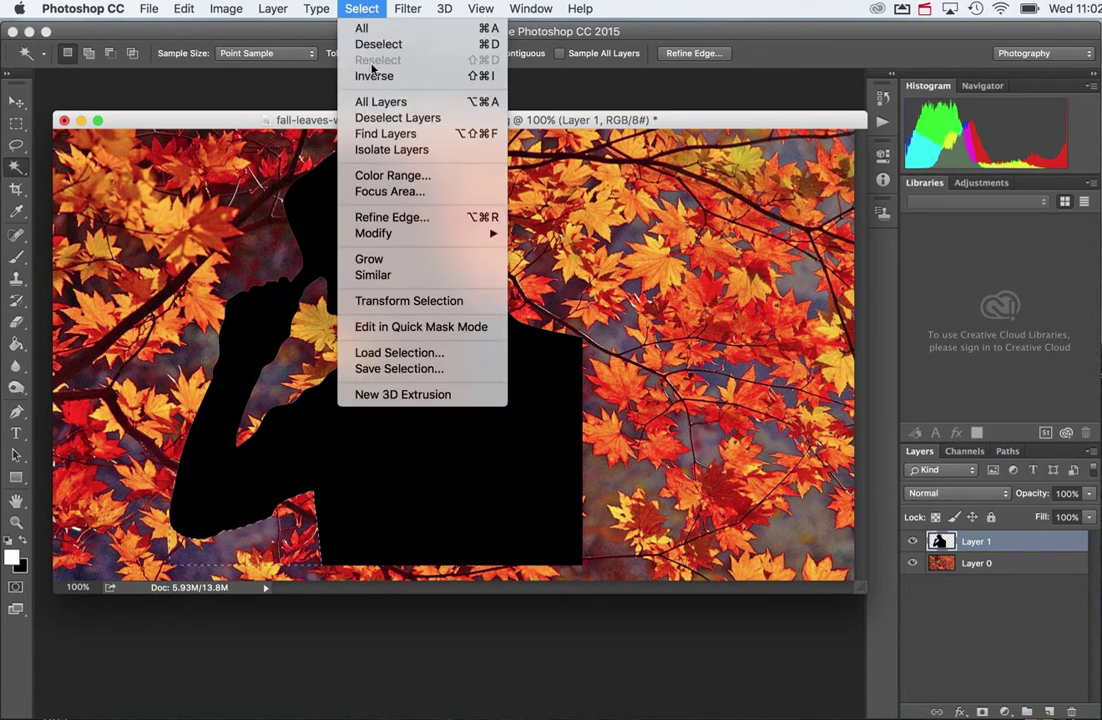
click(490, 50)
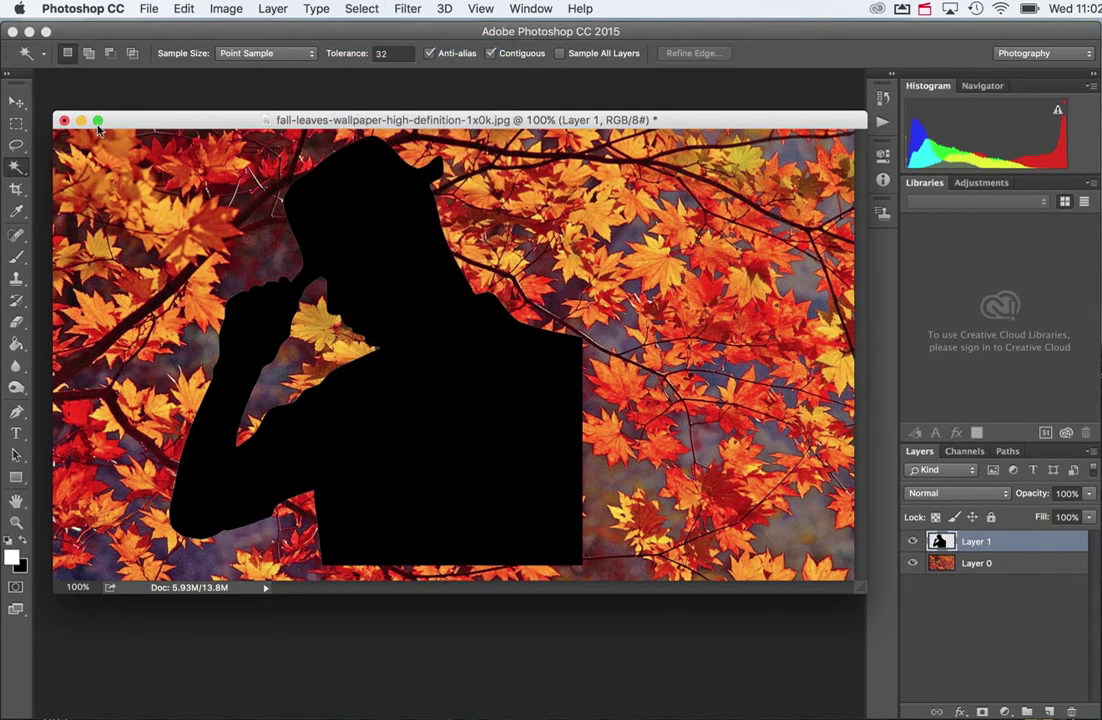
Move the silhouette slightly right and down over the leaves.
click(14, 102)
mouse_move(404, 291)
mouse_down()
mouse_move(443, 292)
mouse_move(413, 297)
mouse_up()
Try selecting the black silhouette with the Magic Wand and deleting it from Layer 1.
click(16, 166)
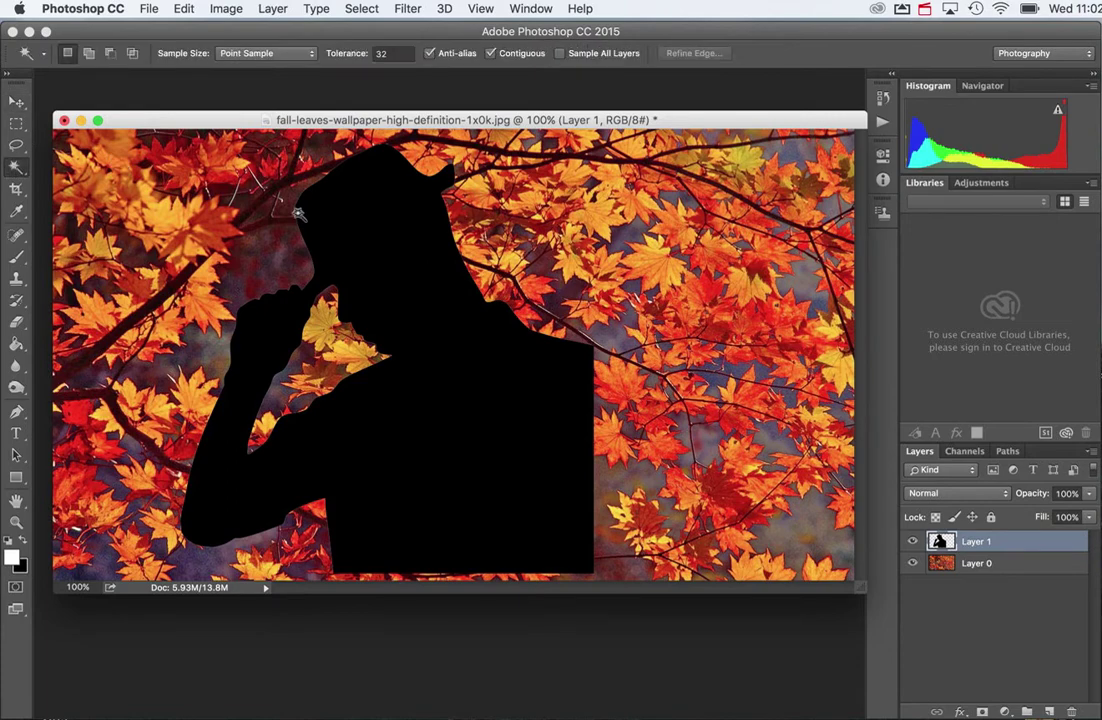
click(393, 272)
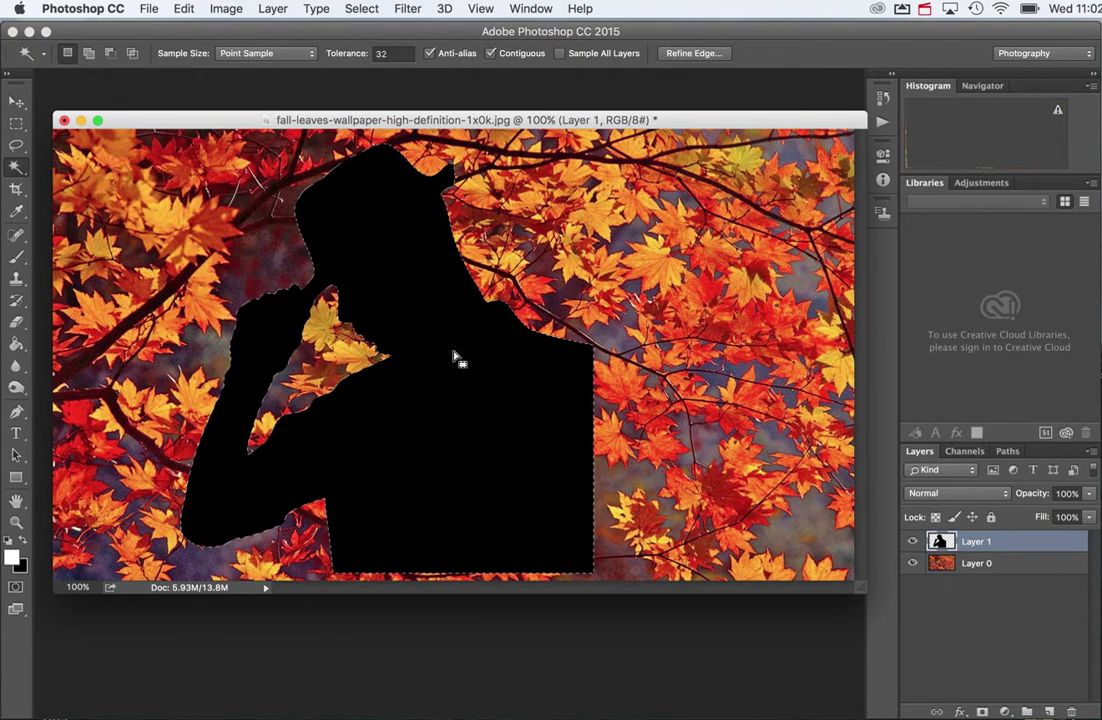
key(Delete)
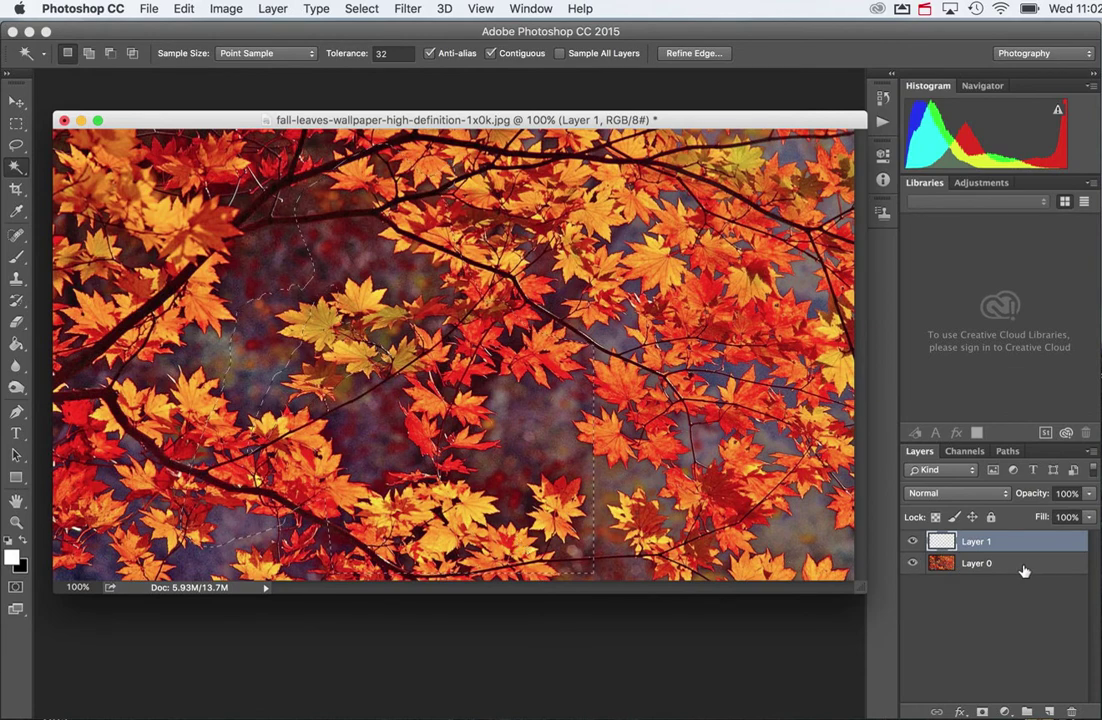
Move the leaves layer above Layer 1, try deleting the silhouette-shaped area from it, and undo that deletion.
drag(1024, 571, 1024, 546)
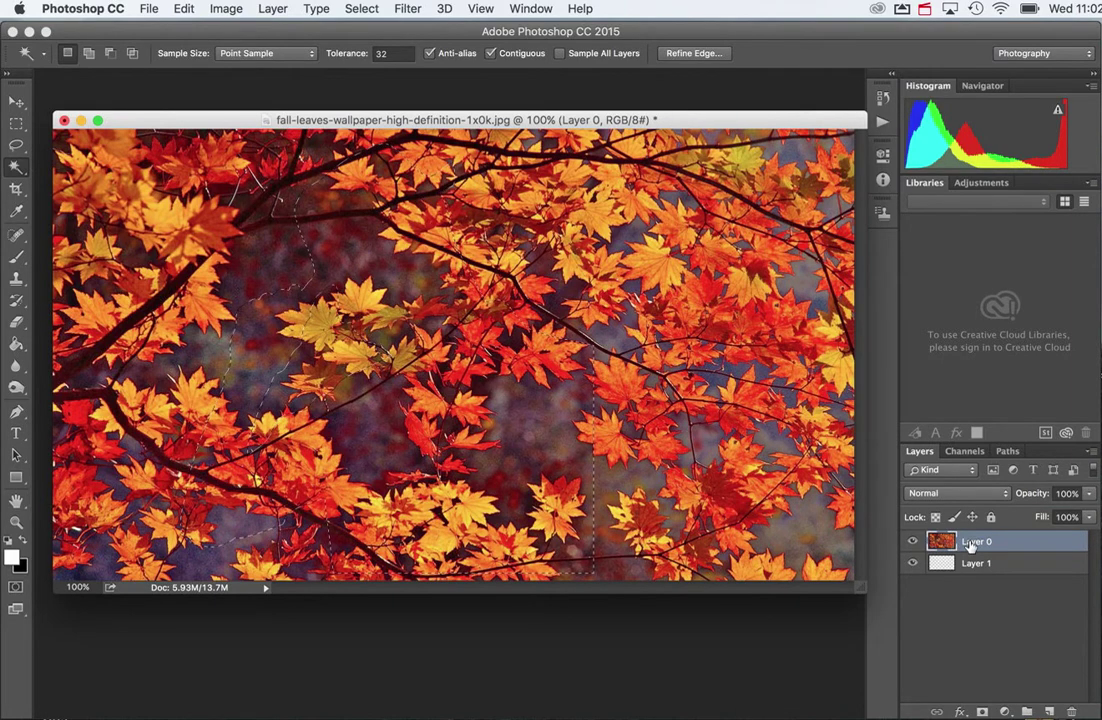
key(Delete)
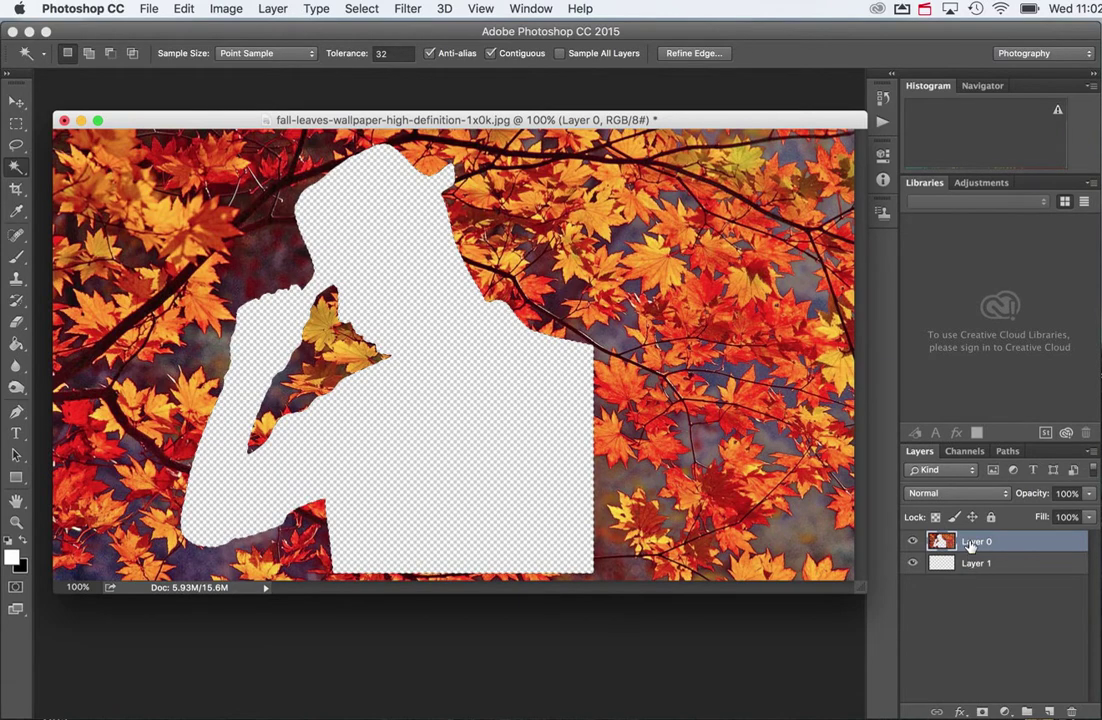
key(super+z)
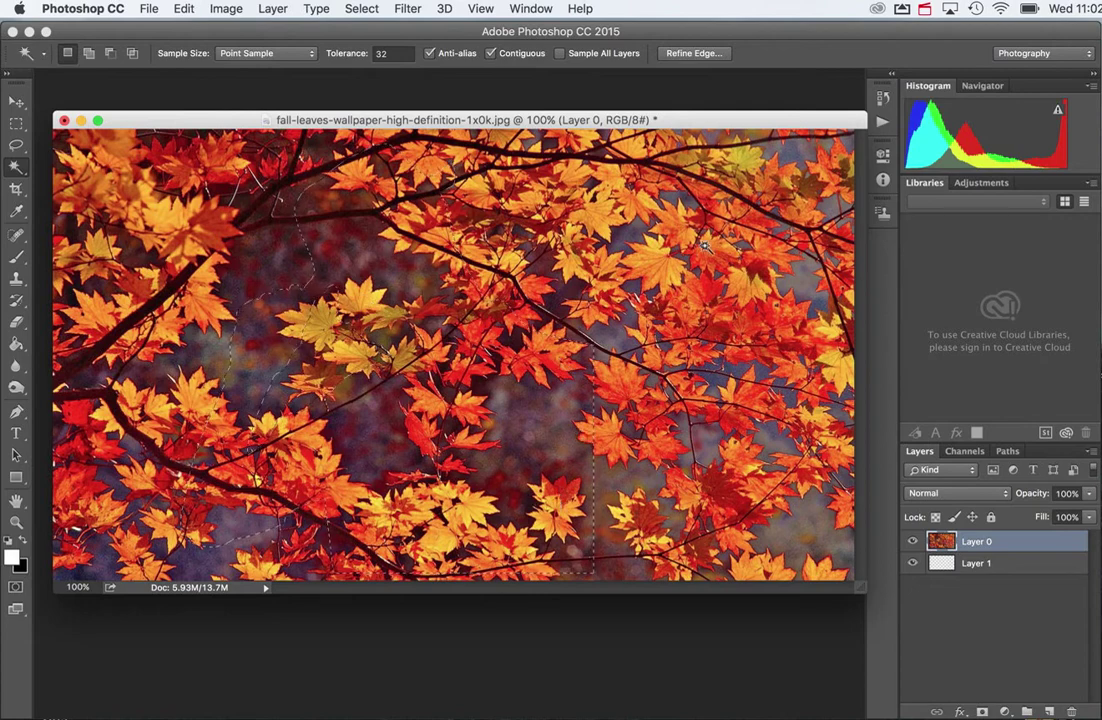
Invert the selection and try deleting the leaves outside the silhouette shape on Layer 0.
click(362, 9)
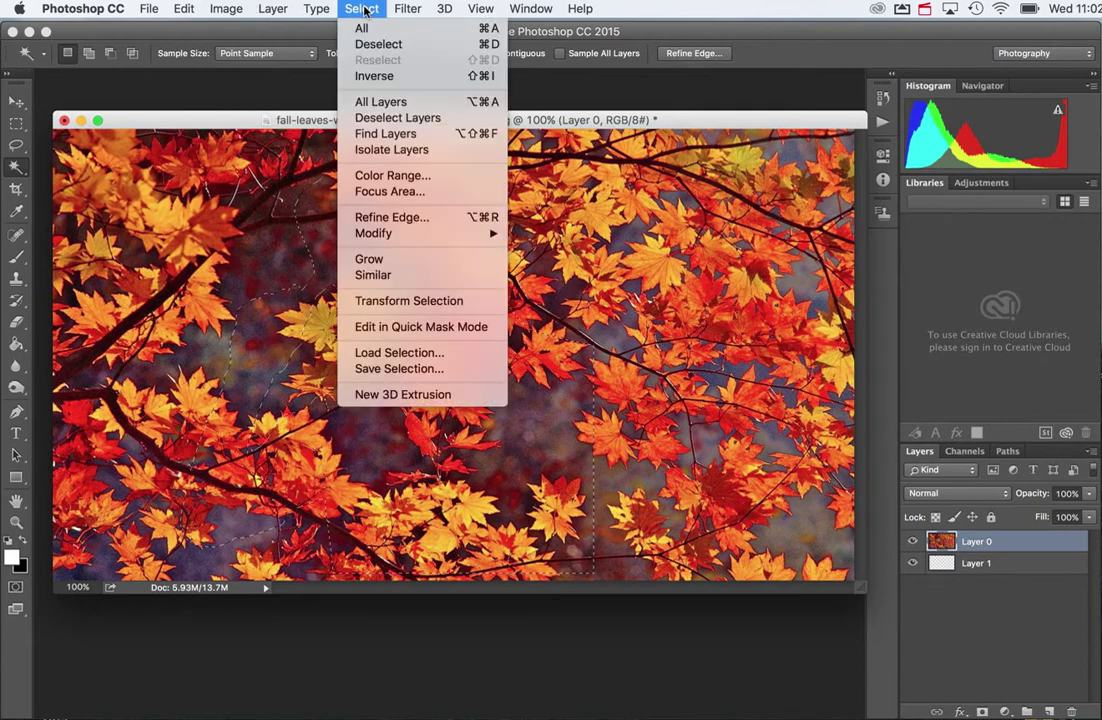
click(373, 77)
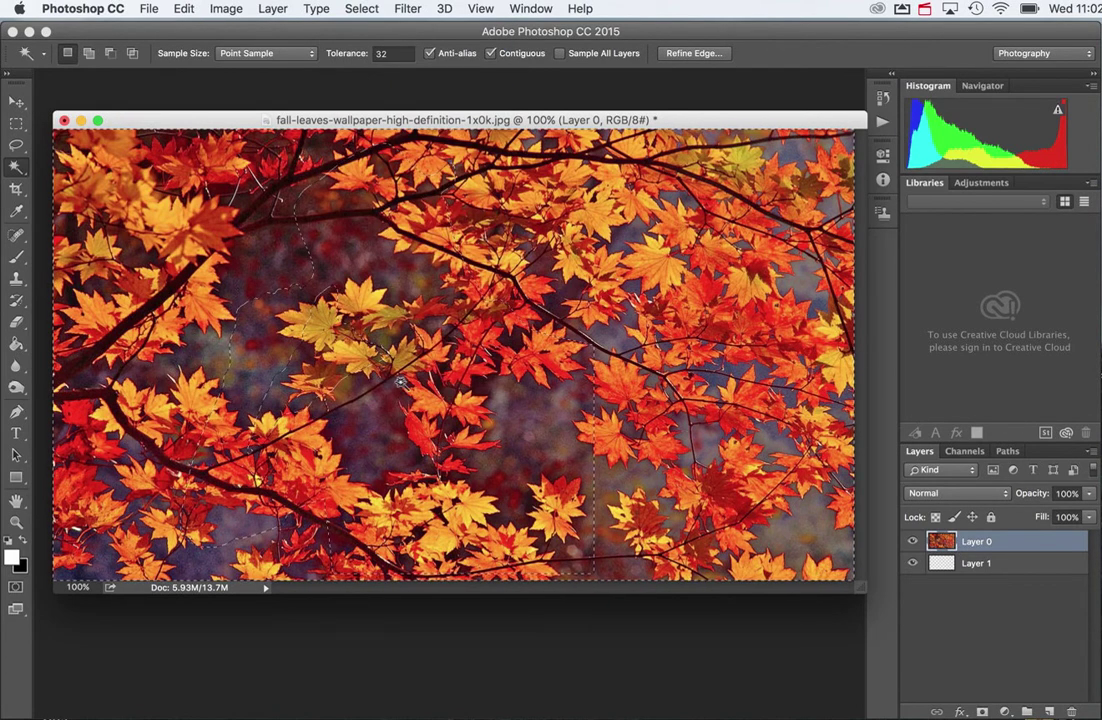
key(Delete)
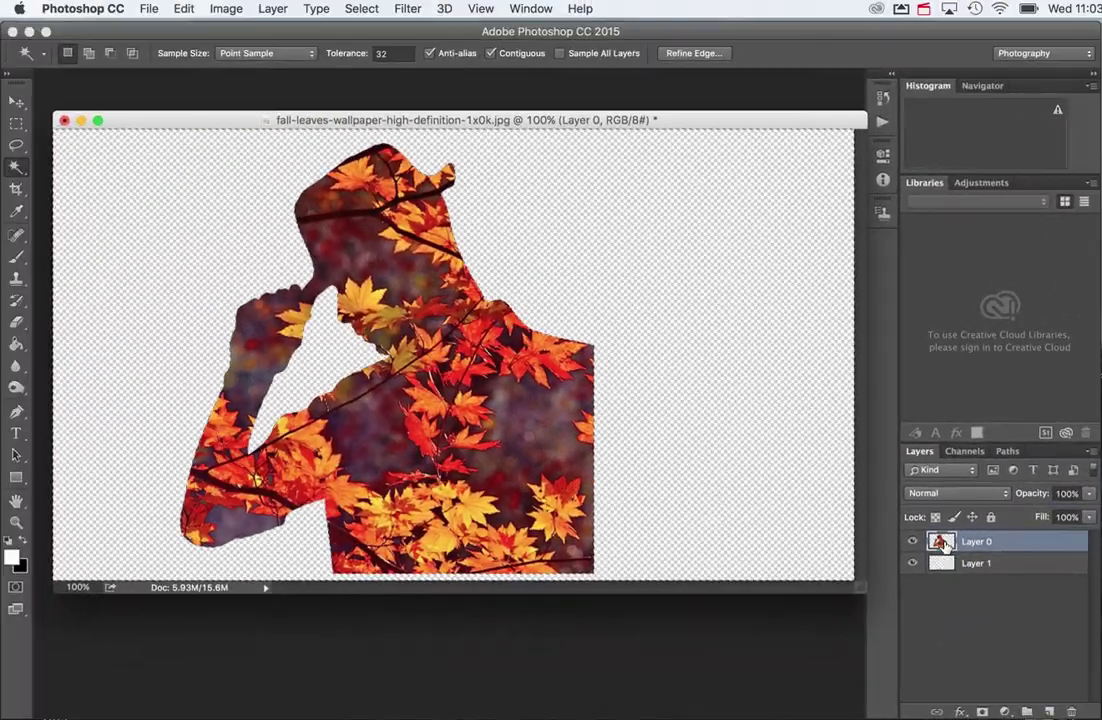
Try moving the leaf-filled figure, undo back to before the silhouette was deleted from Layer 1, and clear the selection.
click(16, 102)
mouse_move(432, 297)
mouse_down()
mouse_move(507, 287)
mouse_move(440, 288)
mouse_move(442, 308)
mouse_up()
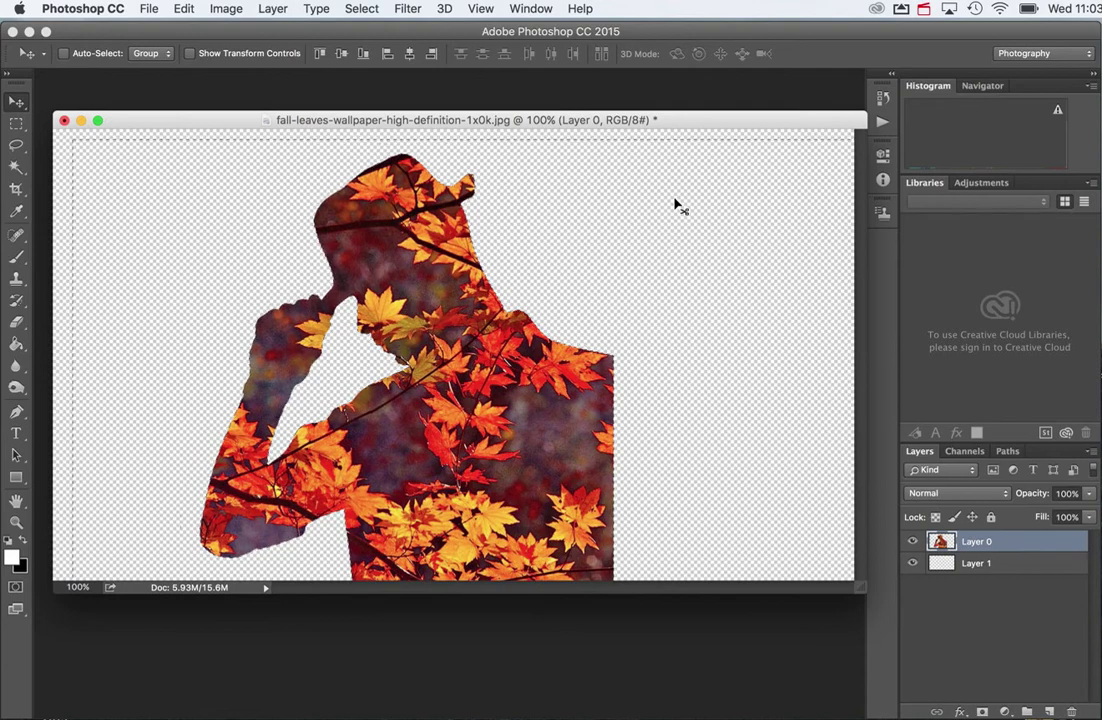
key(super+z)
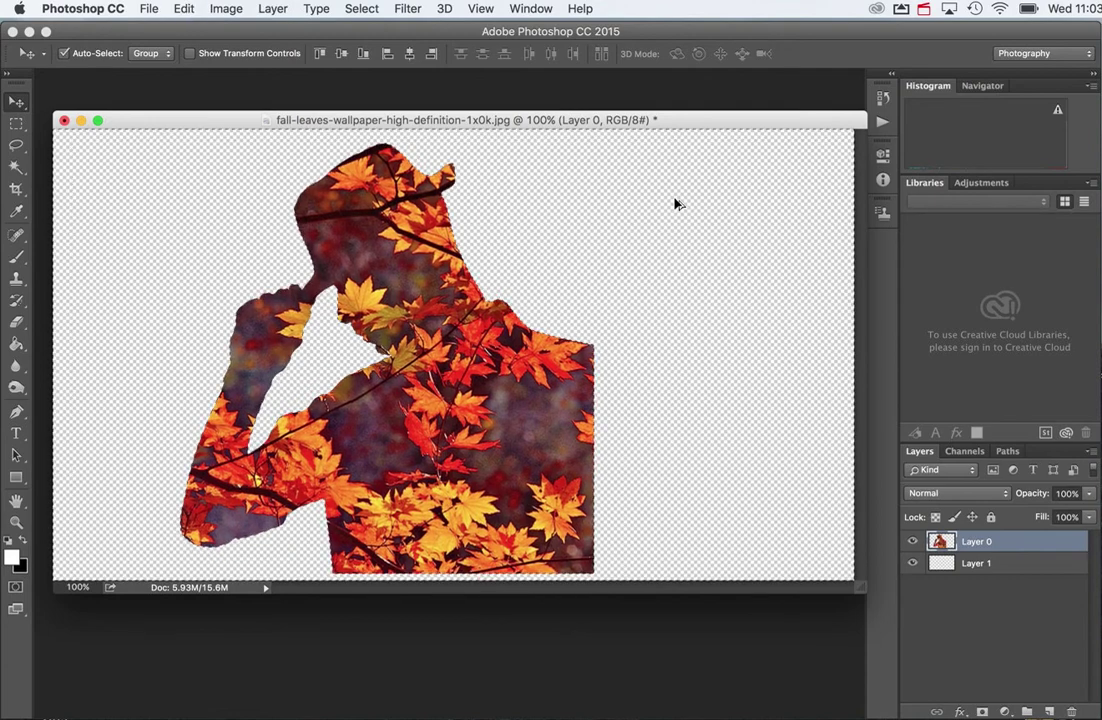
key(alt+super+z)
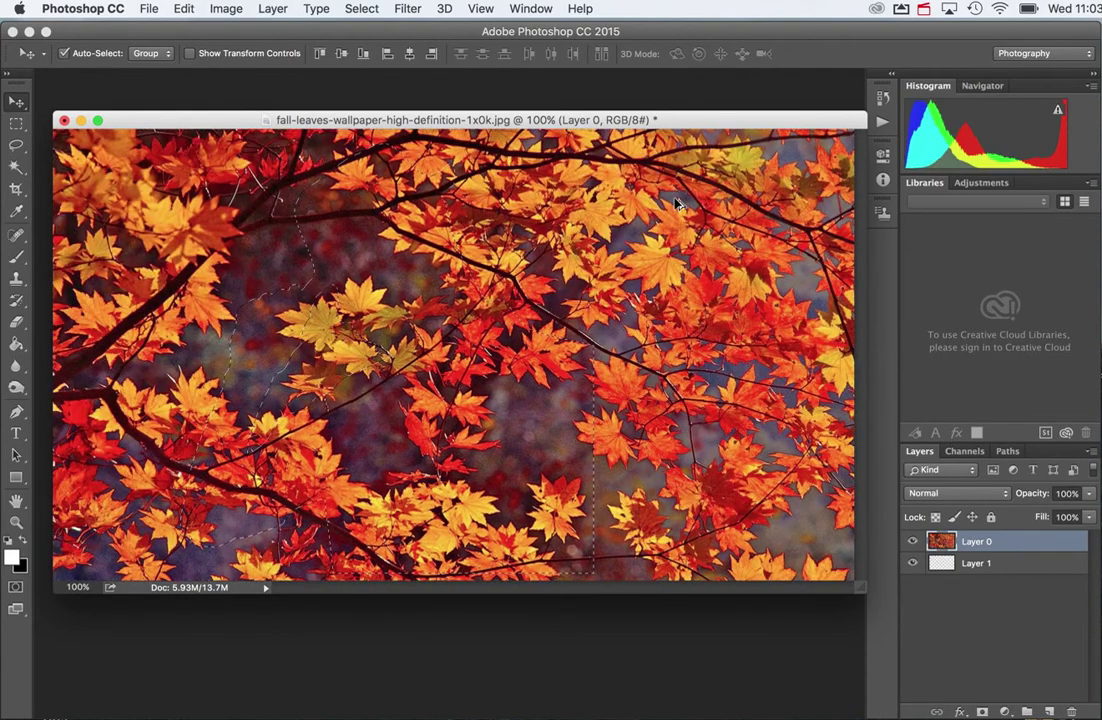
key(alt+super+z)
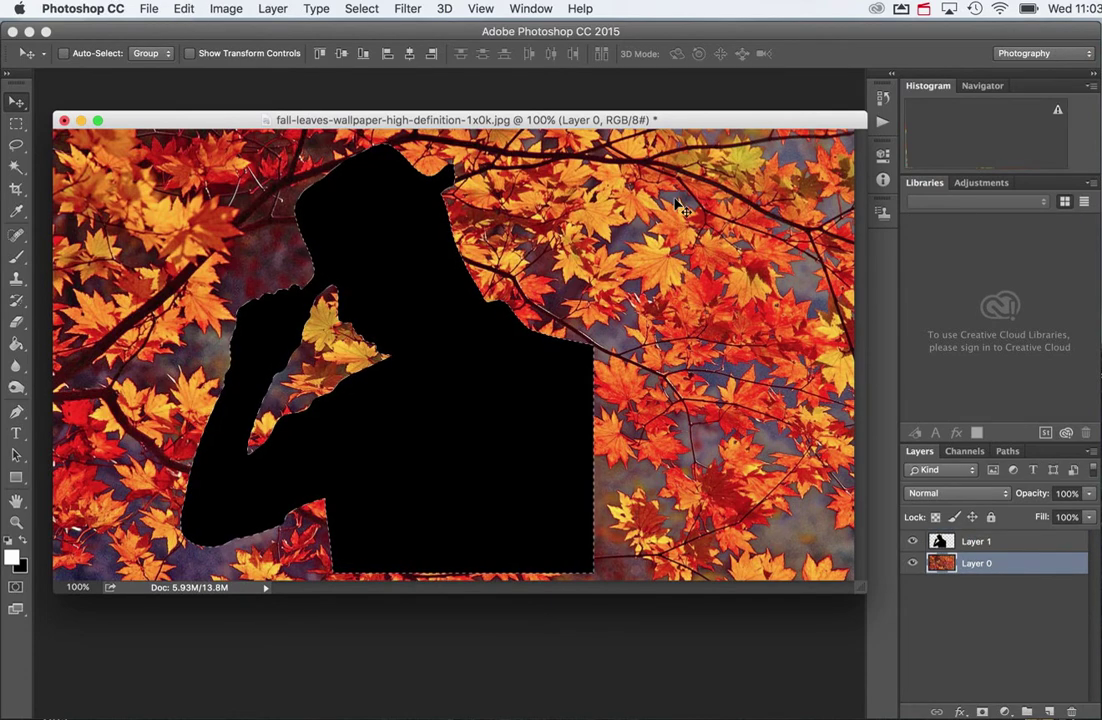
key(super+d)
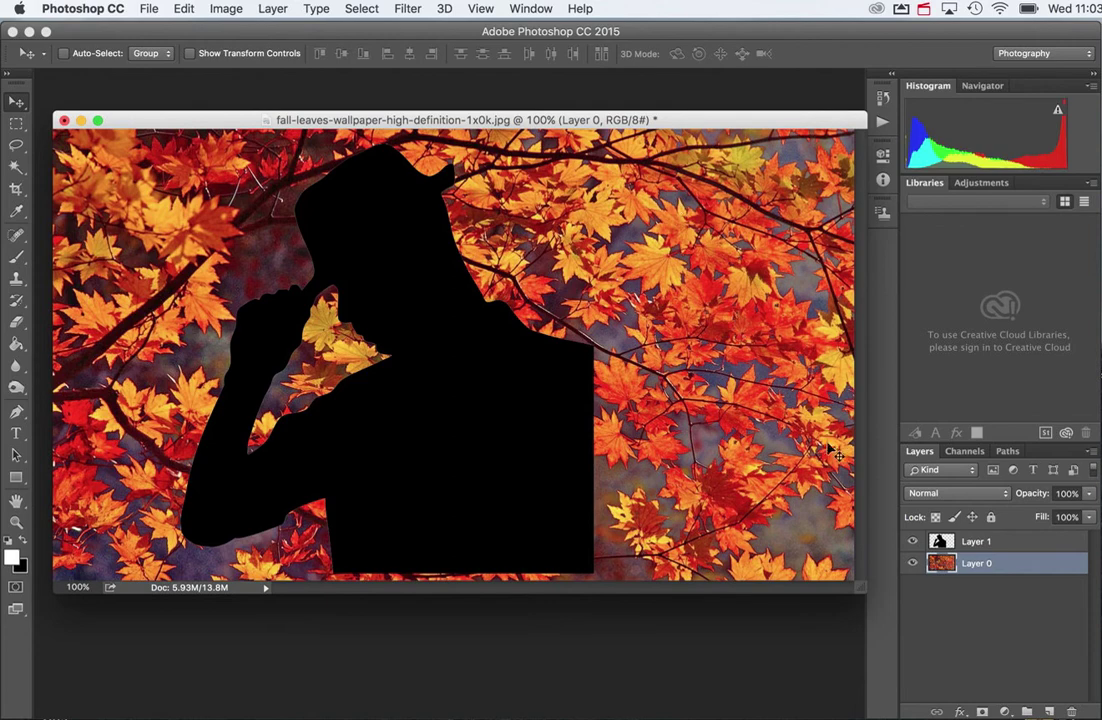
Duplicate the fall leaves layer, Layer 0, under the default copy name.
right_click(1016, 567)
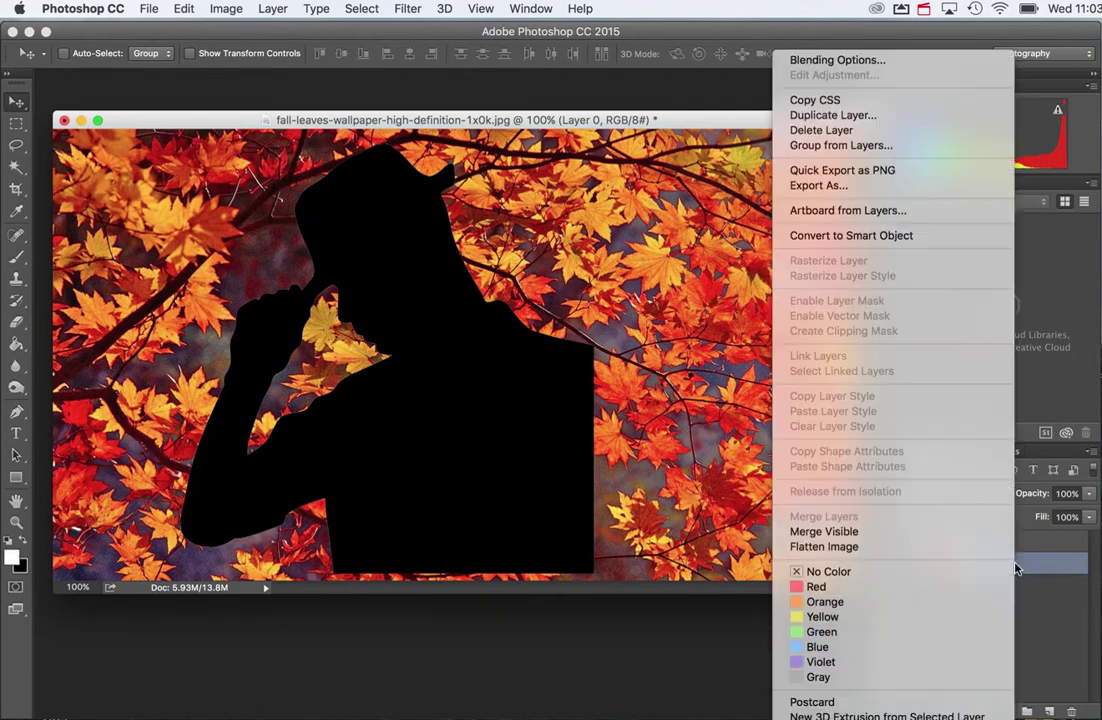
click(878, 115)
click(766, 315)
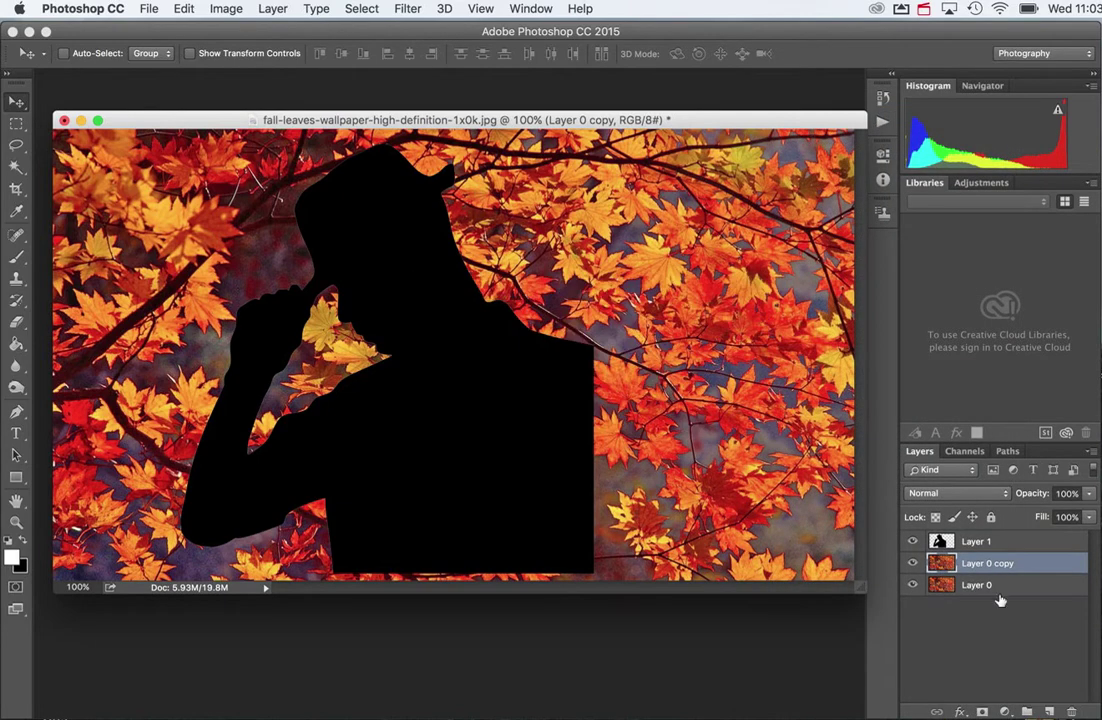
Duplicate the silhouette layer, hide the original Layer 1 and Layer 0, and place Layer 1 directly beneath Layer 0 copy.
click(1020, 545)
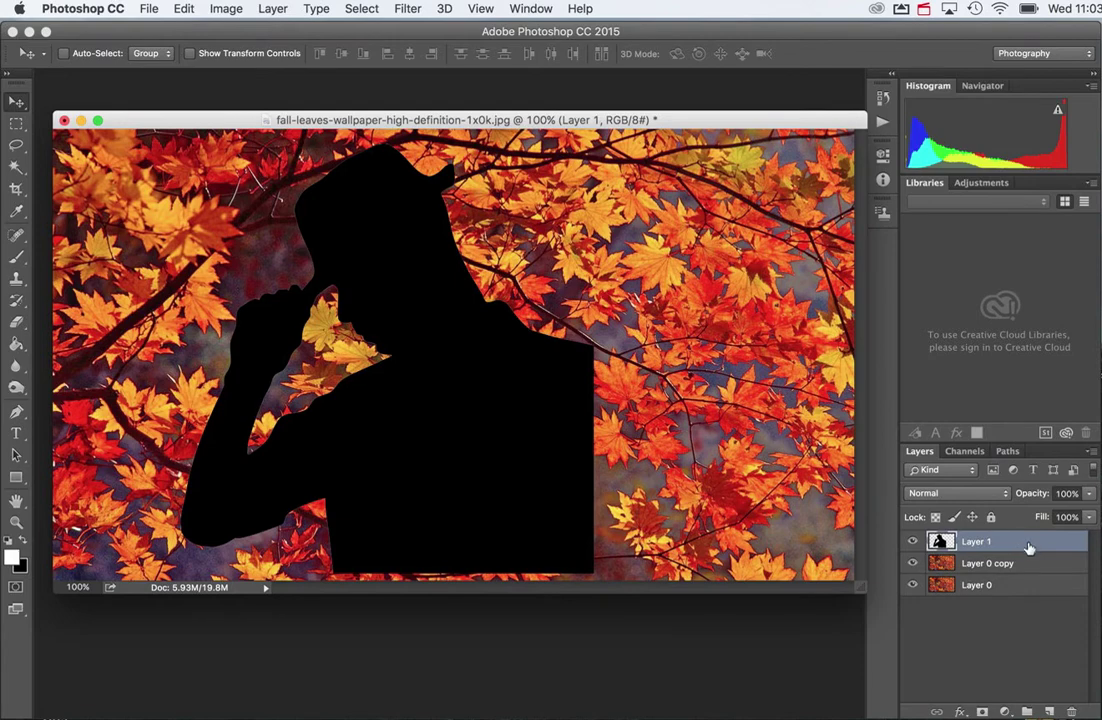
drag(1029, 548, 1050, 710)
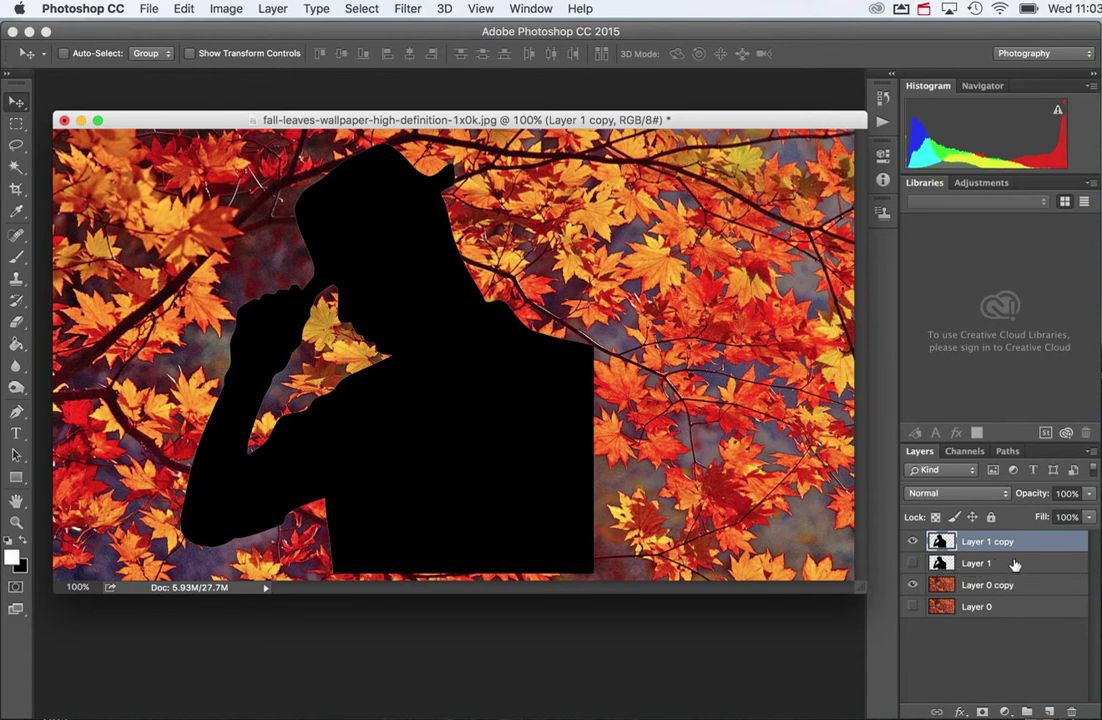
drag(1014, 566, 962, 600)
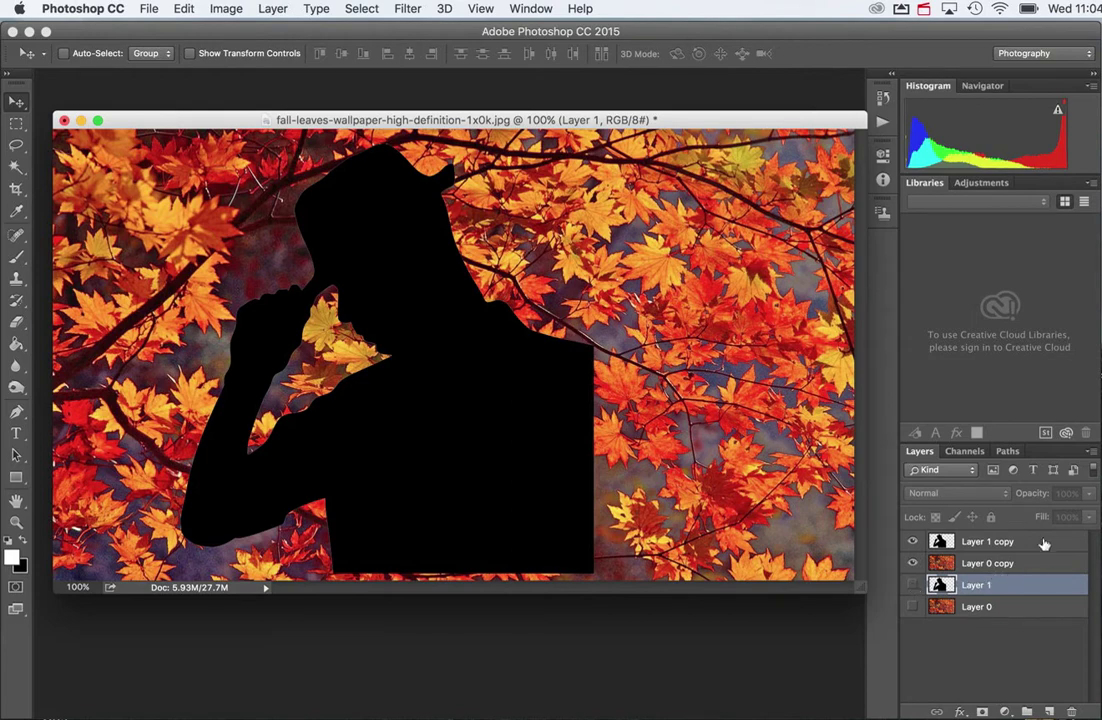
Select the silhouette on Layer 1 copy with the Magic Wand, invert the selection, and delete the surrounding leaves from Layer 0 copy.
click(1043, 545)
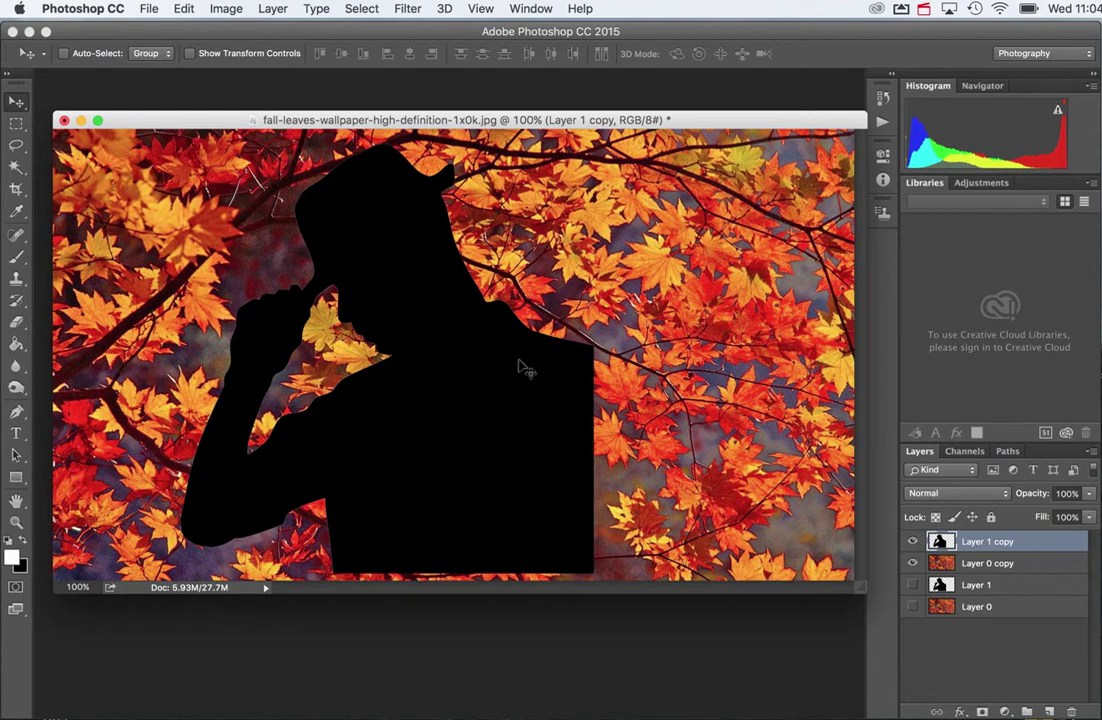
click(16, 168)
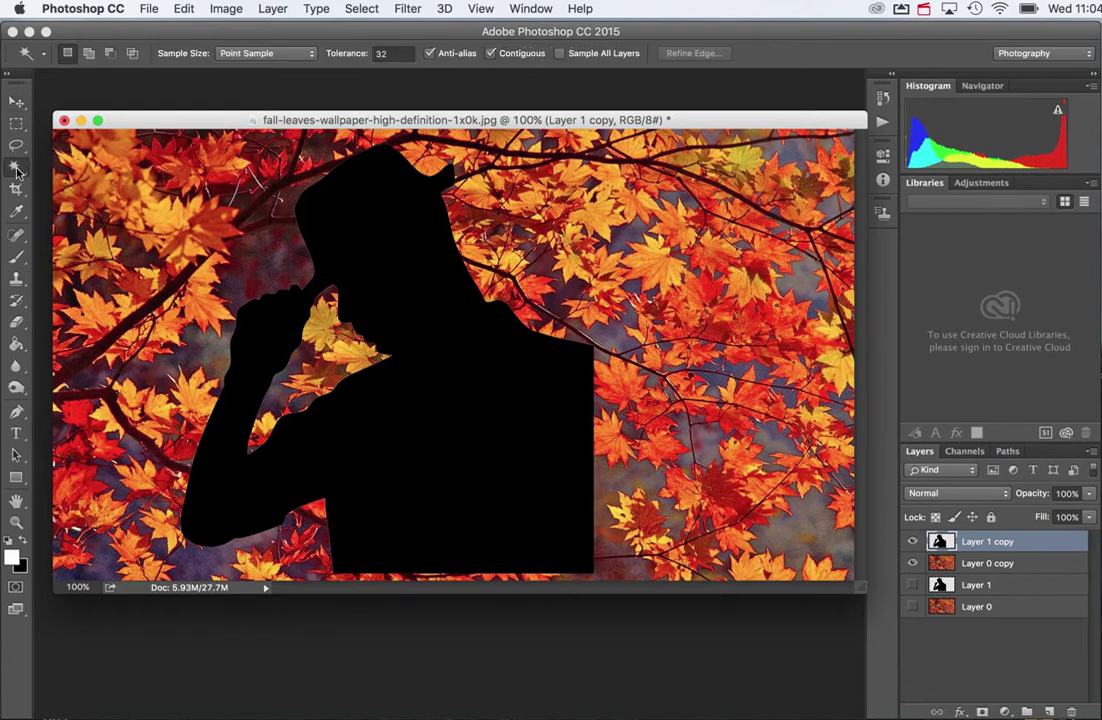
click(385, 261)
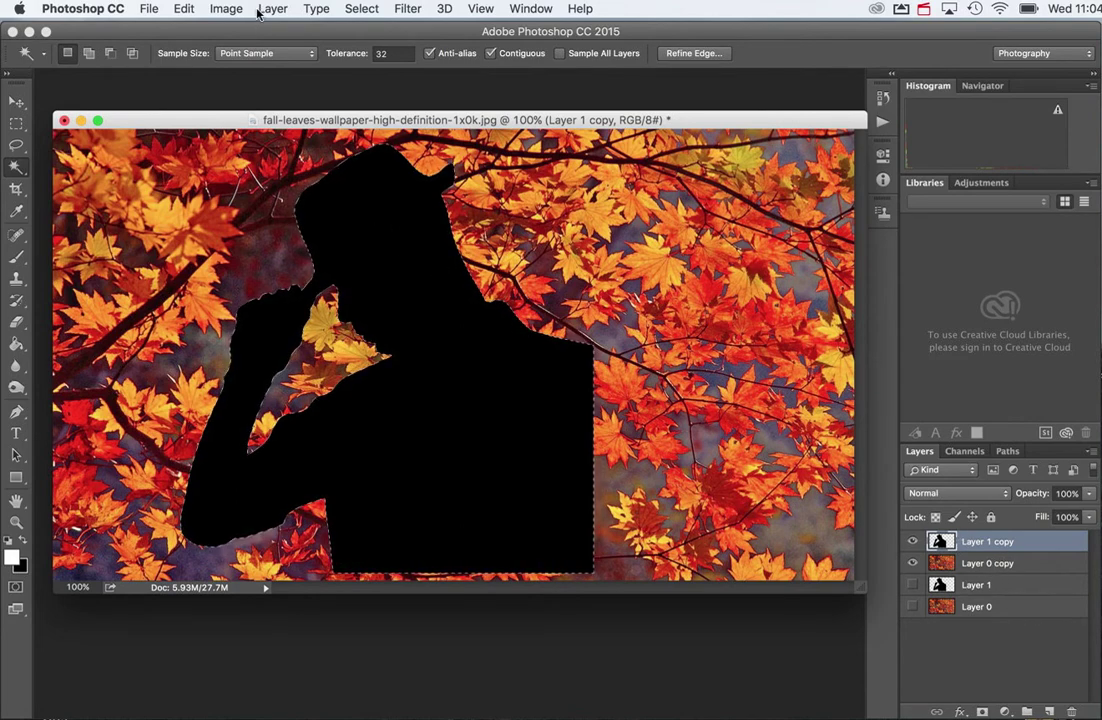
right_click(360, 243)
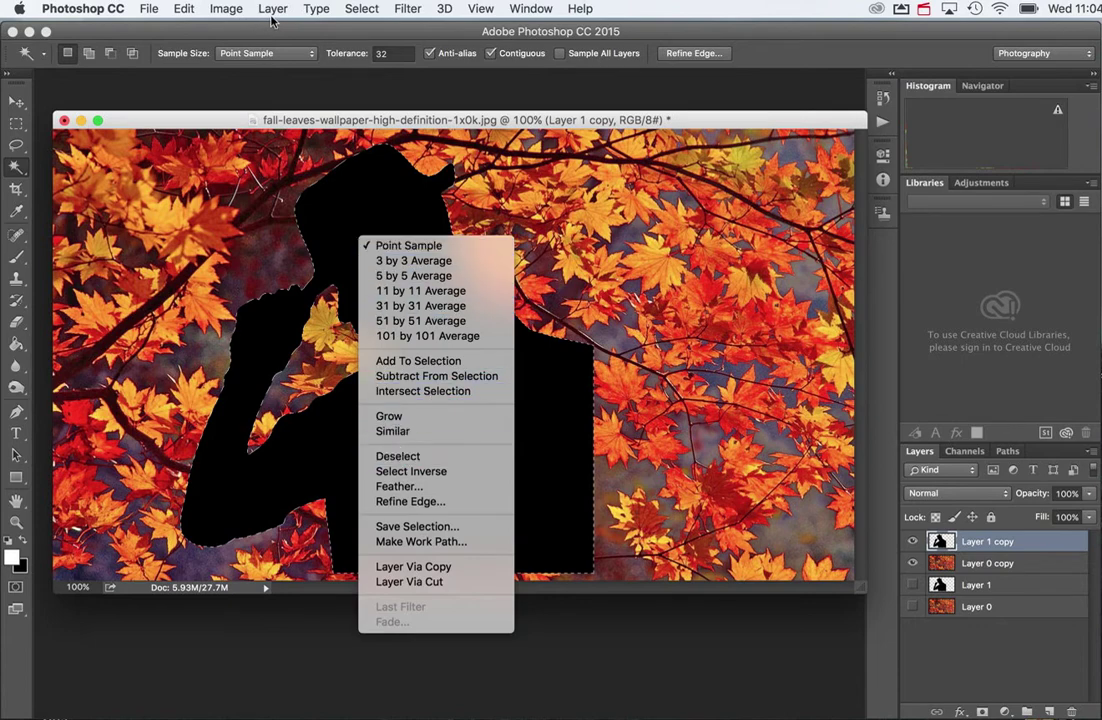
click(440, 474)
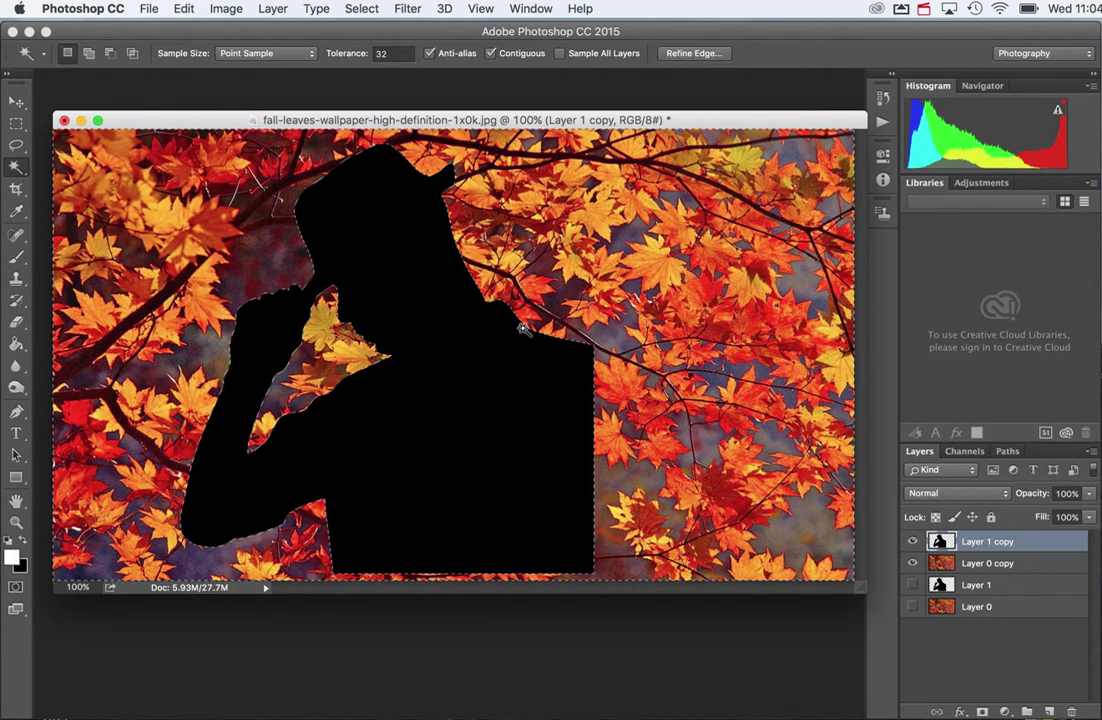
click(980, 565)
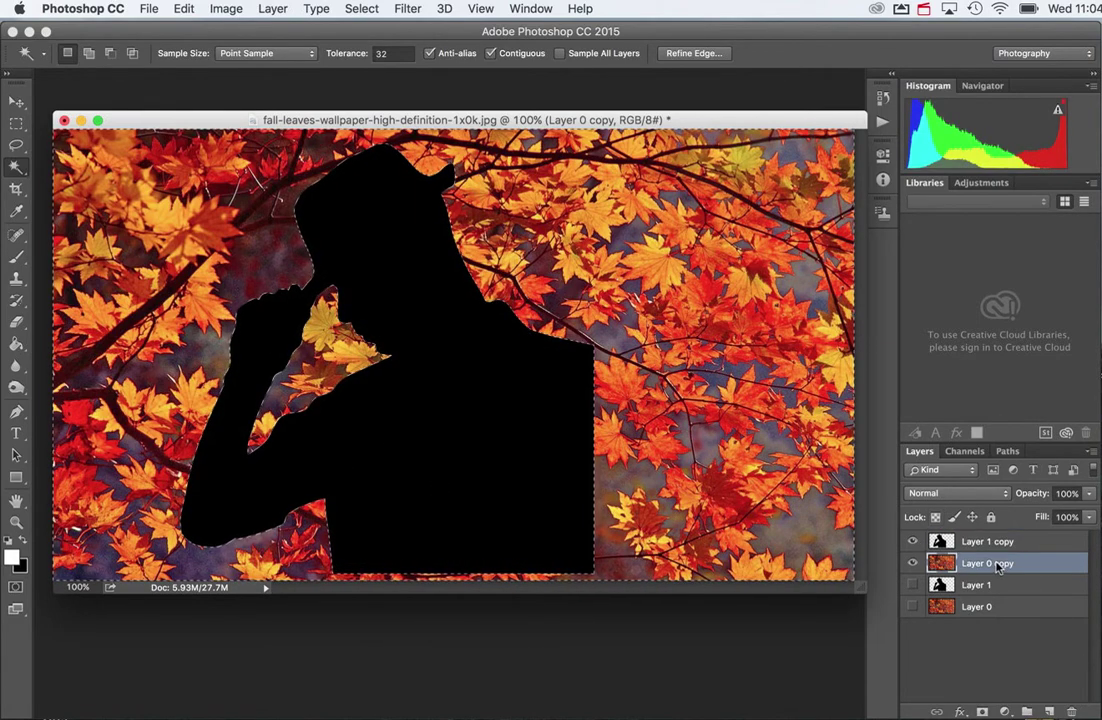
key(Delete)
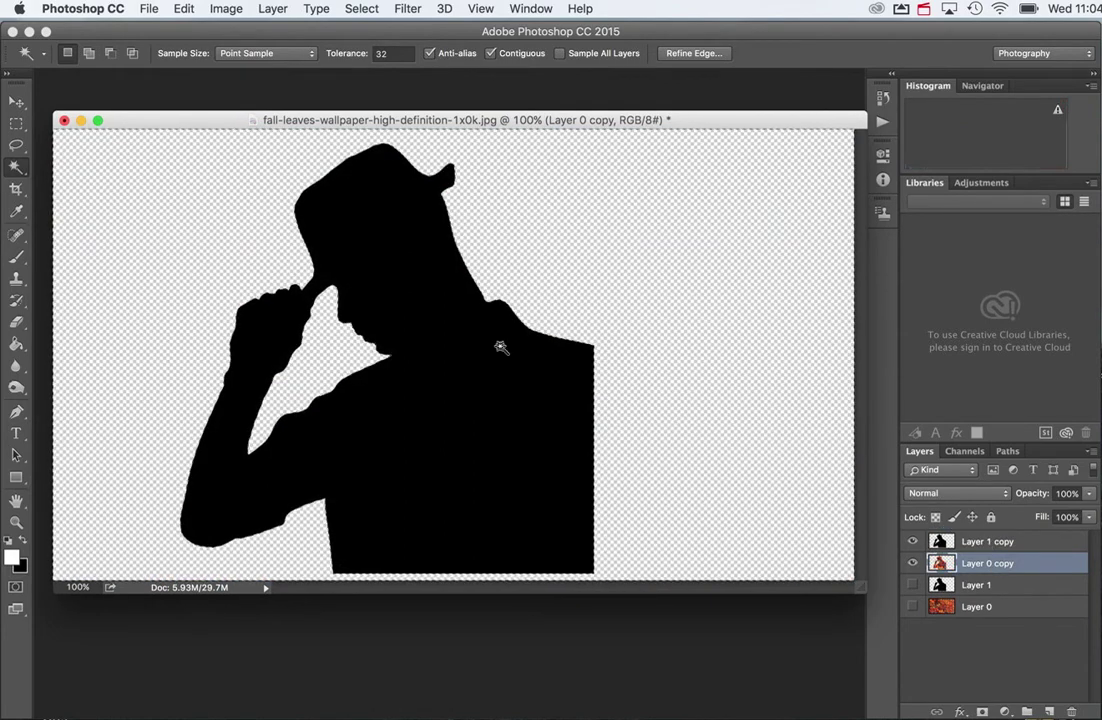
Place Layer 1 copy beneath Layer 0 copy, offset the black silhouette slightly to the right, and clear the selection.
click(19, 102)
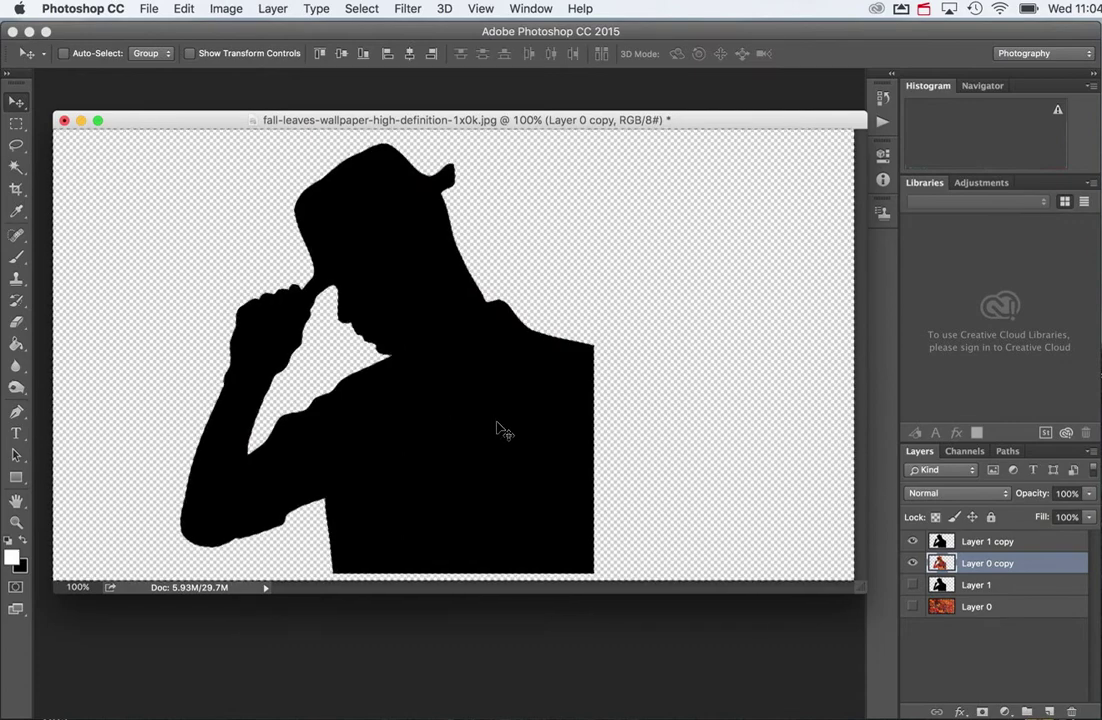
click(1010, 541)
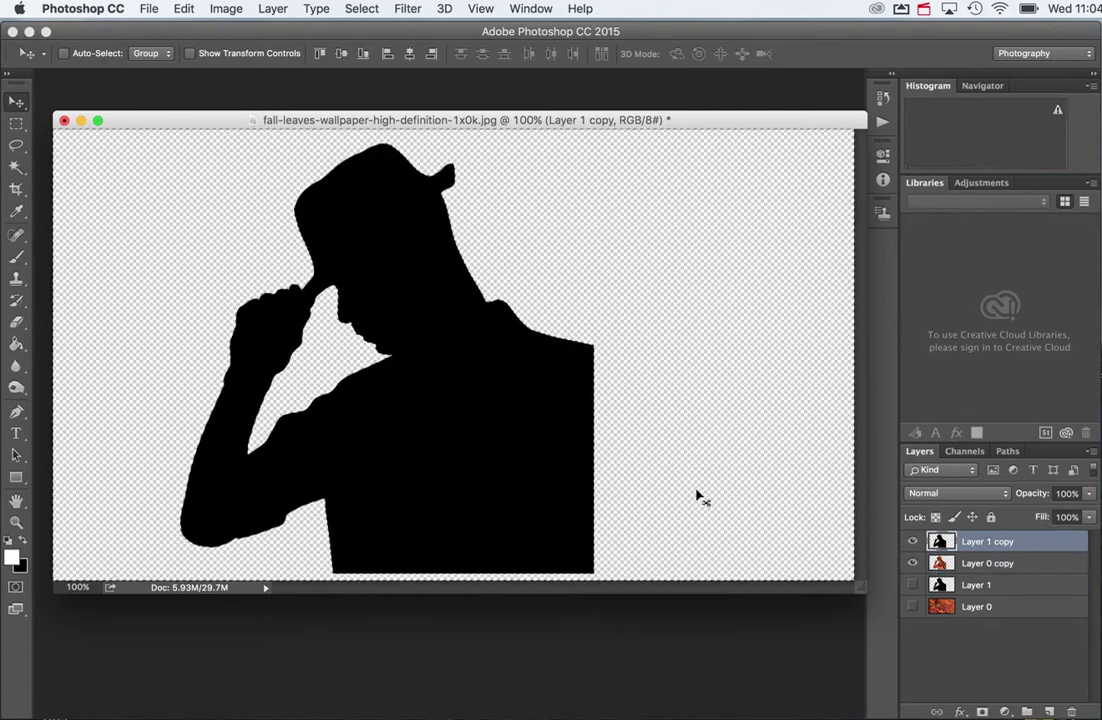
drag(532, 418, 554, 413)
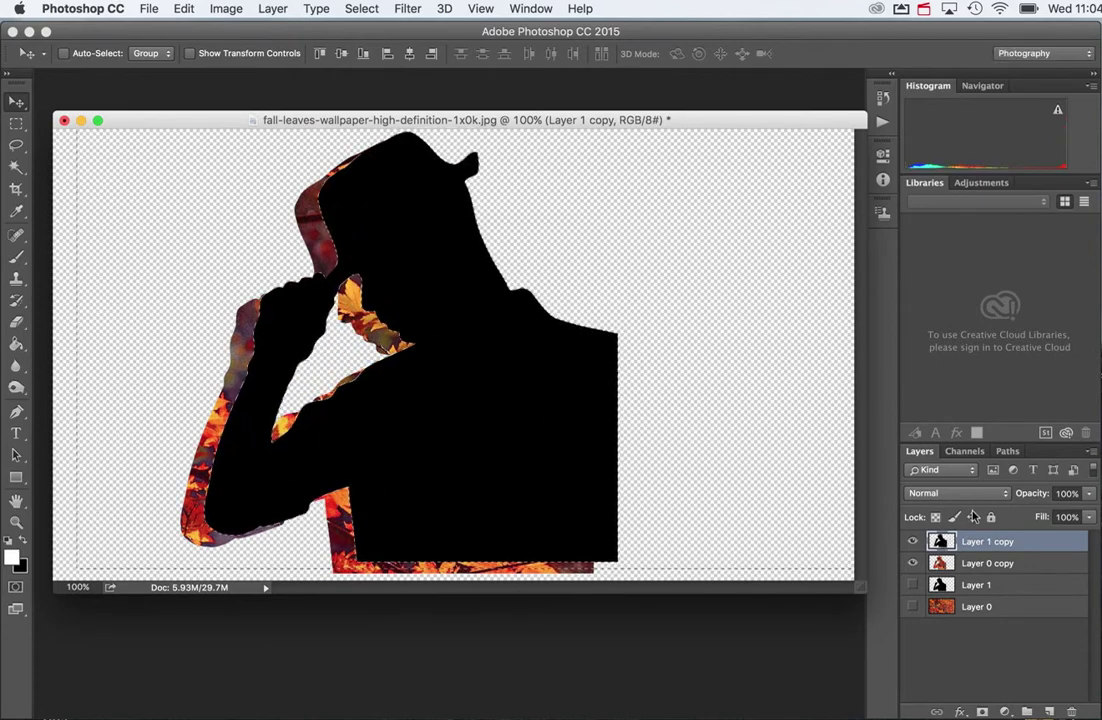
drag(1030, 547, 1031, 576)
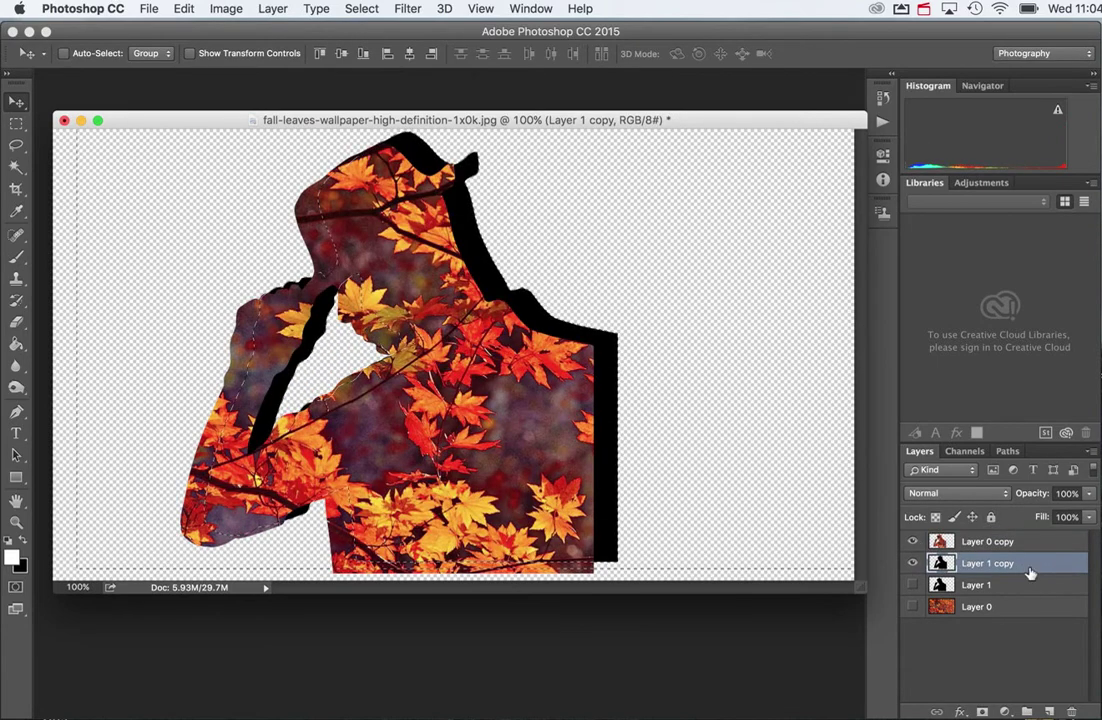
drag(460, 372, 480, 380)
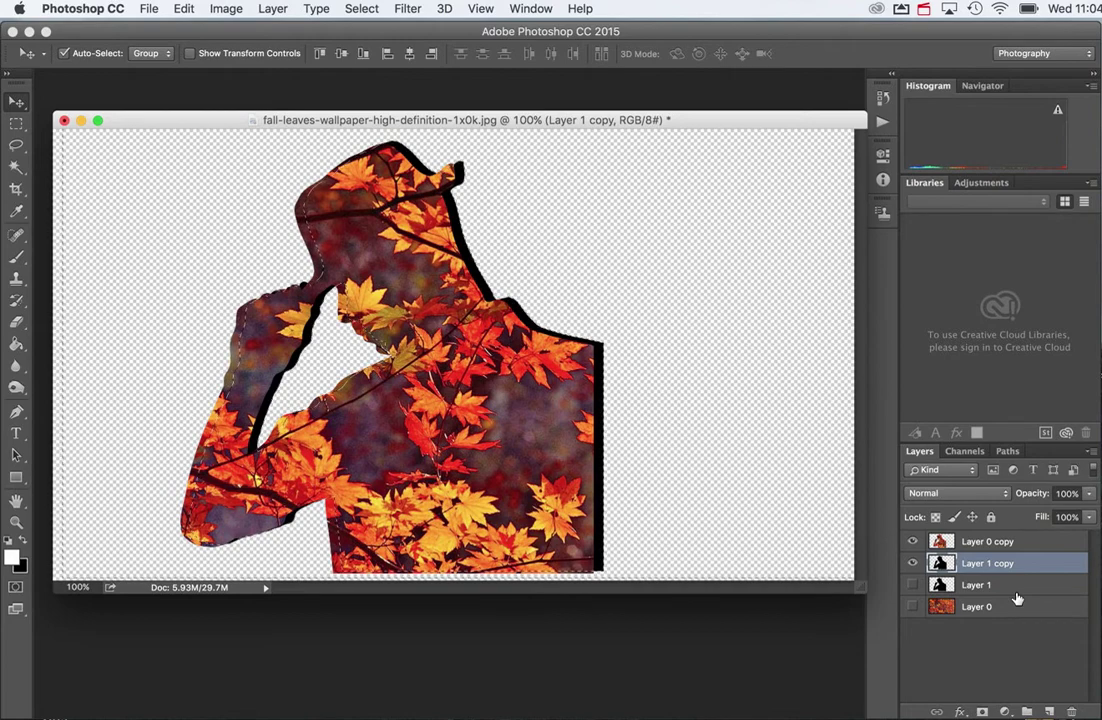
key(super+d)
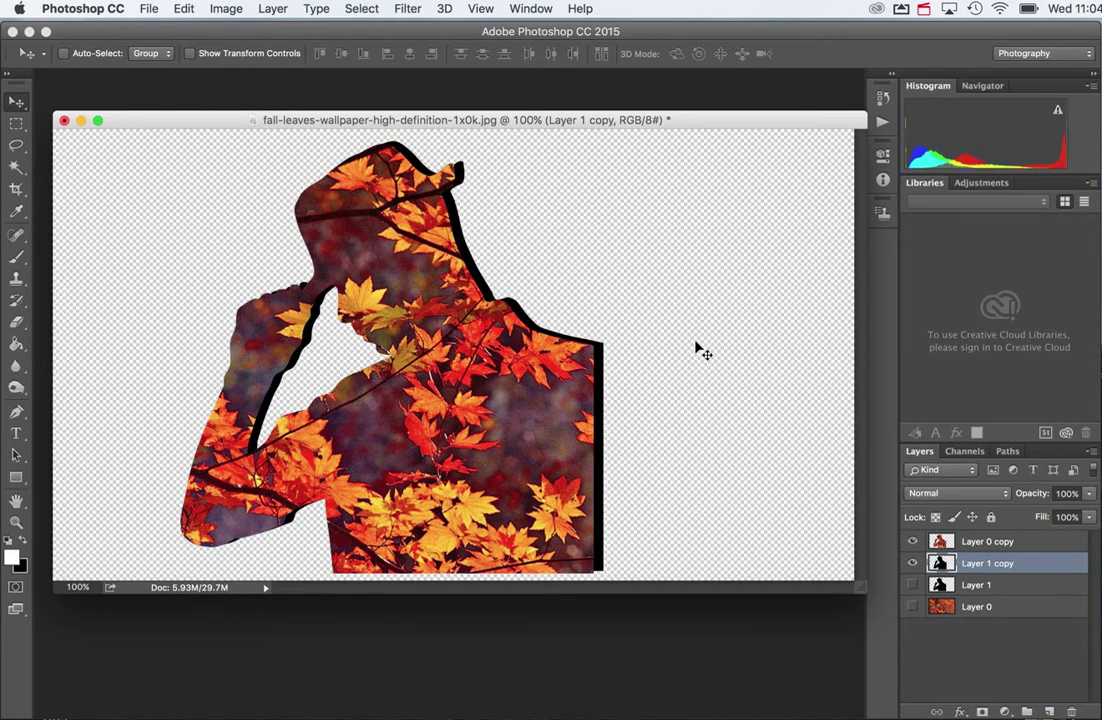
Shift the black silhouette on Layer 1 copy farther right and slightly down so it forms a wider shadow behind the leaf figure.
key(shift+Right)
key(shift+Right)
key(shift+Right)
key(shift+Down)
key(shift+Down)
key(shift+Down)
drag(606, 428, 627, 419)
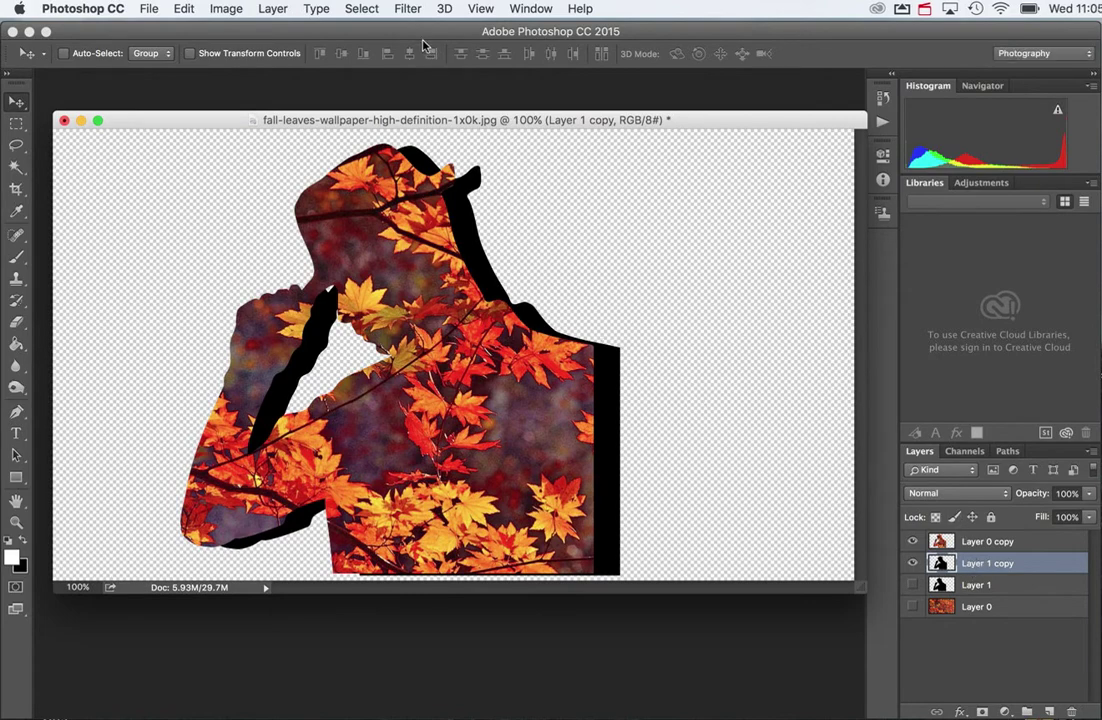
Apply a Lens Blur to Layer 1 copy with radius 49, blade curvature 20, rotation 52, and raised specular highlight brightness.
click(408, 9)
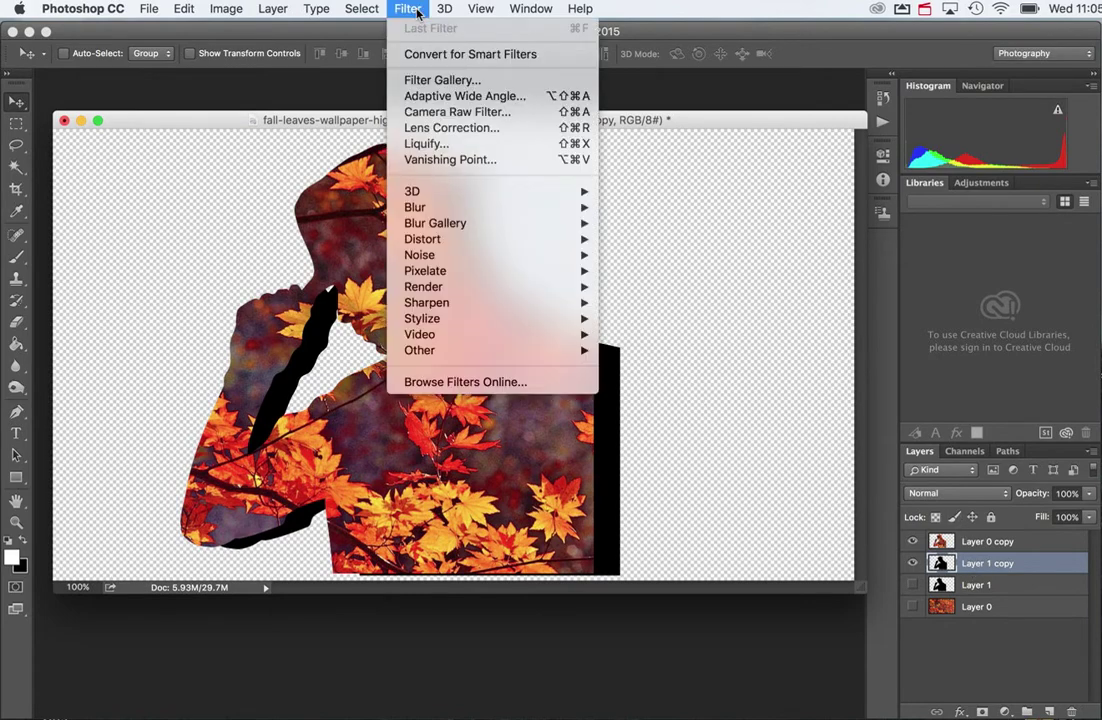
mouse_move(426, 226)
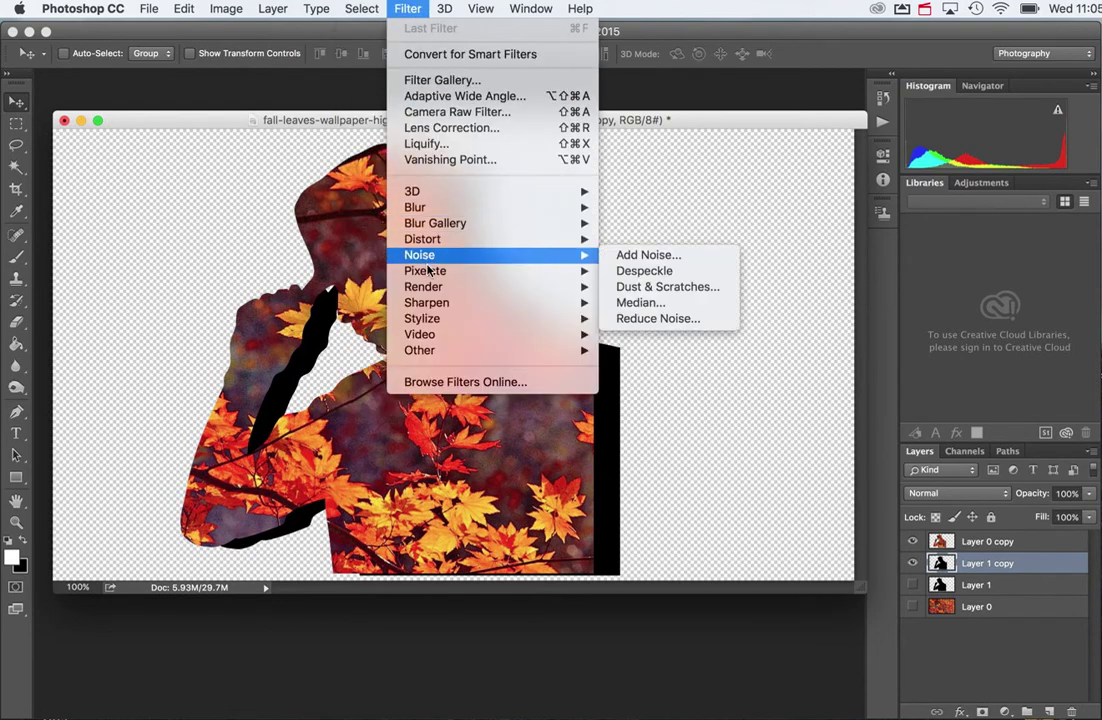
mouse_move(430, 277)
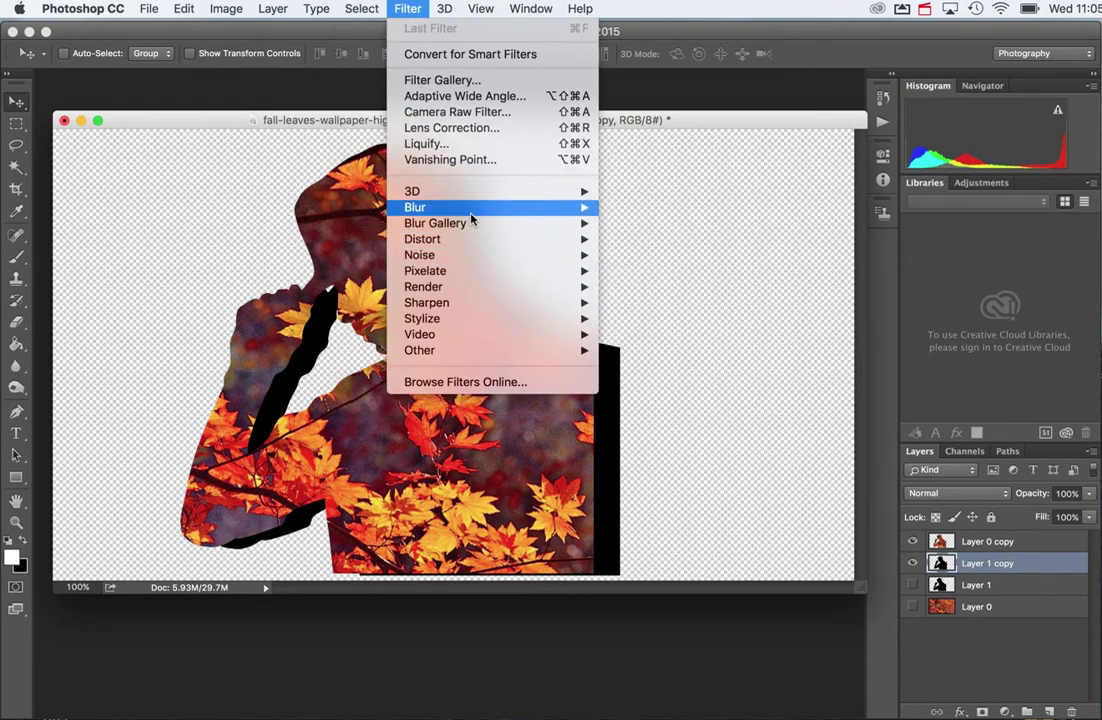
mouse_move(578, 208)
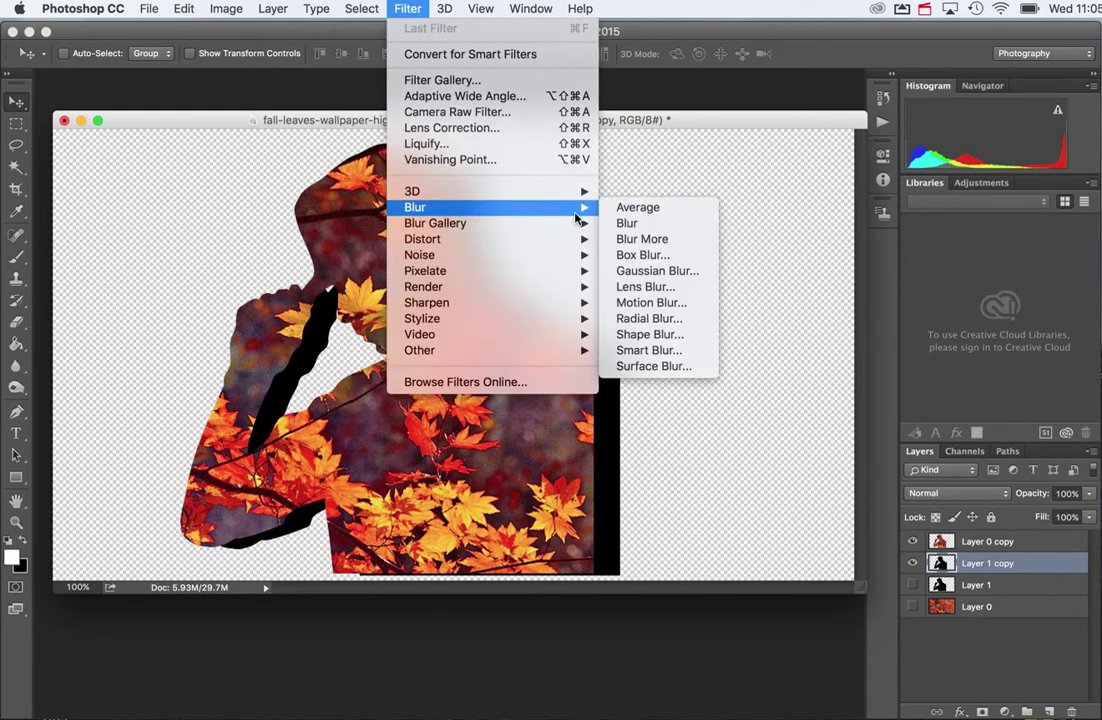
click(645, 287)
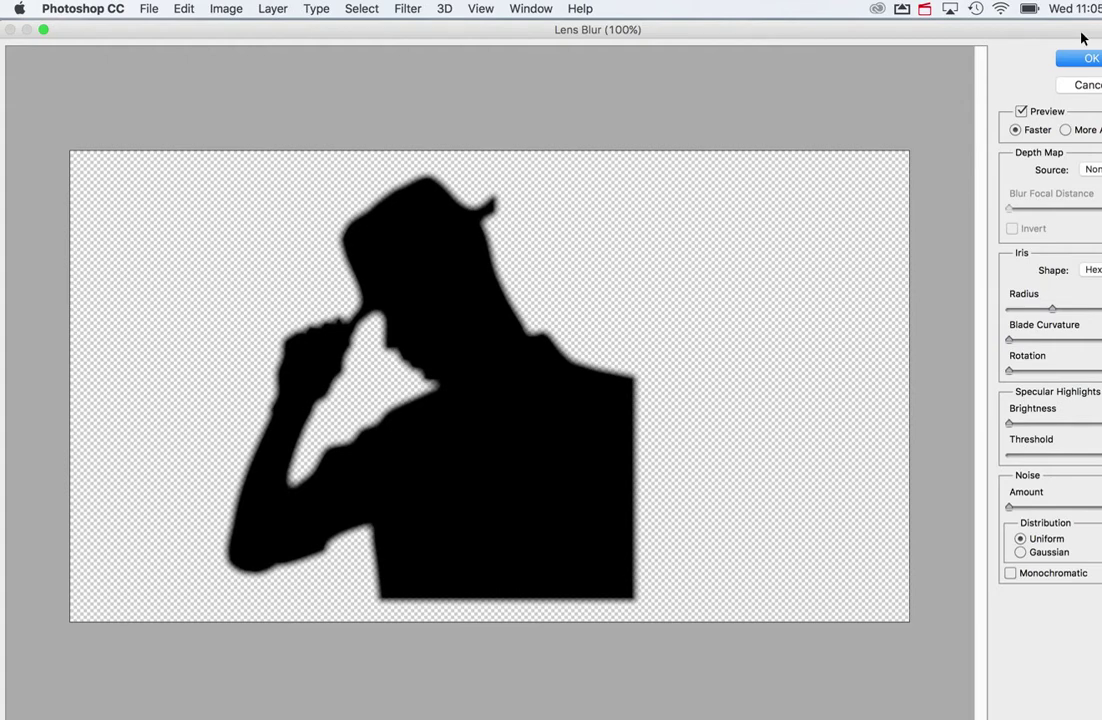
drag(1060, 33, 990, 36)
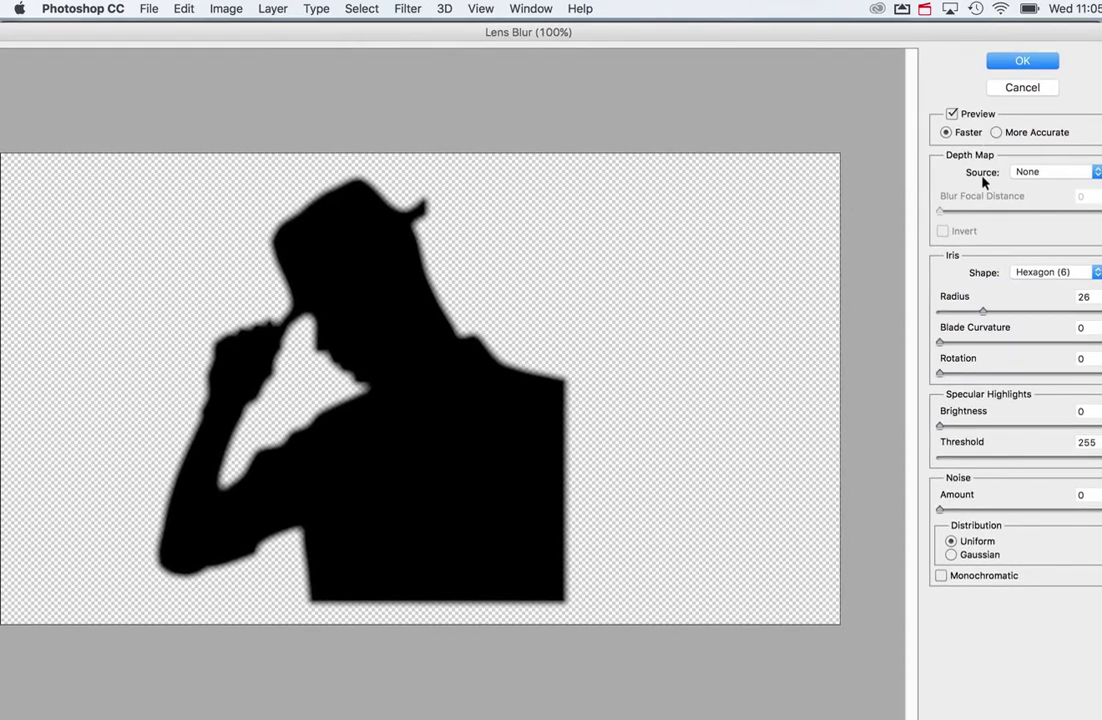
drag(981, 314, 1020, 315)
drag(943, 346, 965, 375)
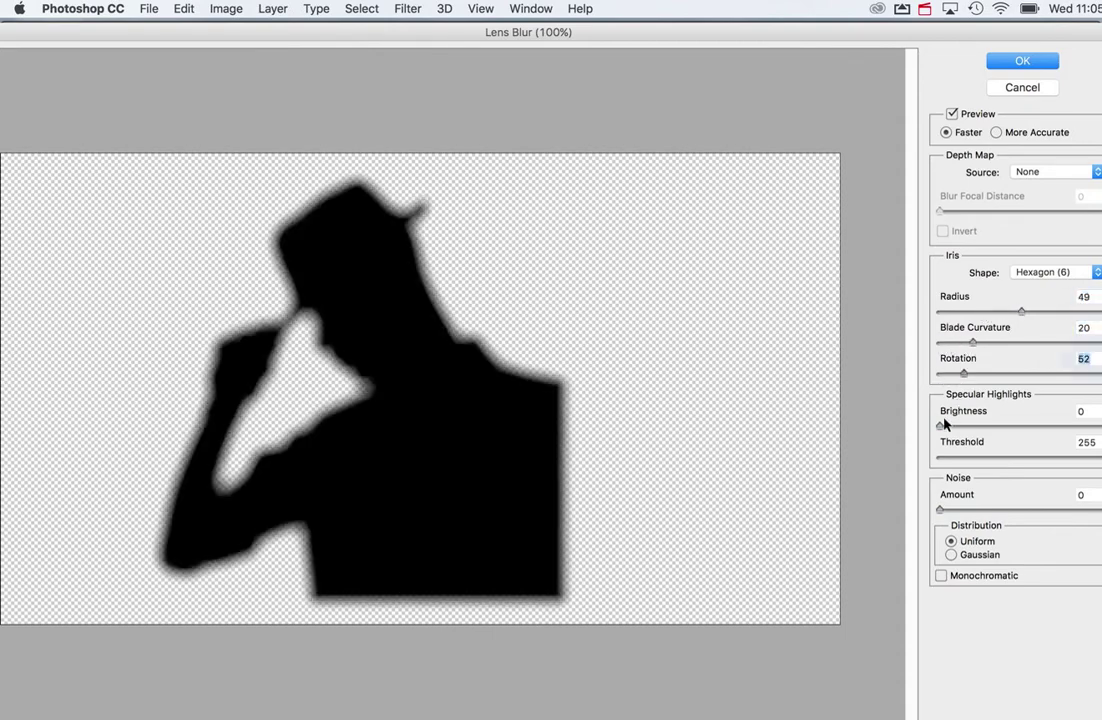
drag(940, 426, 985, 426)
click(1022, 61)
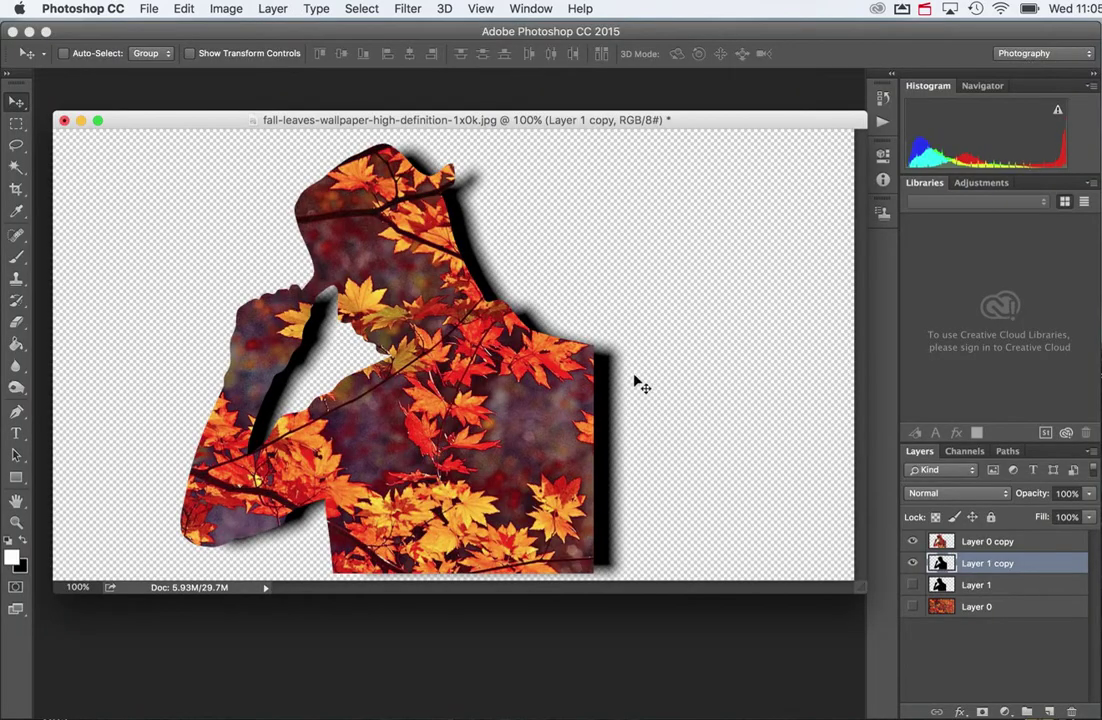
Lower the opacity of Layer 1 copy to 66% and reposition the blurred shadow slightly right of and below the leaf figure.
mouse_move(634, 376)
mouse_down()
mouse_move(679, 381)
mouse_move(659, 401)
mouse_move(650, 379)
mouse_up()
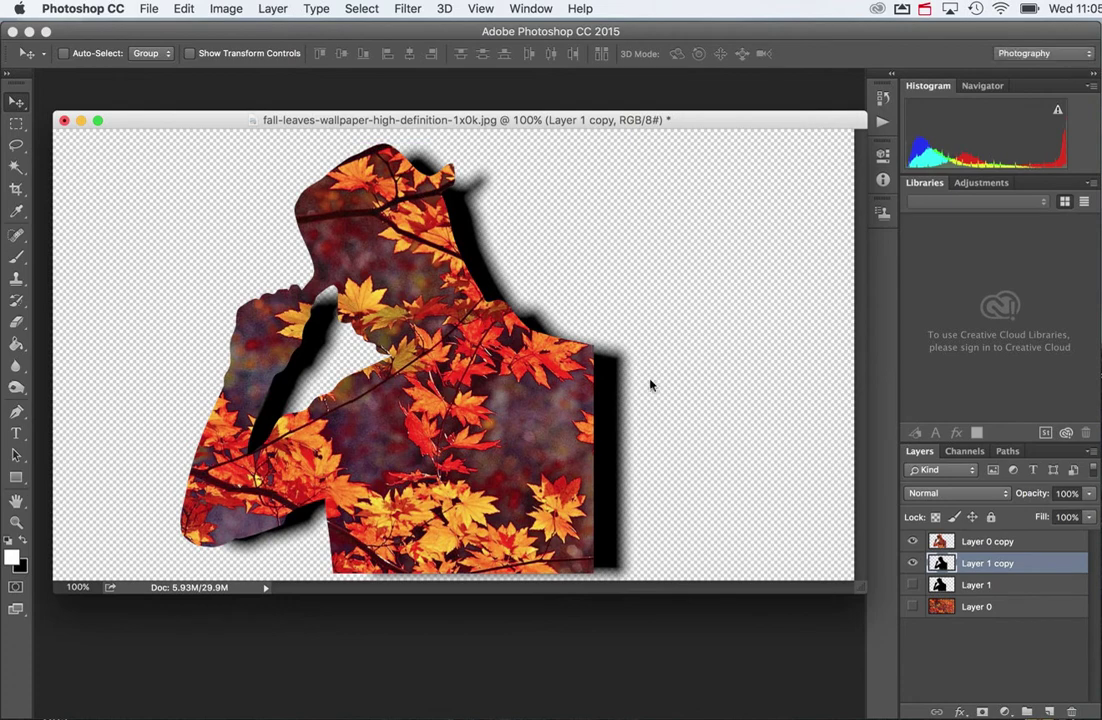
click(1094, 500)
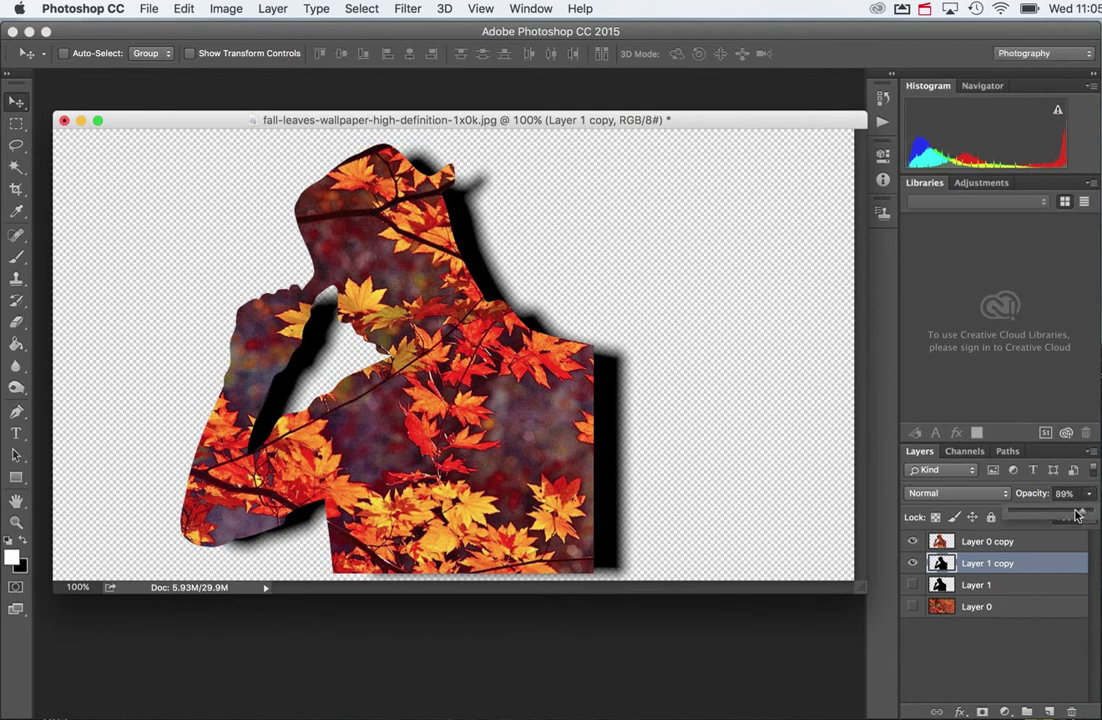
drag(1088, 513, 1065, 515)
drag(735, 460, 672, 462)
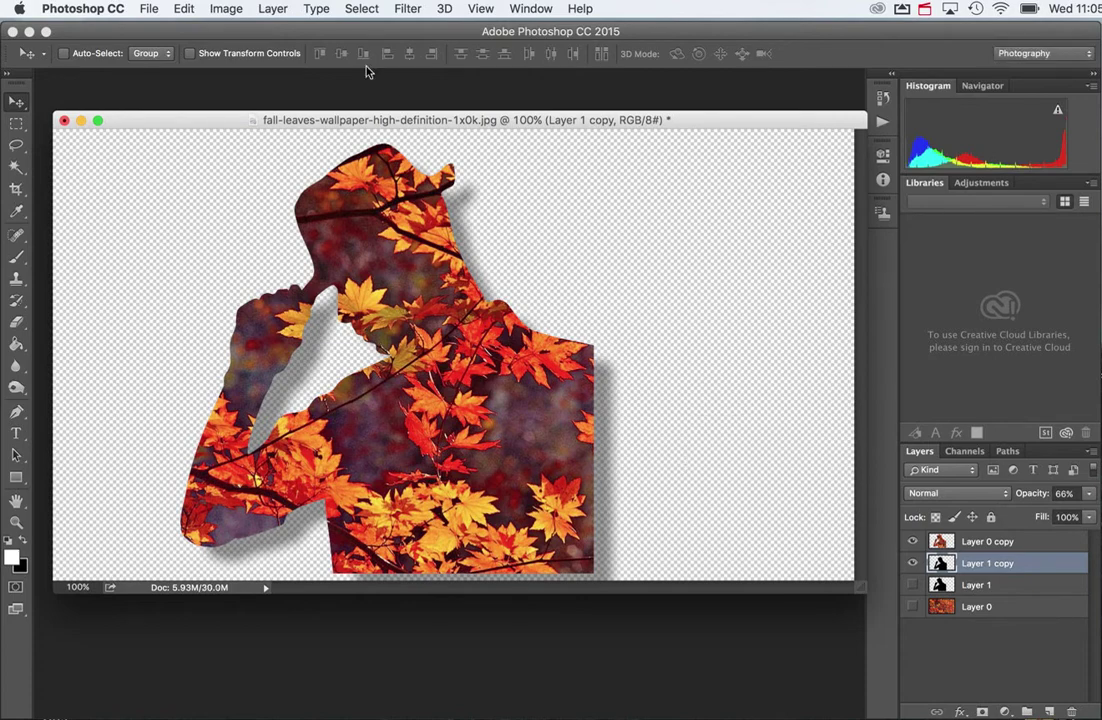
Try flattening the image while discarding the hidden layers, and undo the flattening.
click(271, 9)
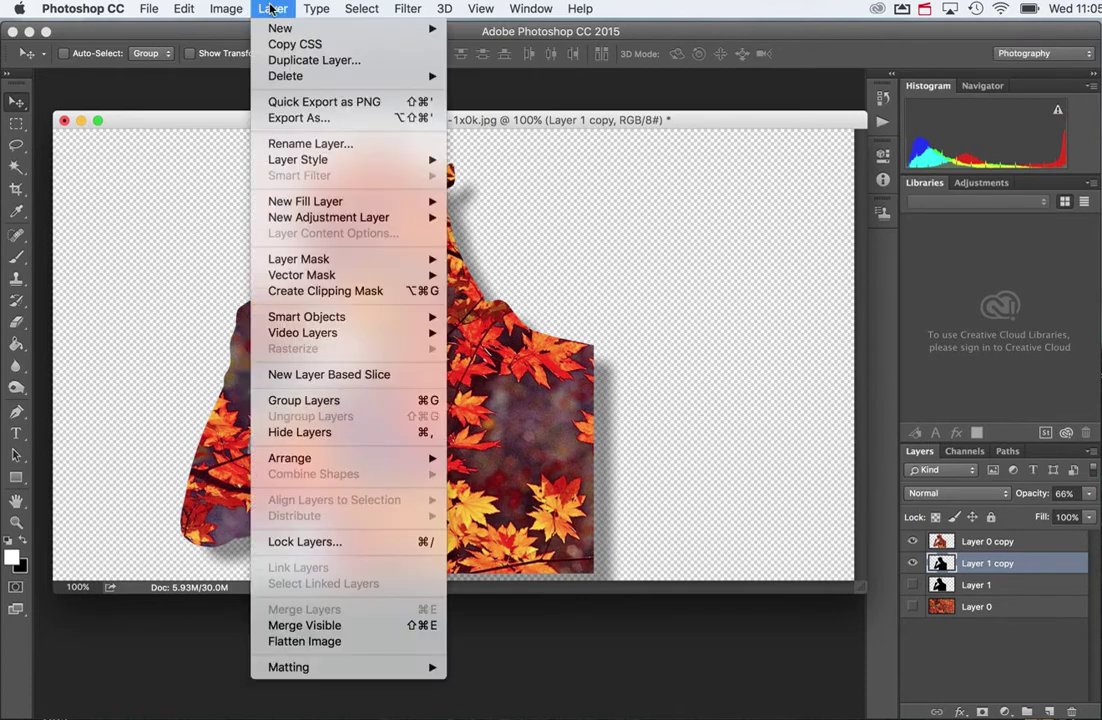
click(325, 642)
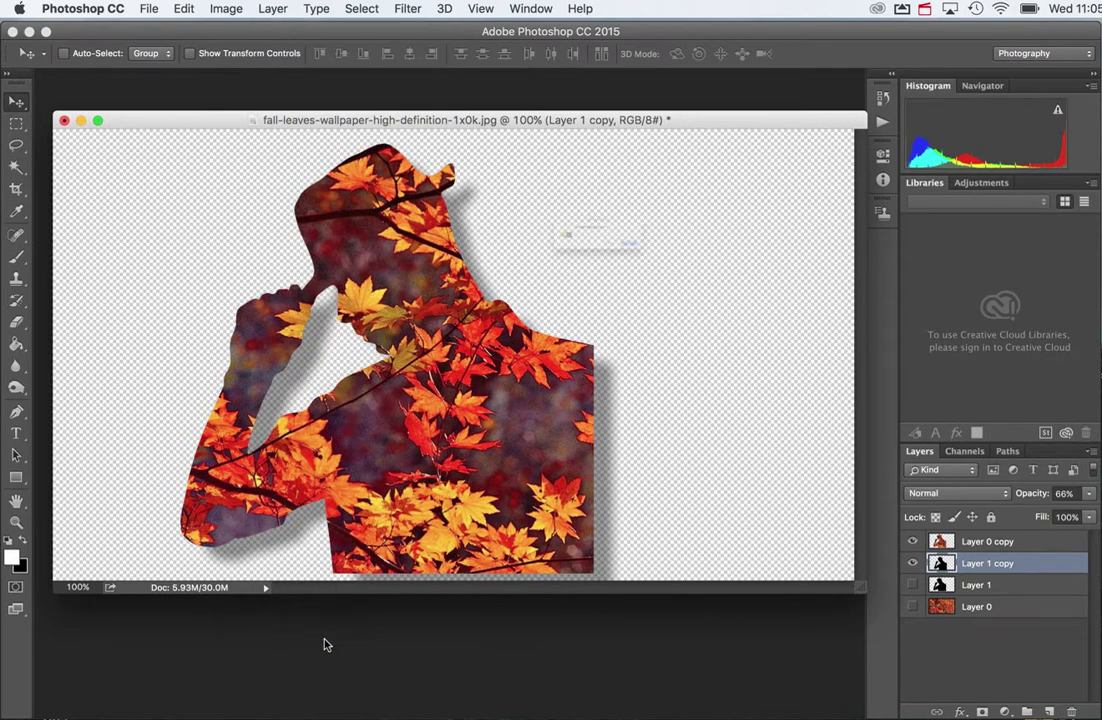
click(718, 274)
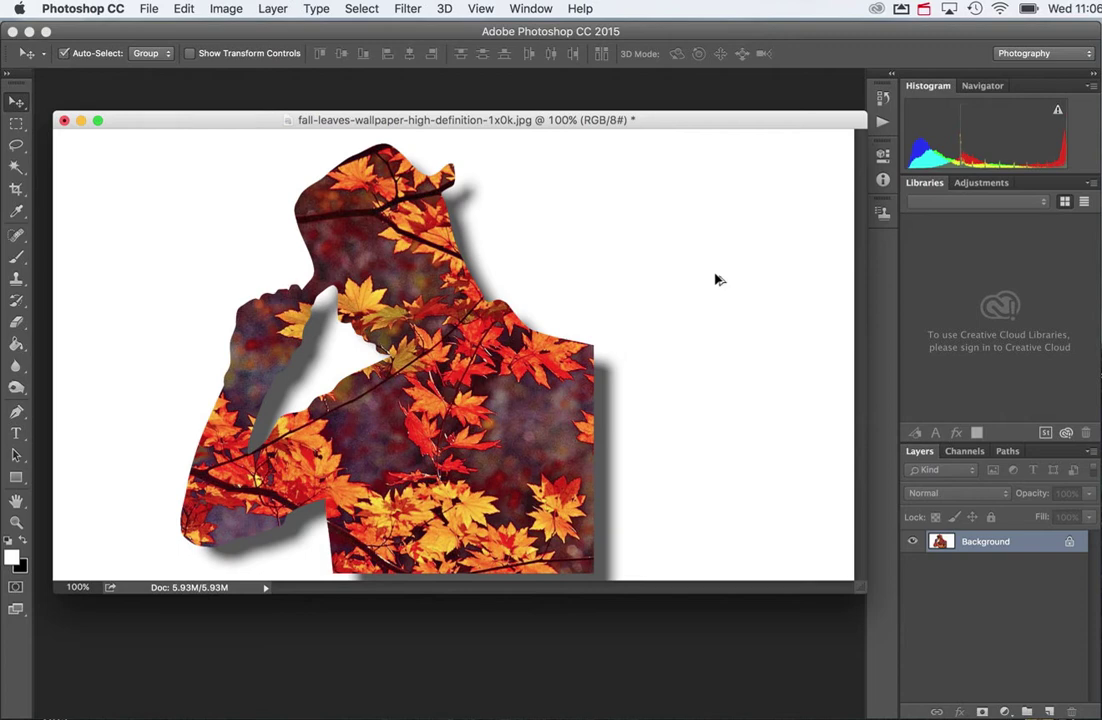
key(super+z)
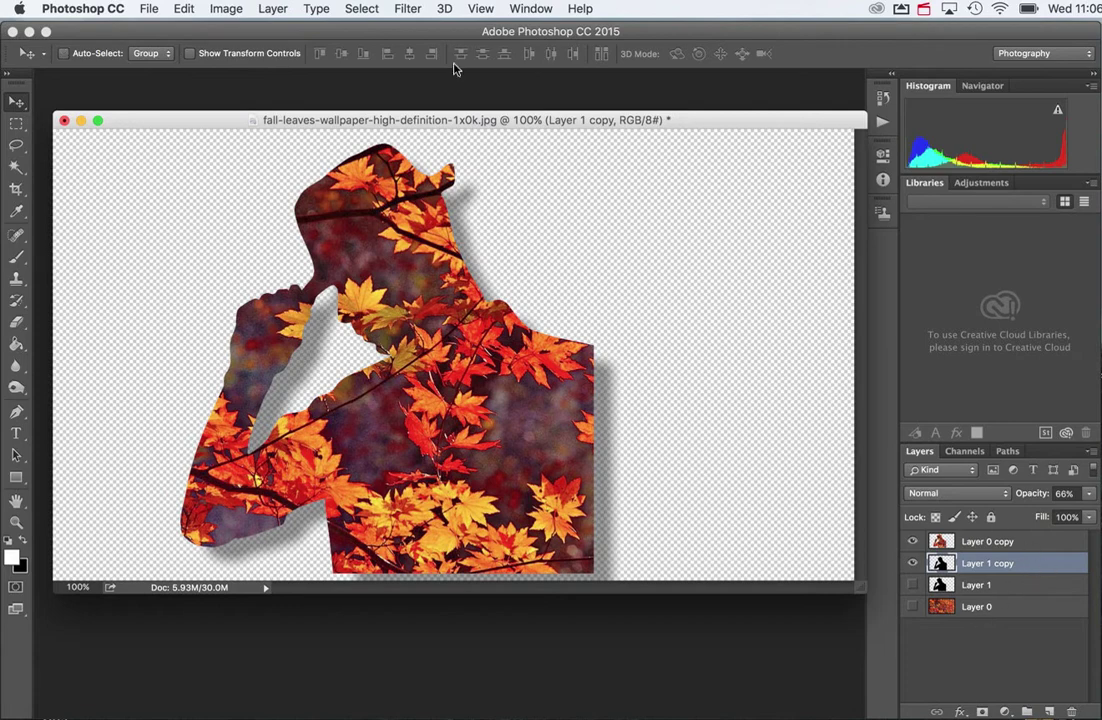
Apply a Motion Blur to the shadow on Layer 1 copy with an angle of 0° and a distance of 44 pixels.
click(408, 8)
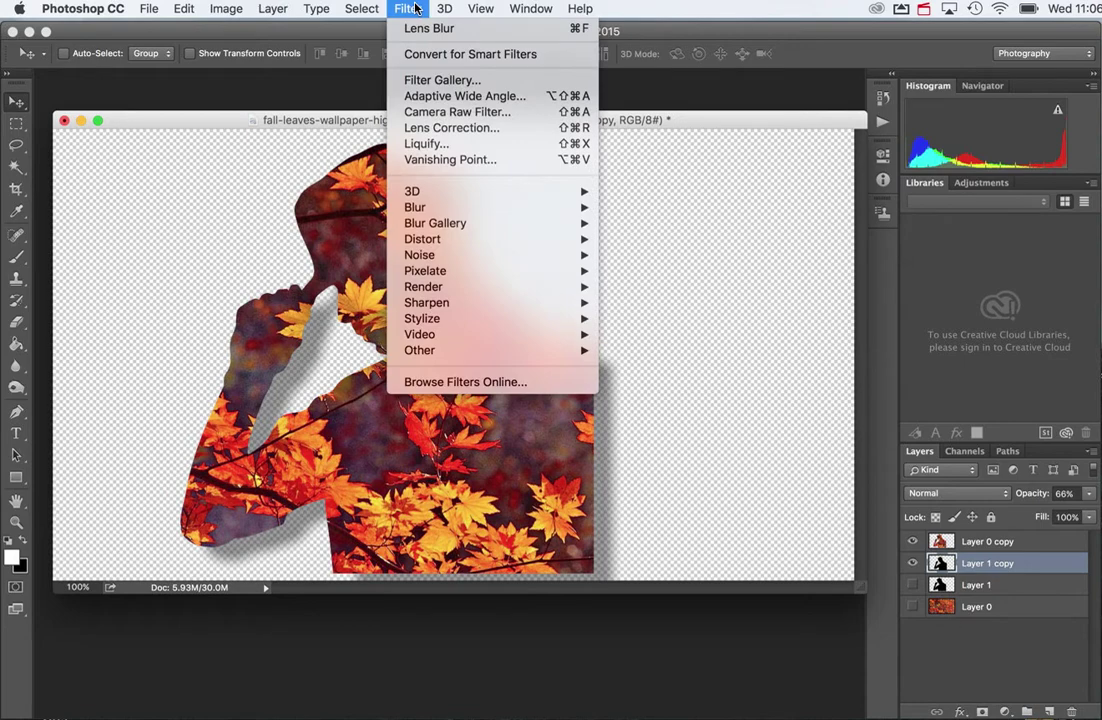
mouse_move(420, 209)
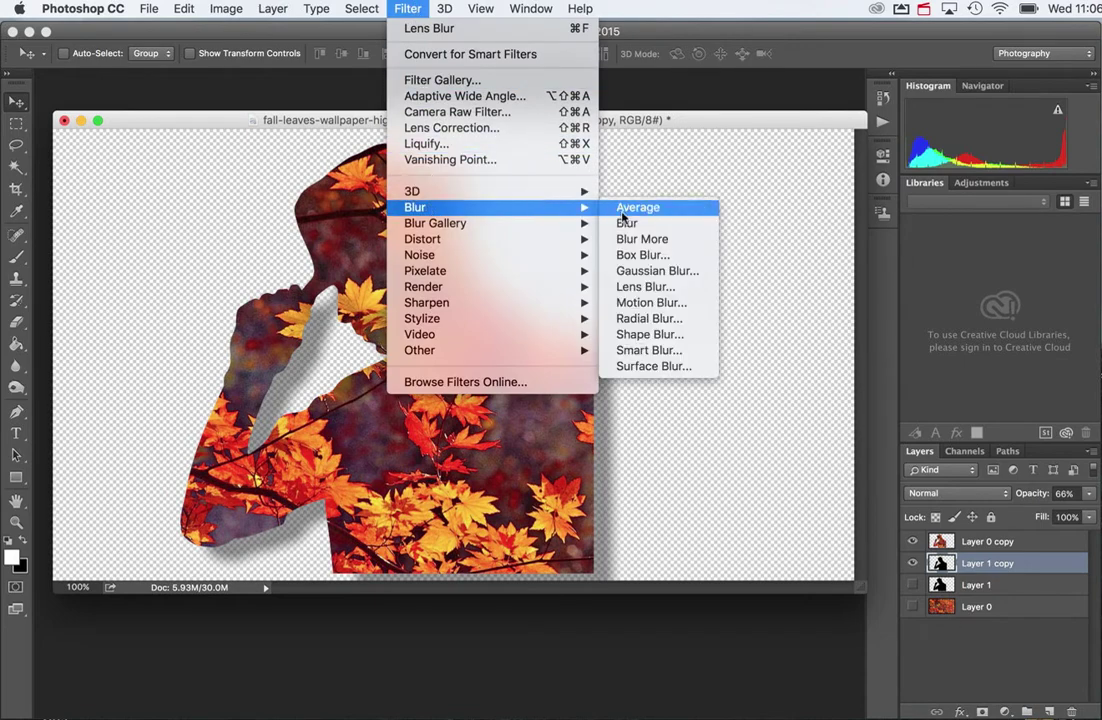
click(655, 302)
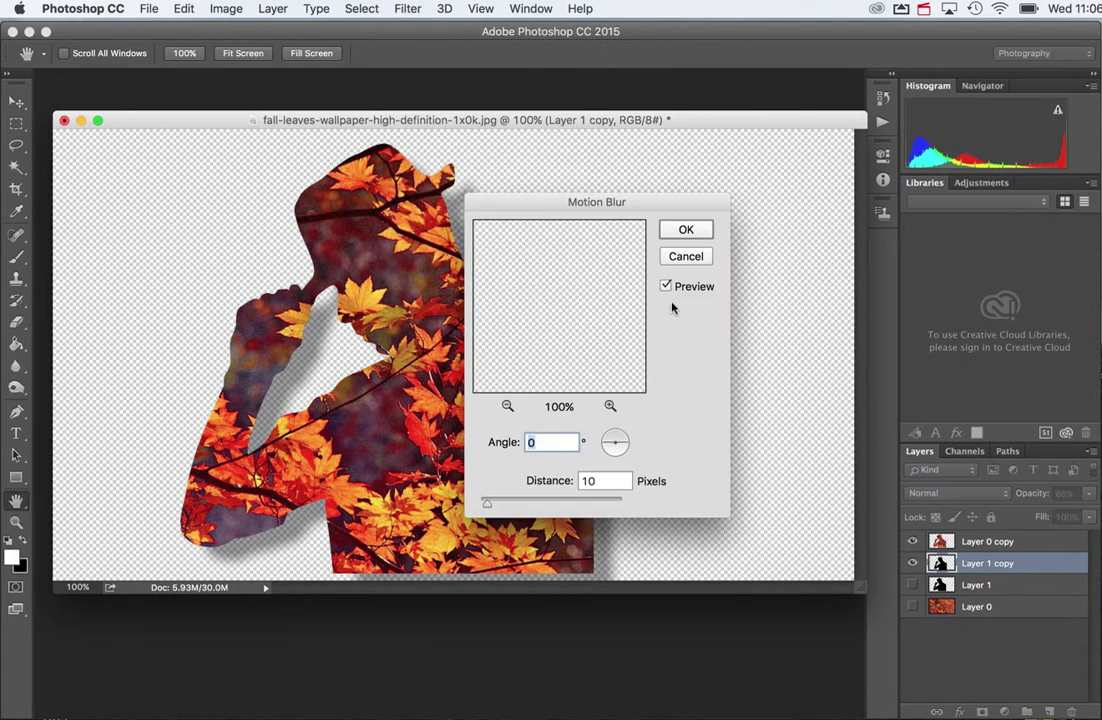
drag(632, 201, 764, 171)
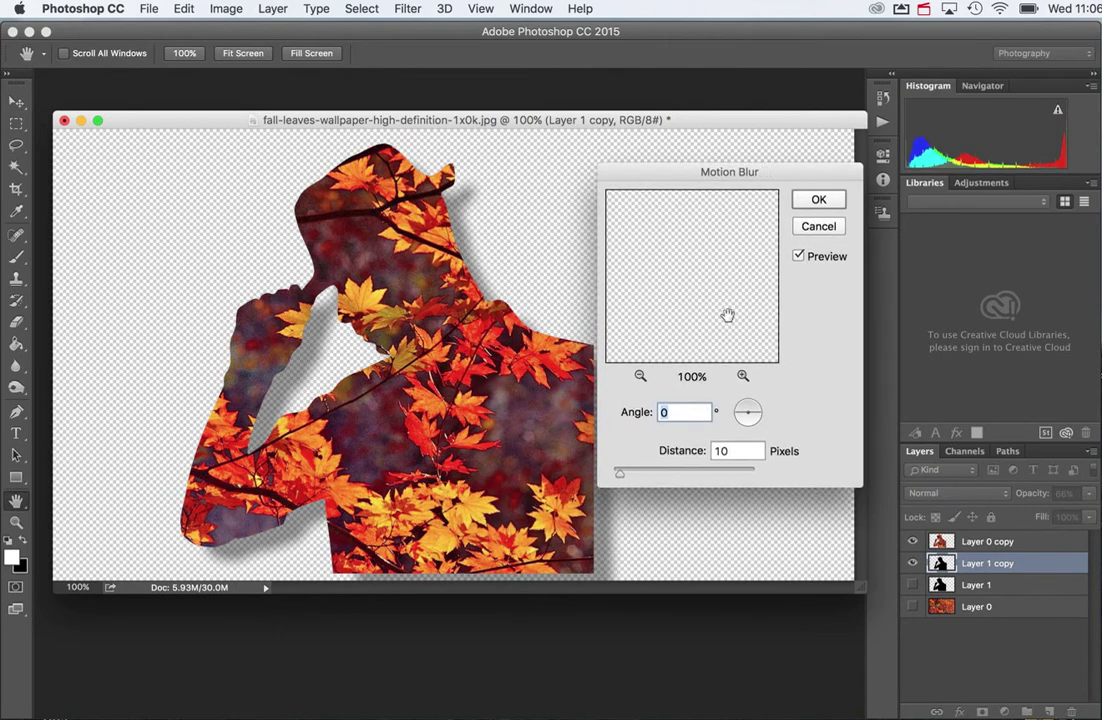
drag(620, 474, 646, 474)
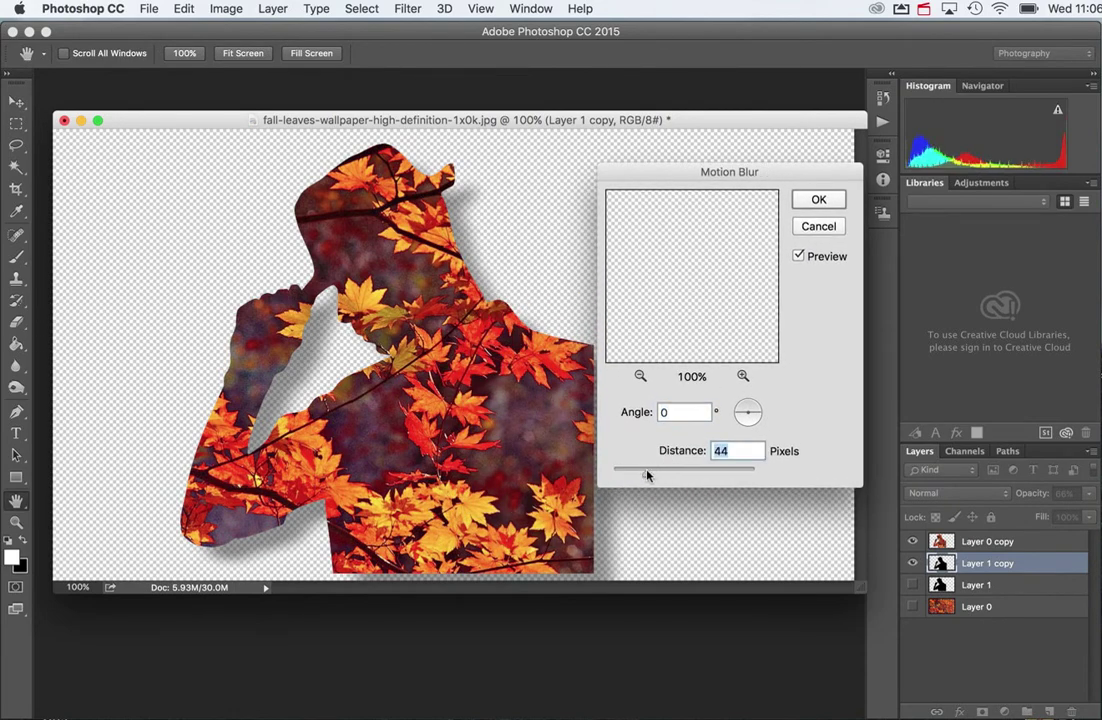
click(816, 200)
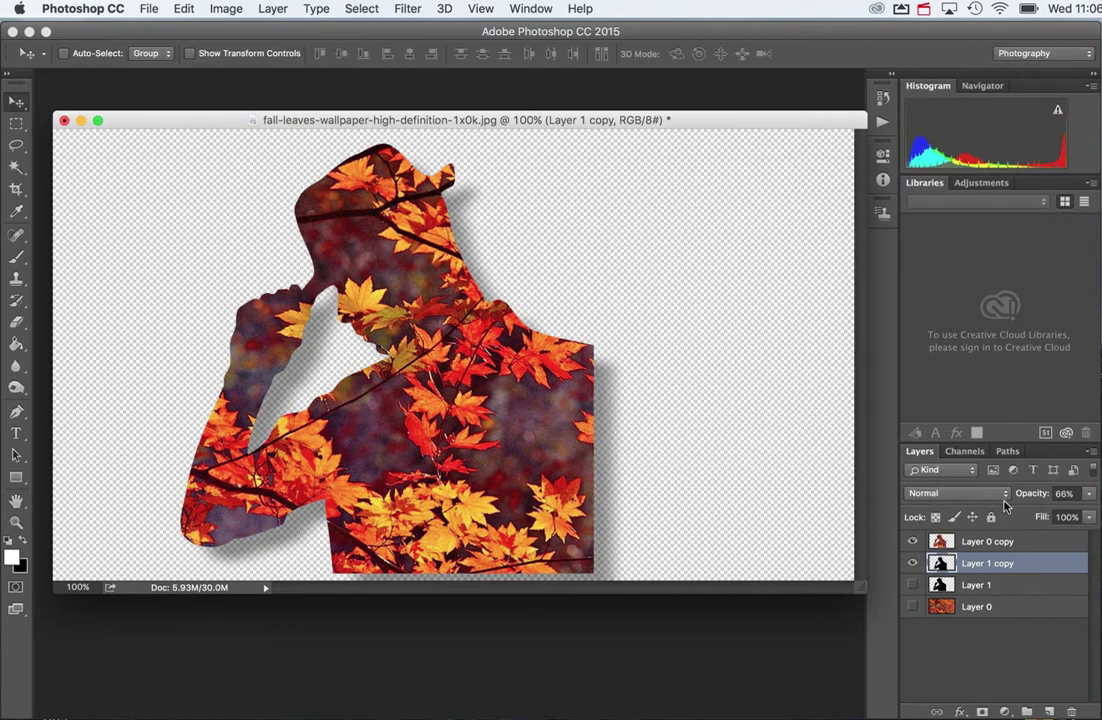
Raise the opacity of Layer 1 copy to 98% and move the blurred shadow far out to the right of the leaf figure.
click(1090, 494)
drag(1065, 512, 1090, 513)
drag(615, 423, 733, 403)
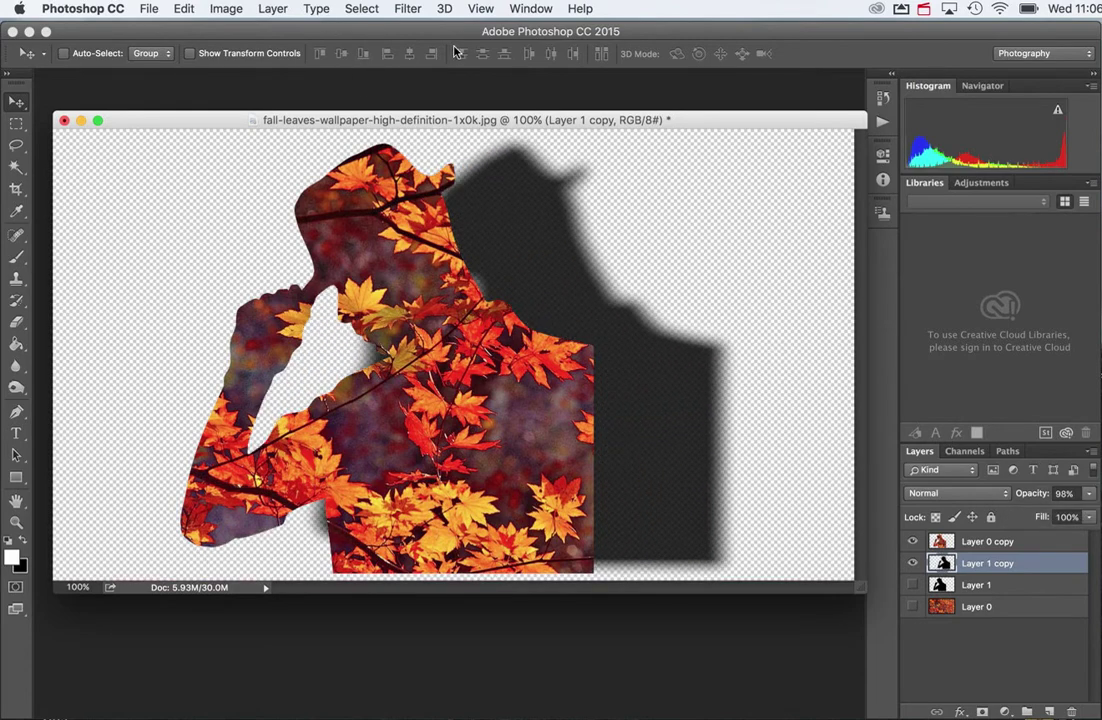
Apply a Motion Blur of 39° and 208 pixels to the shadow, and move it back close behind the leaf figure.
click(408, 9)
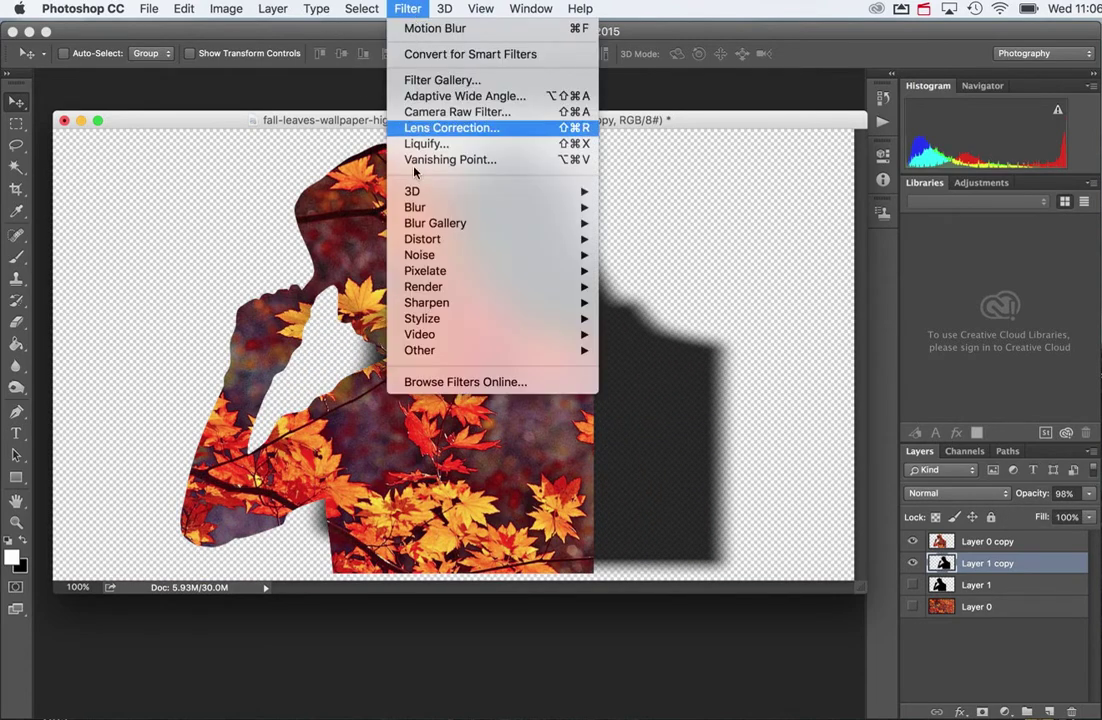
mouse_move(560, 207)
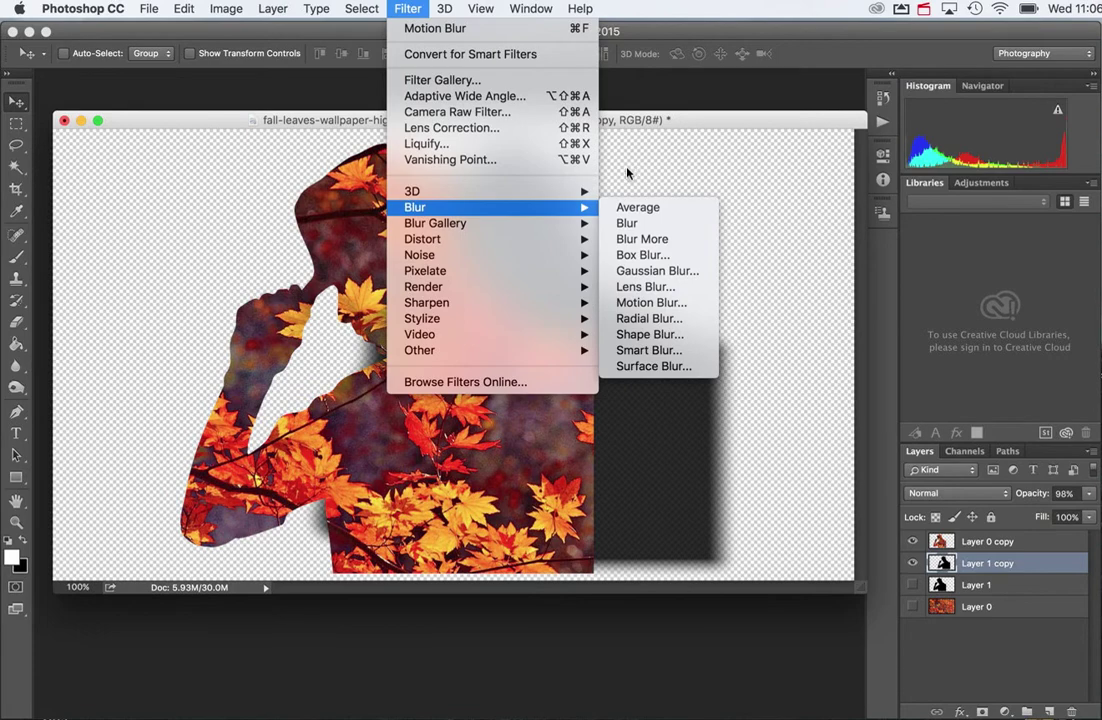
click(655, 304)
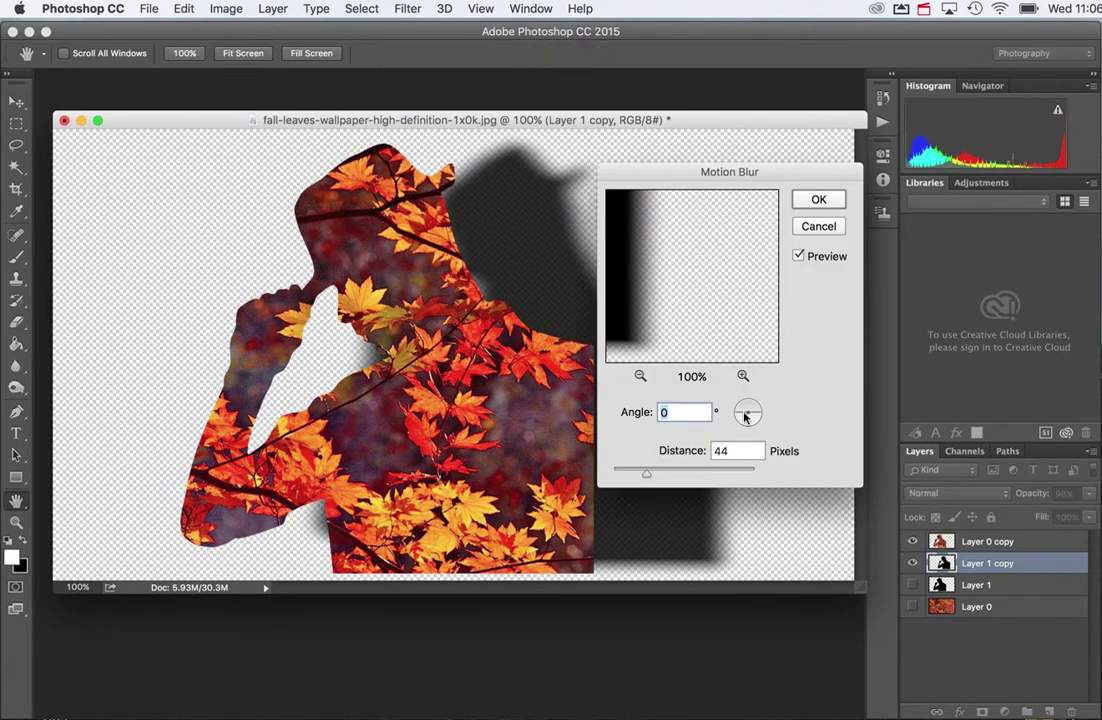
drag(744, 413, 755, 404)
drag(645, 478, 690, 474)
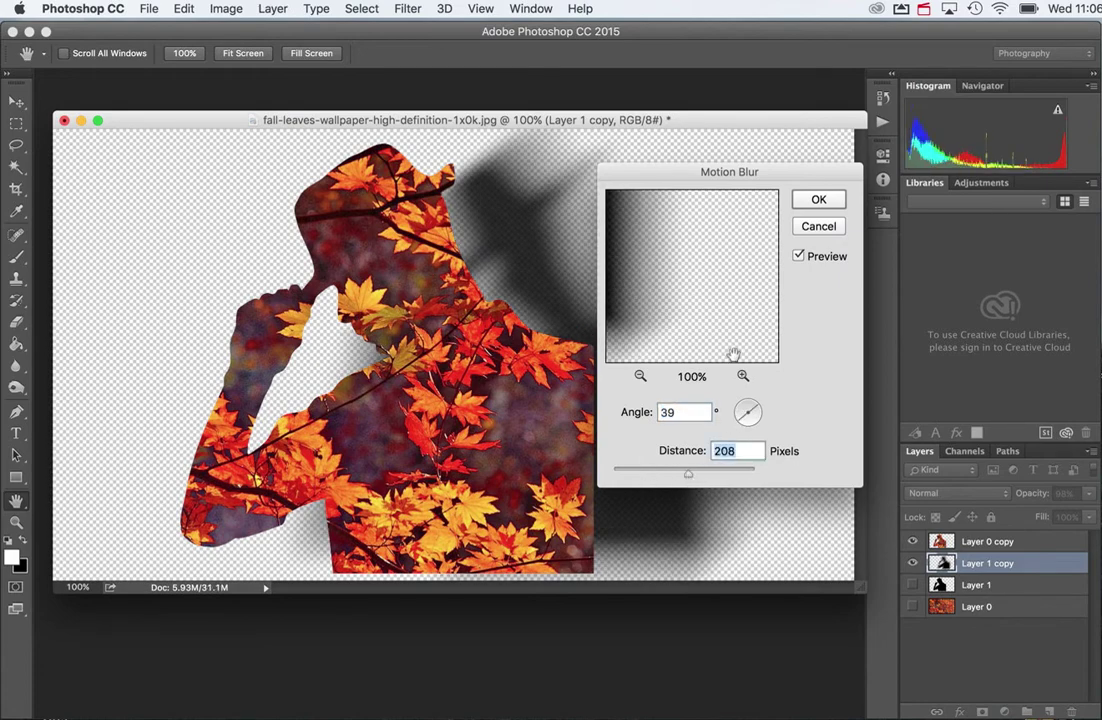
click(816, 202)
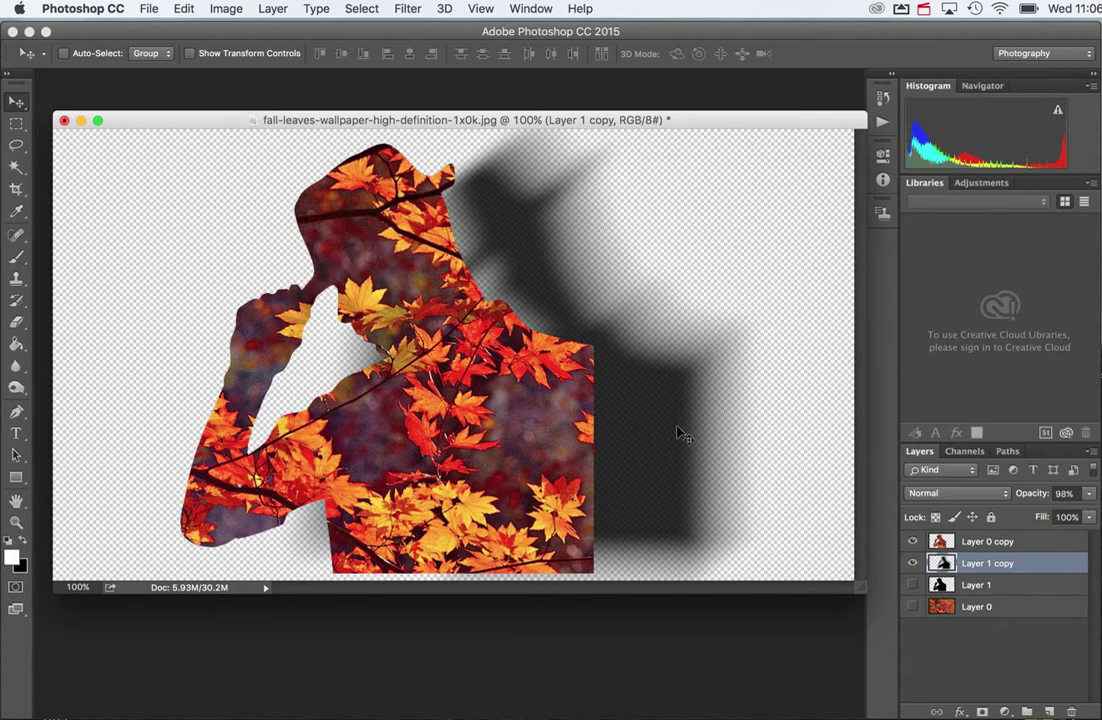
drag(676, 416, 608, 417)
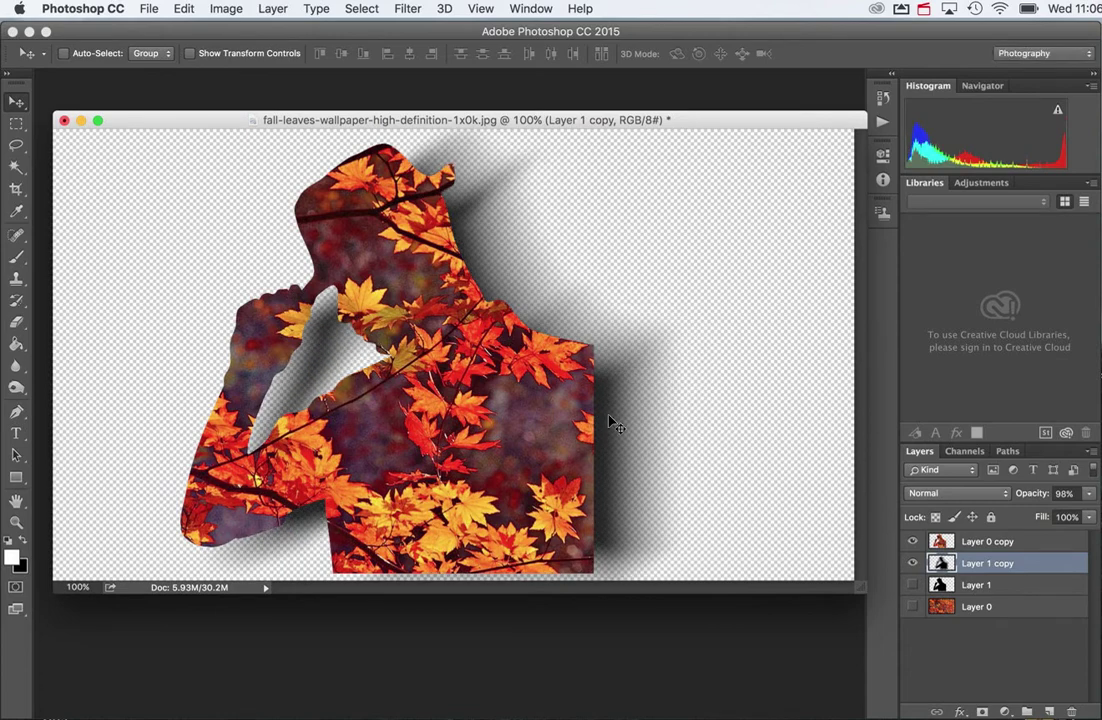
Flatten the image, discarding the hidden layers.
click(268, 9)
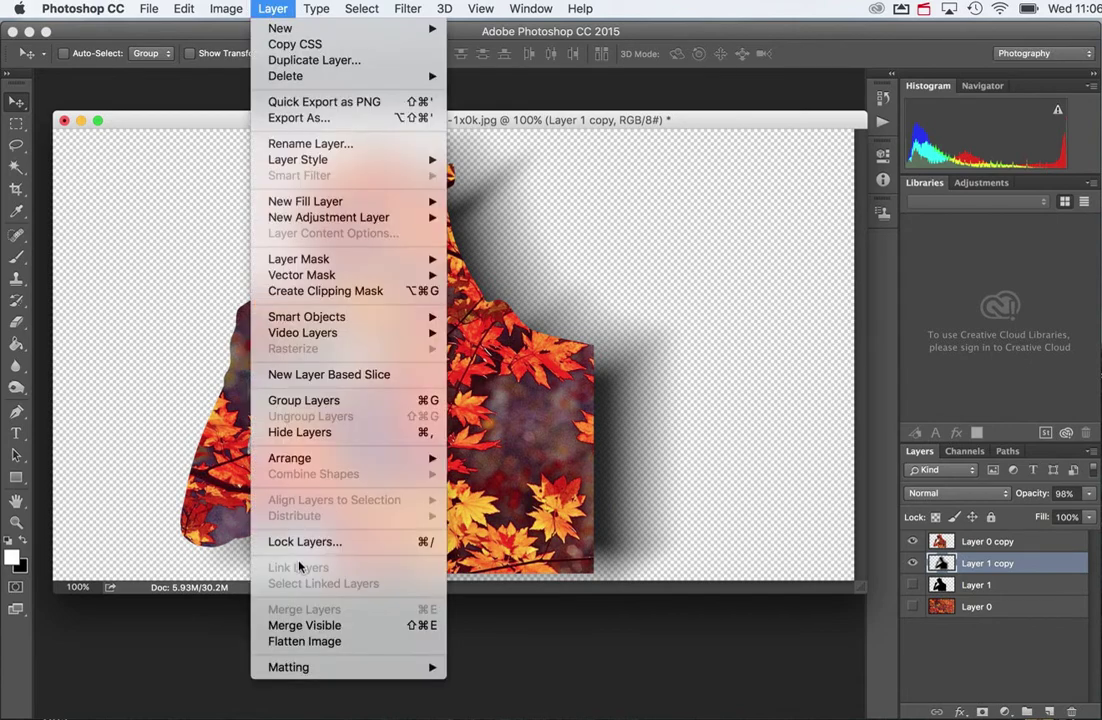
click(300, 641)
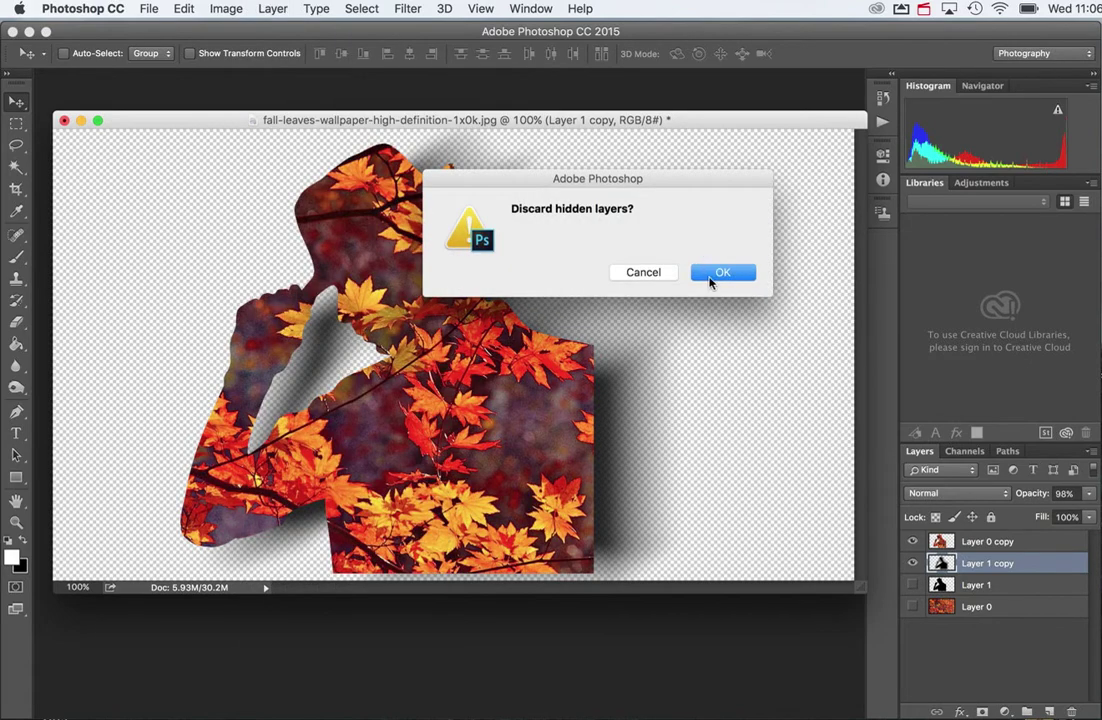
click(712, 273)
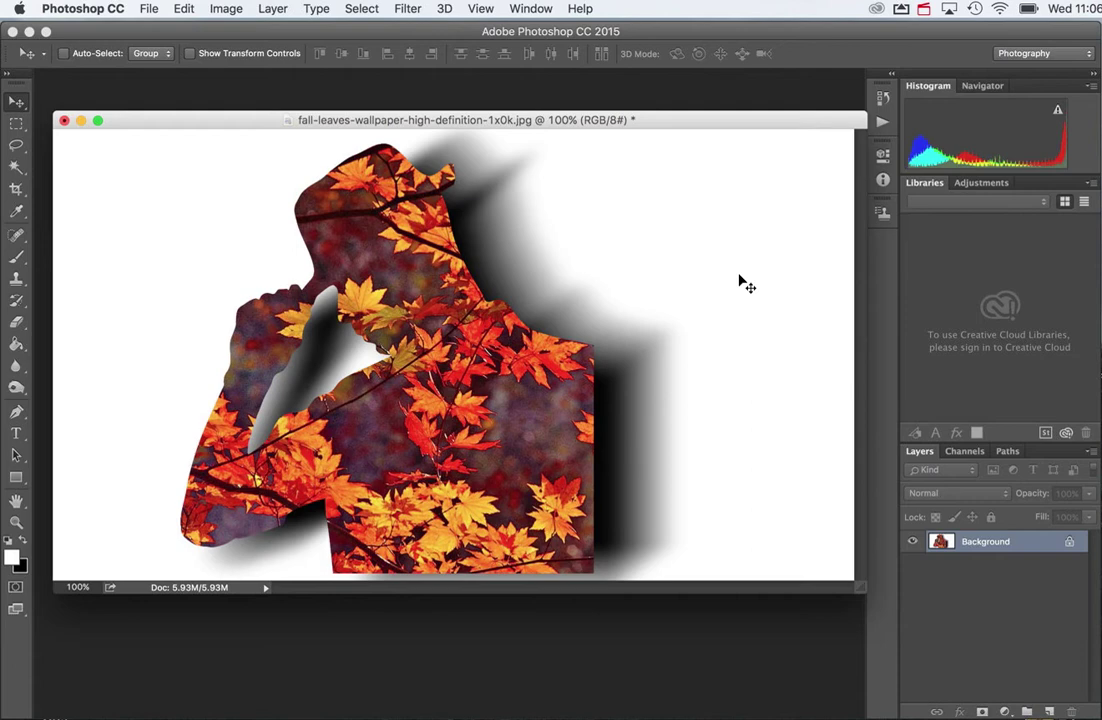
Undo the flattening and the last shadow move, and reposition the shadow just right of the leaf figure.
key(super+z)
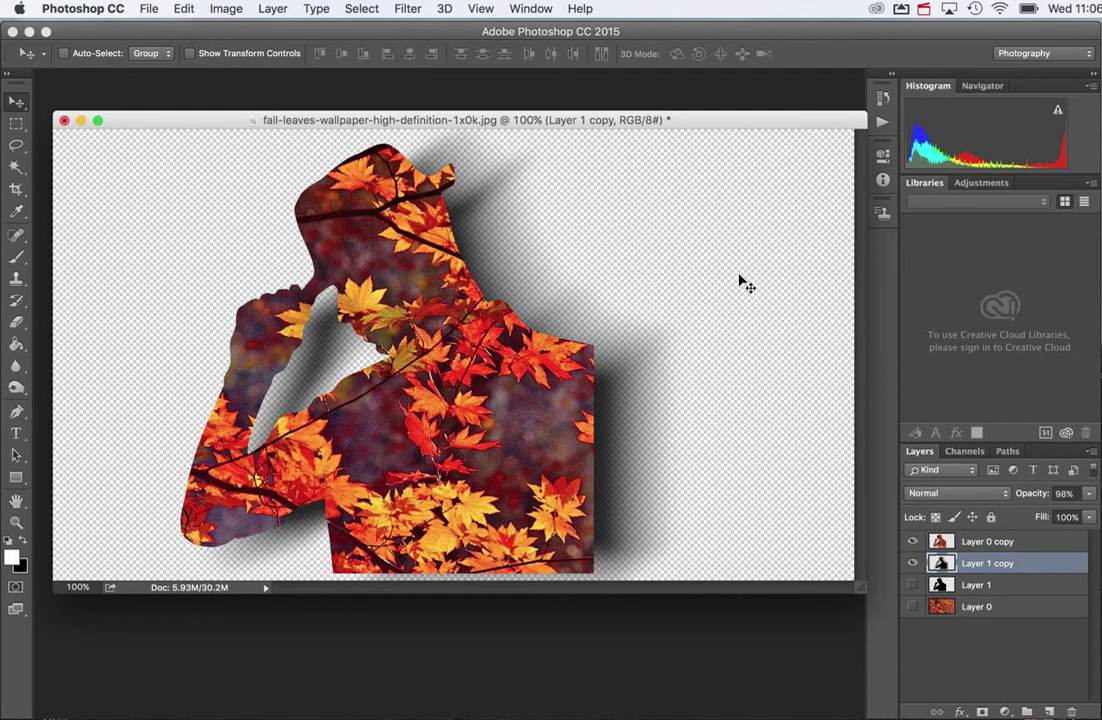
key(alt+super+z)
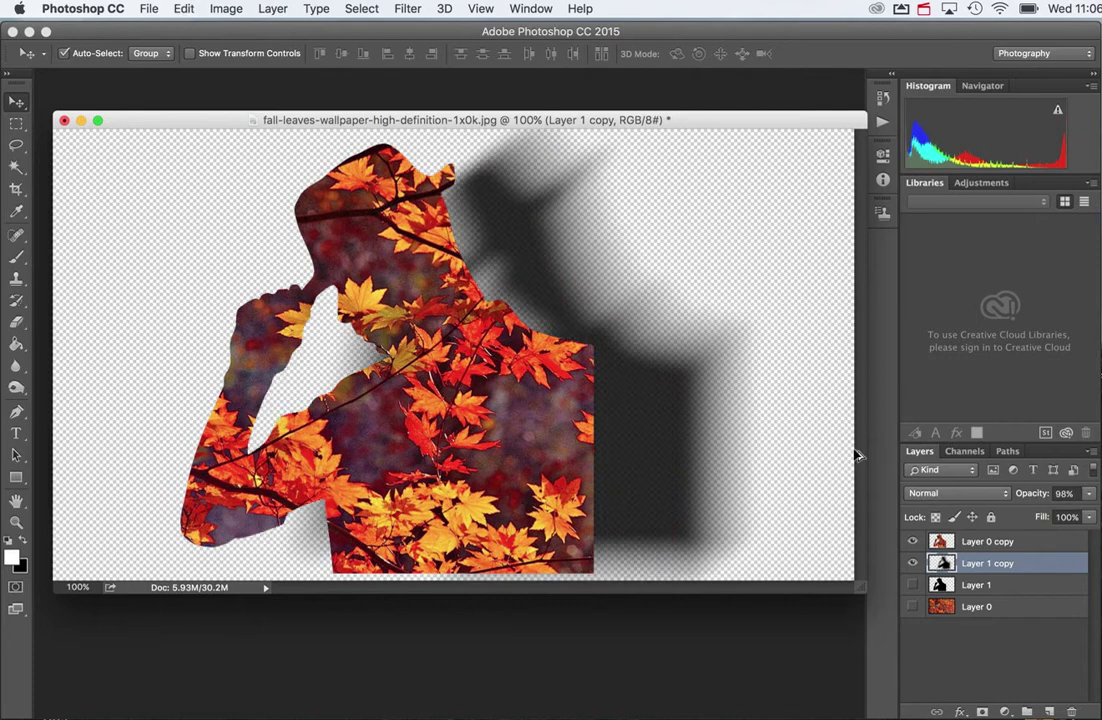
drag(760, 447, 681, 467)
Try a Radial Blur on Layer 0 copy with amount 61, Spin method and Good quality, and undo it.
click(1040, 543)
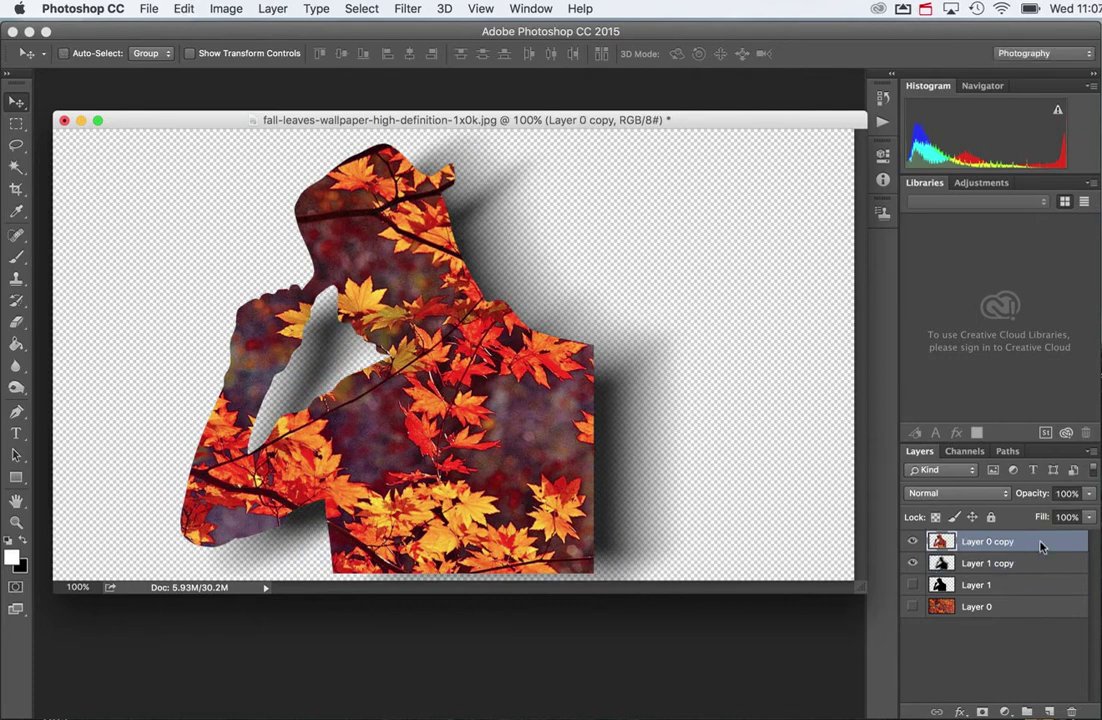
click(409, 9)
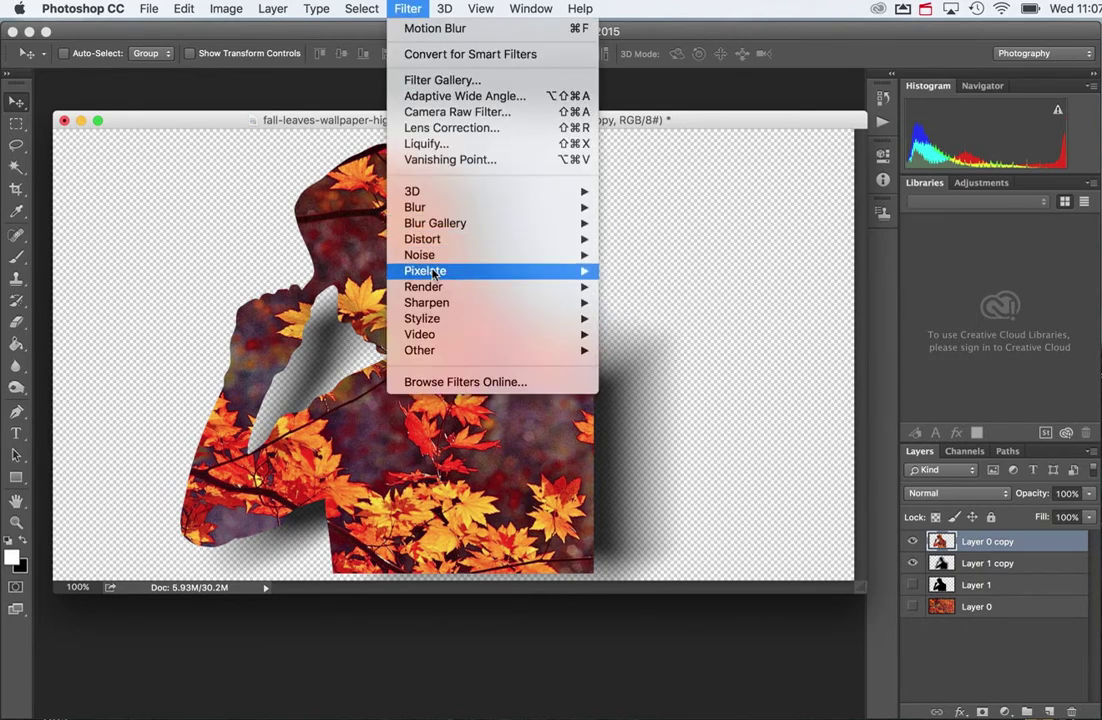
mouse_move(437, 270)
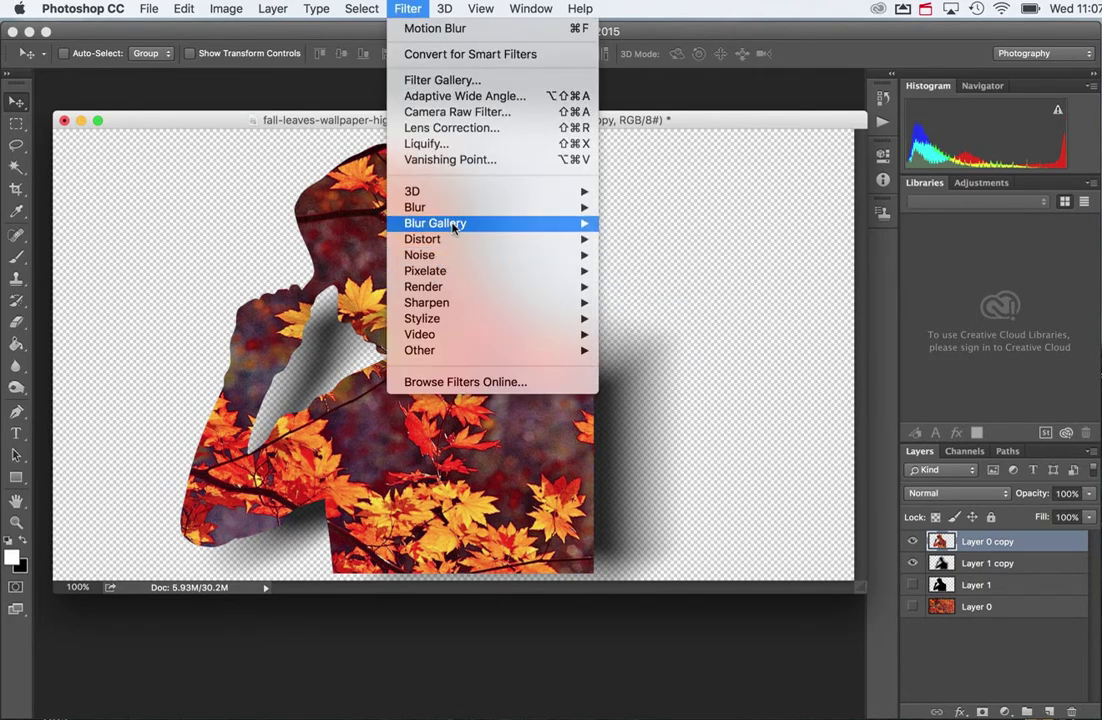
mouse_move(590, 212)
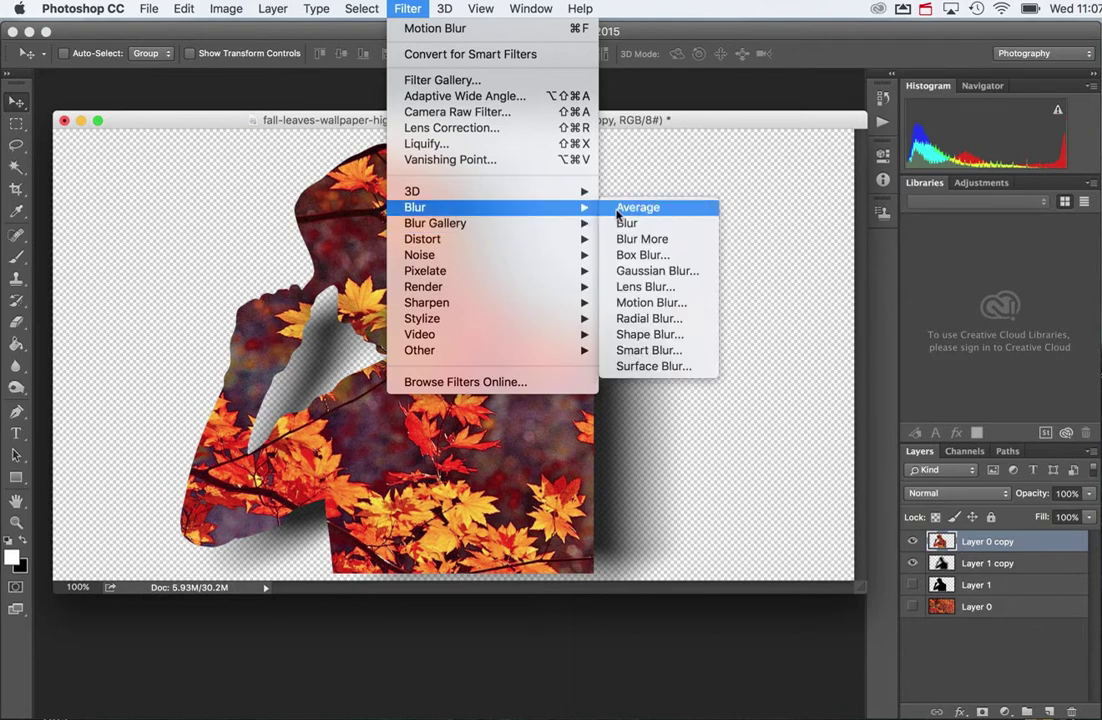
click(653, 319)
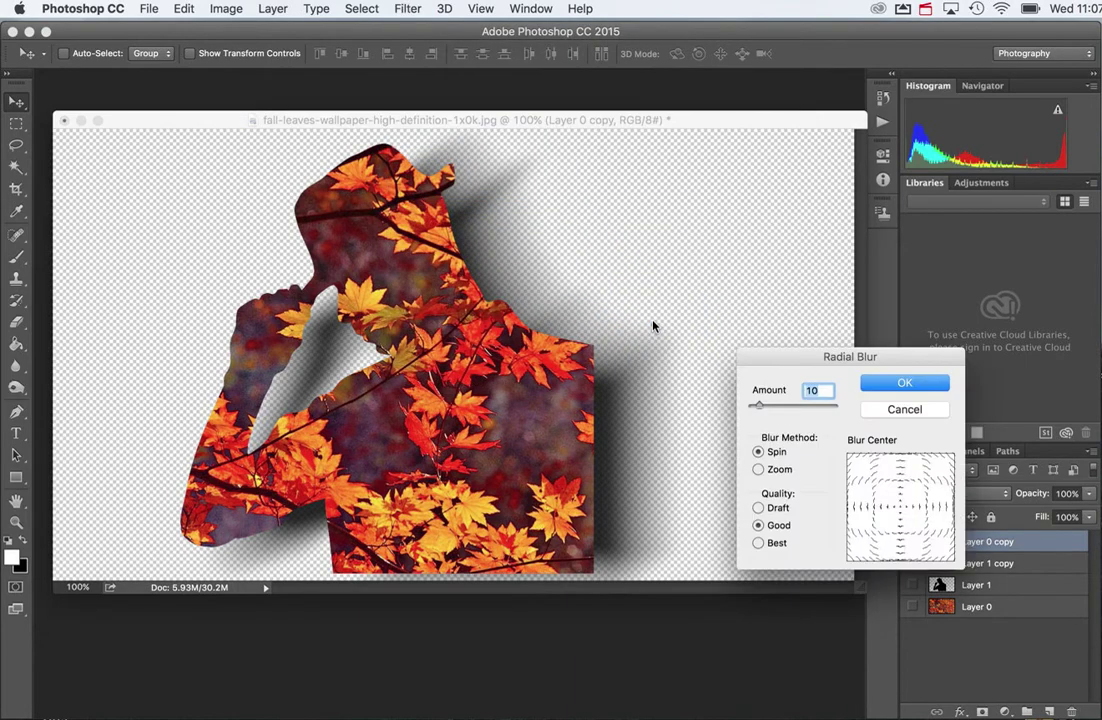
drag(760, 408, 797, 411)
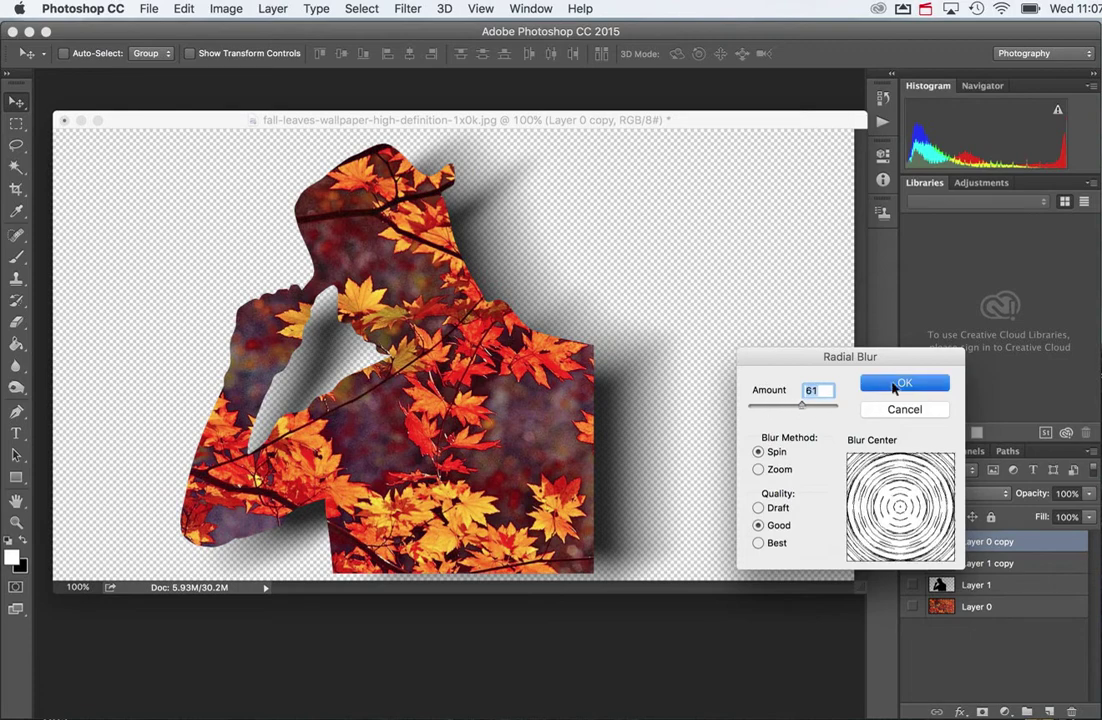
click(902, 384)
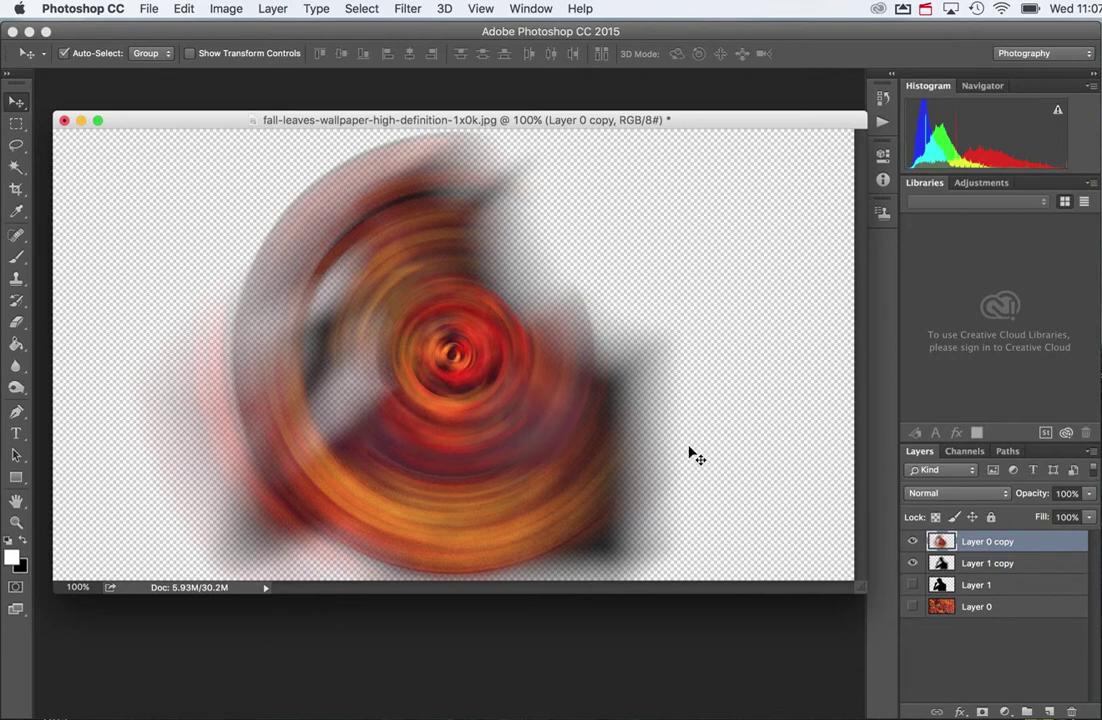
key(super+z)
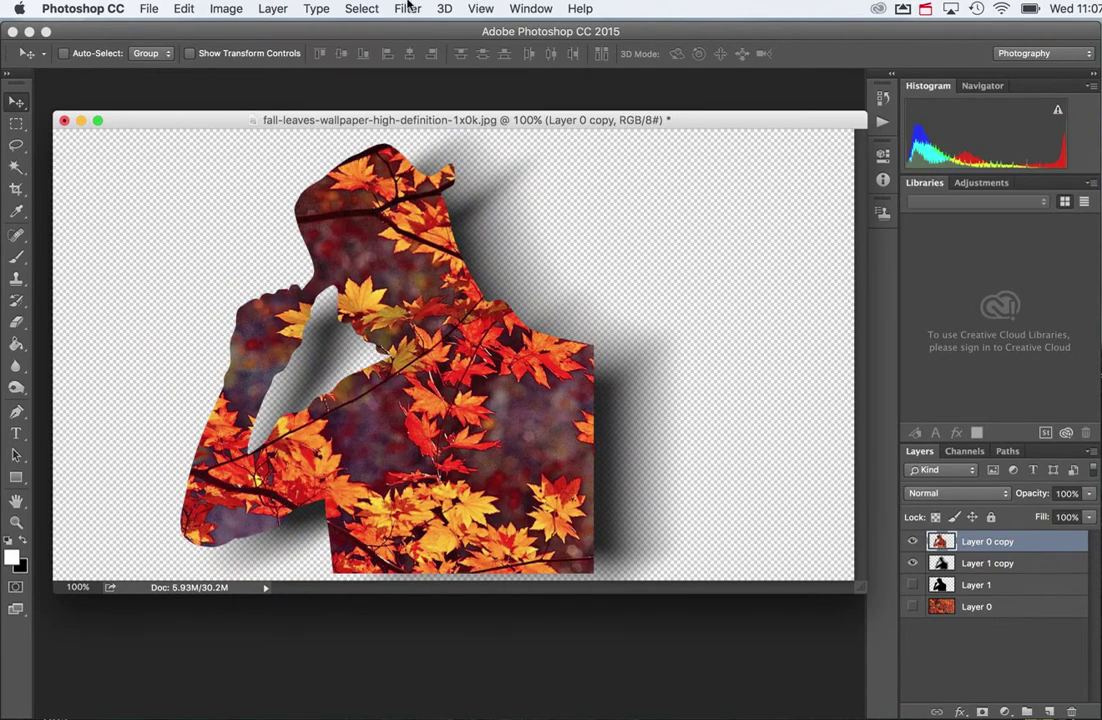
Apply a Spin Radial Blur with amount 8 and Good quality to the leaf figure on Layer 0 copy.
click(407, 8)
mouse_move(415, 207)
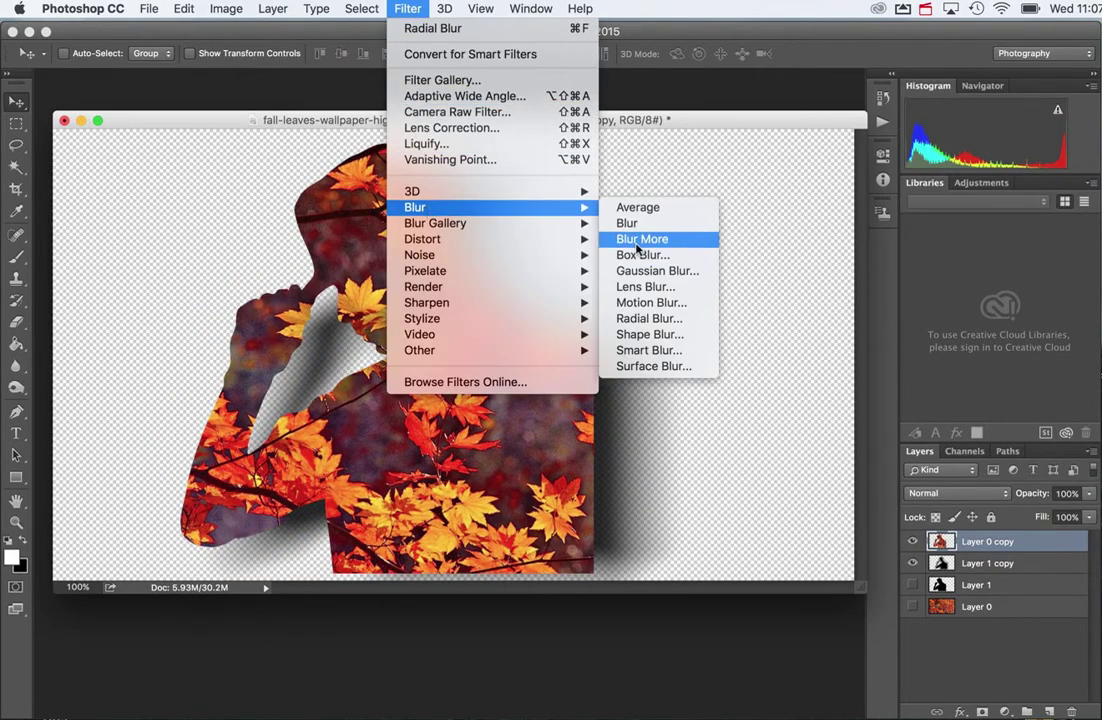
click(672, 322)
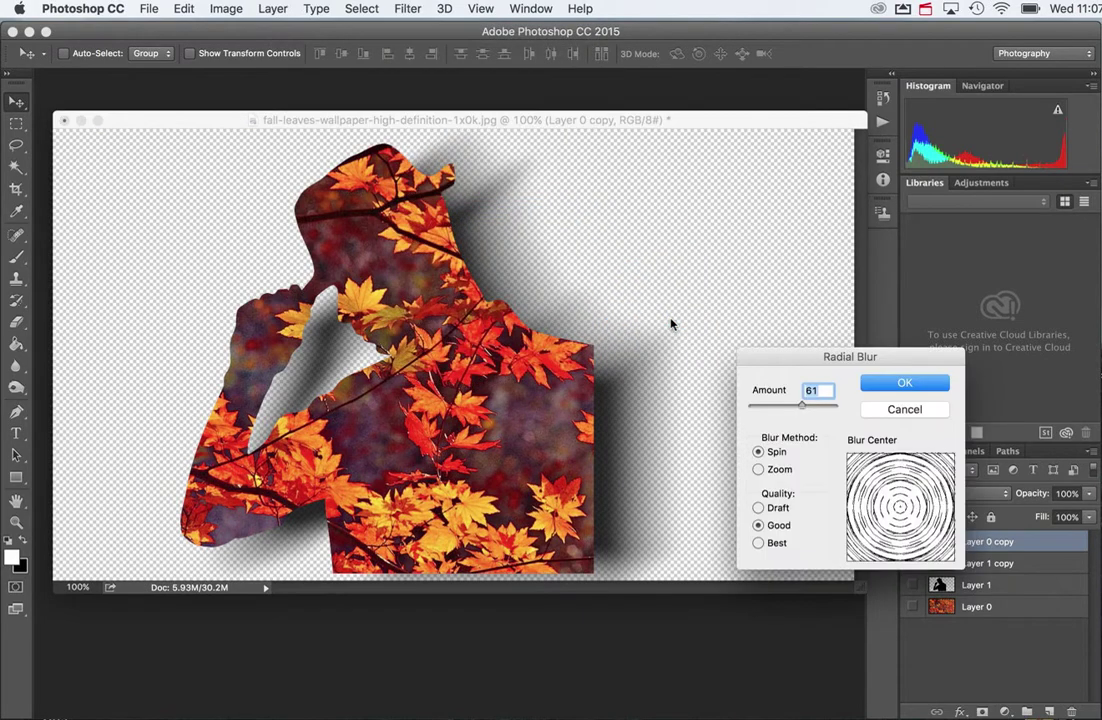
drag(801, 410, 758, 409)
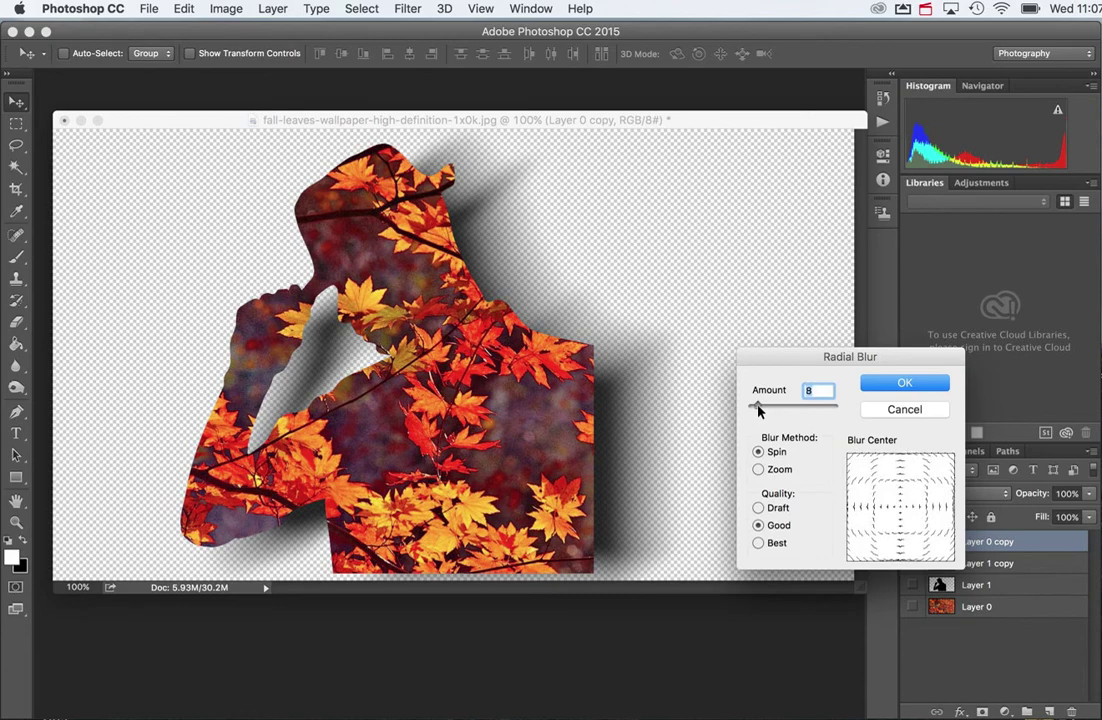
click(904, 382)
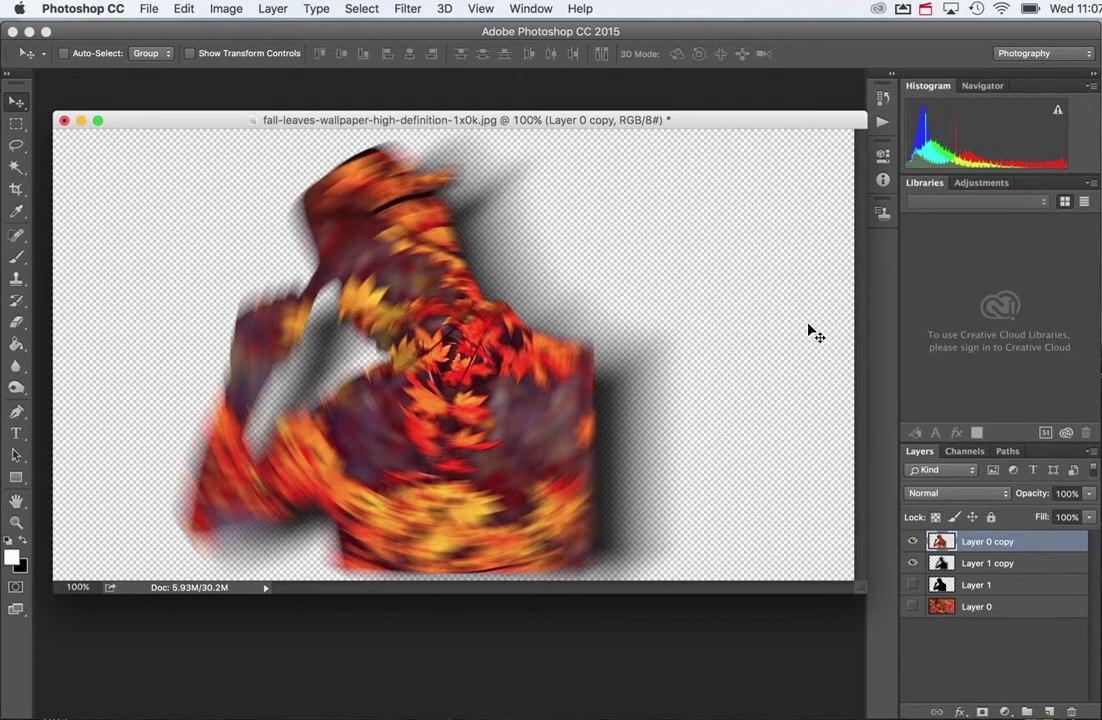
Step back through the history to undo the radial blur and the shadow's motion blurs, moves and opacity increase.
key(alt+super+z)
key(alt+super+z)
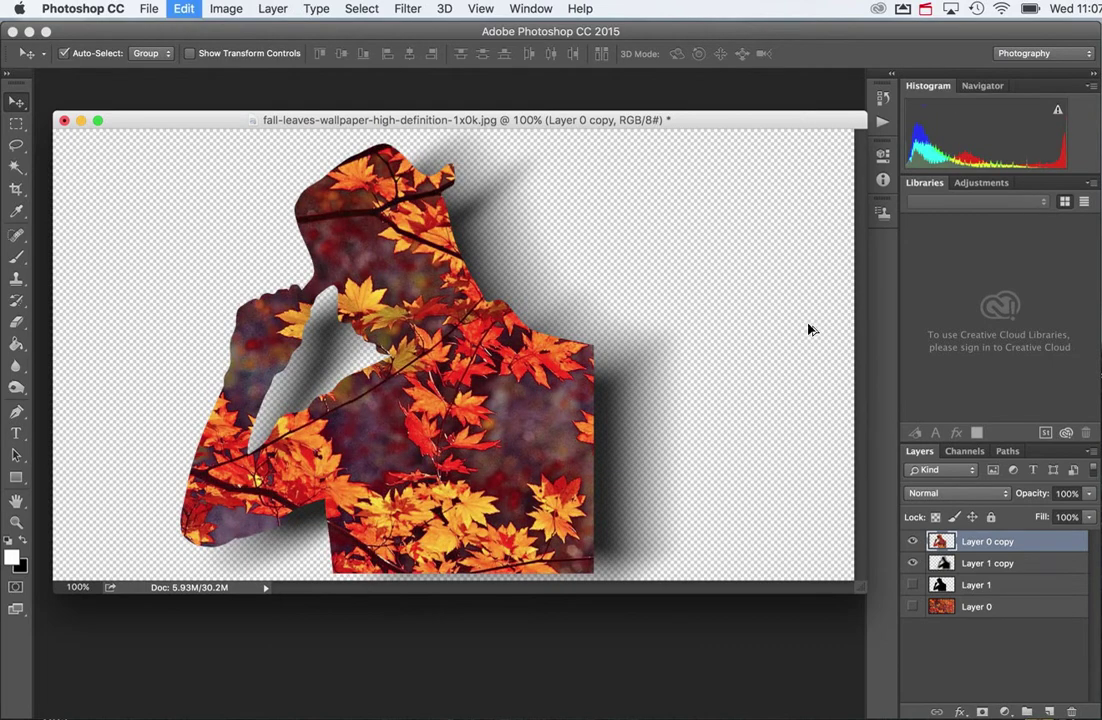
key(alt+super+z)
key(alt+super+z)
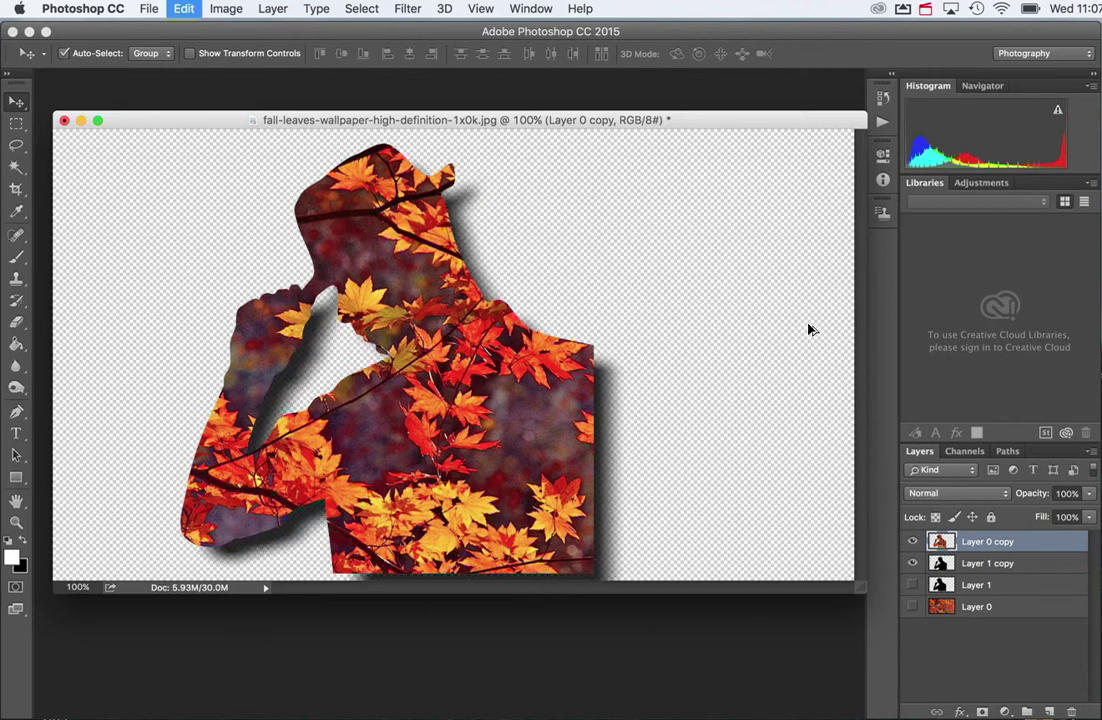
key(shift+super+z)
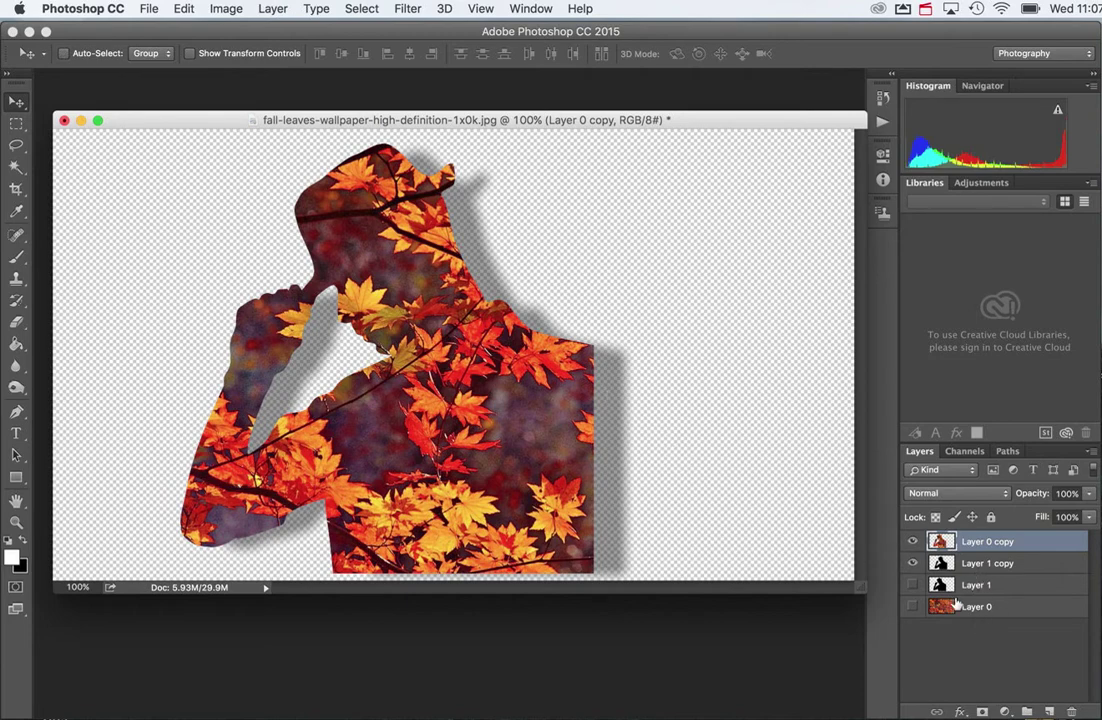
Show the full leaves photo on Layer 0 and set its opacity to 91%.
click(912, 607)
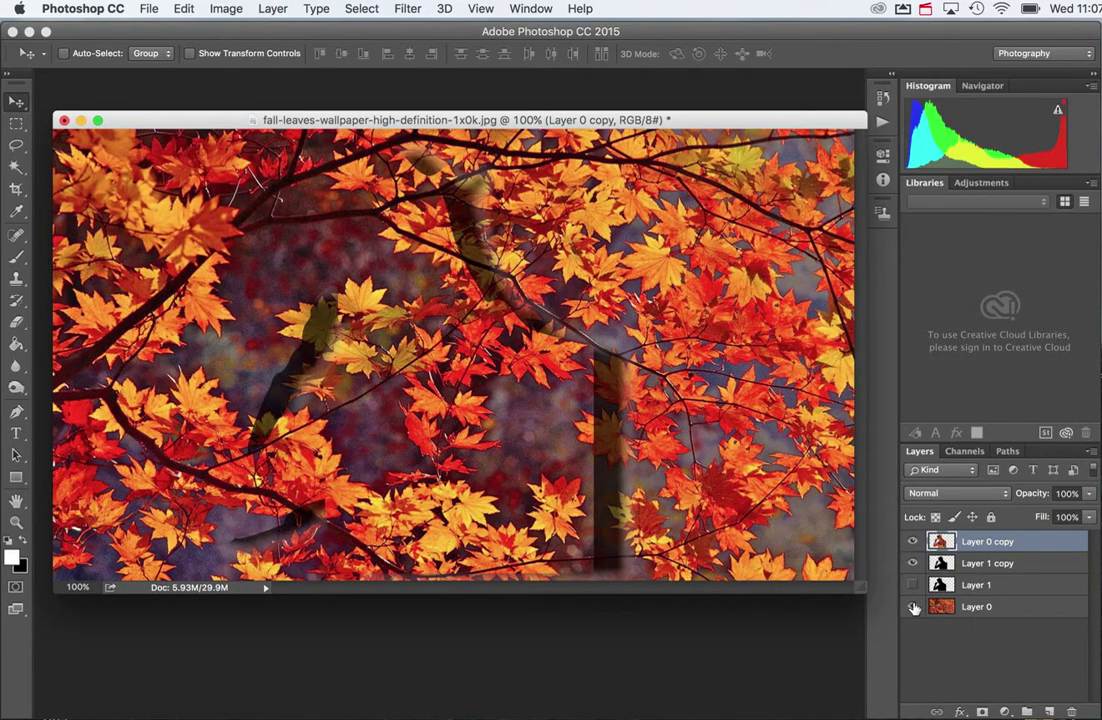
click(1016, 610)
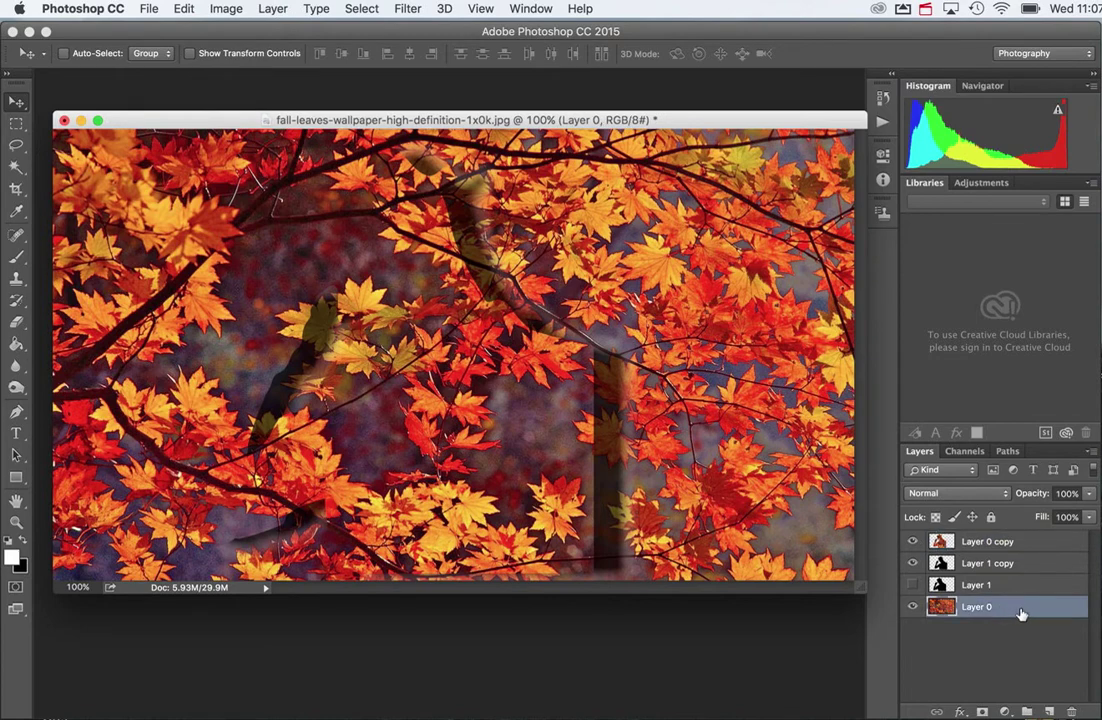
click(1090, 494)
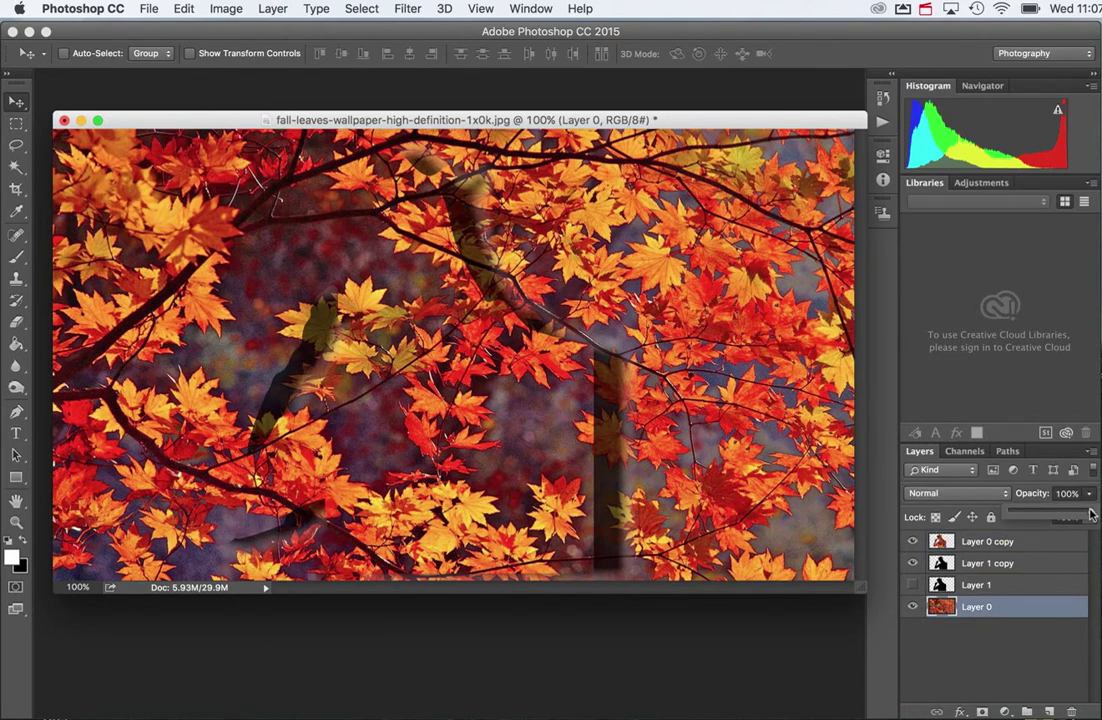
drag(1090, 514, 1066, 514)
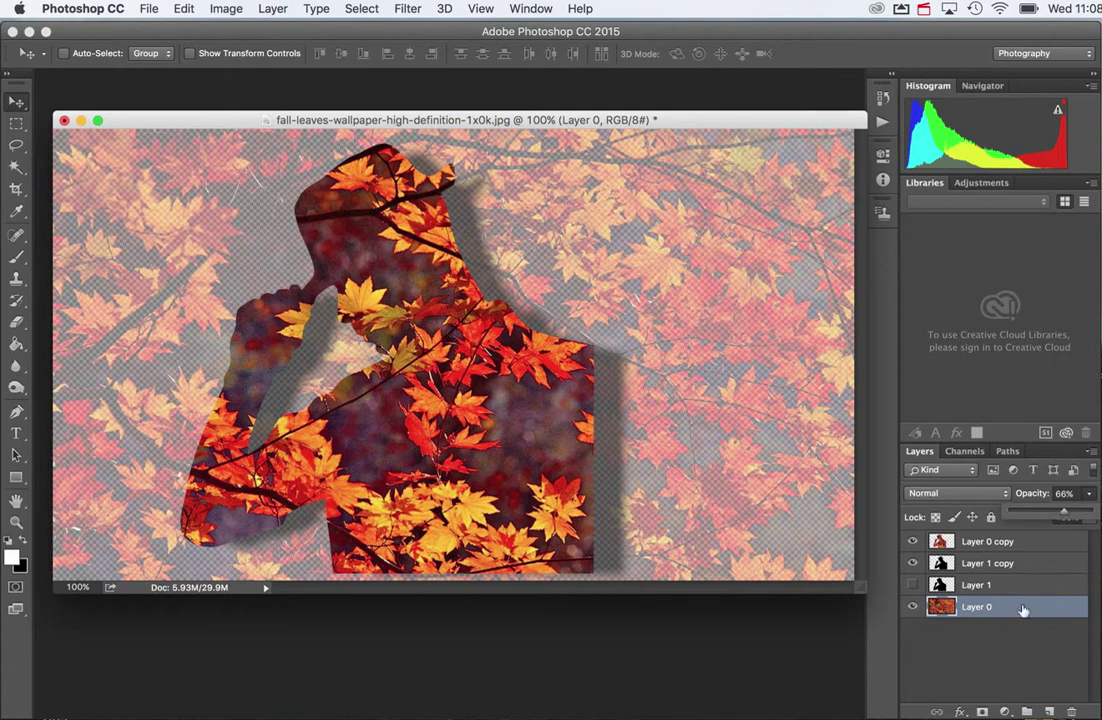
drag(1066, 516, 1086, 516)
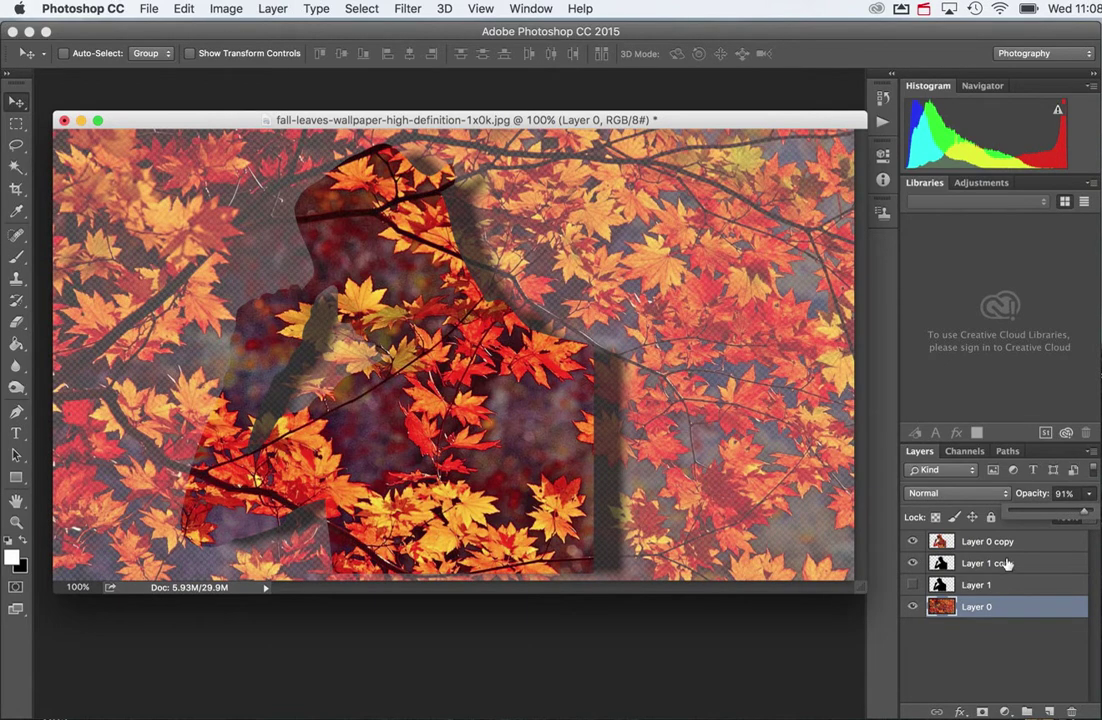
Set the opacity of Layer 1 copy to 84% and move the shadow closer to the leaf figure's edge.
click(1060, 563)
click(1089, 496)
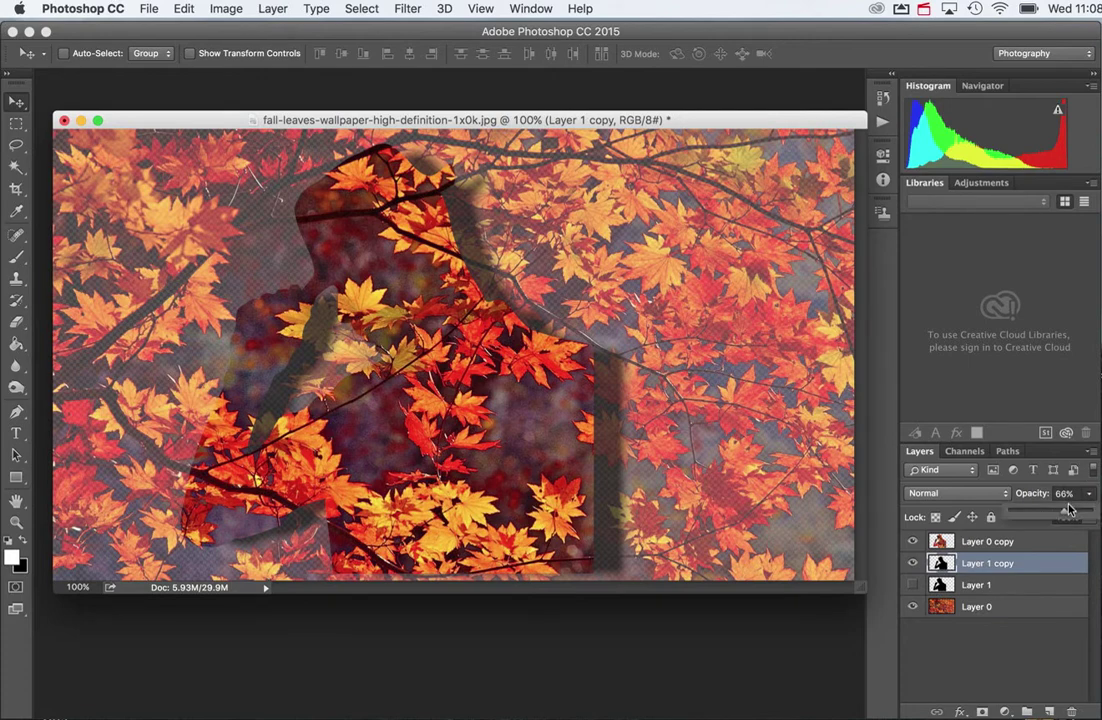
drag(1066, 516, 1079, 516)
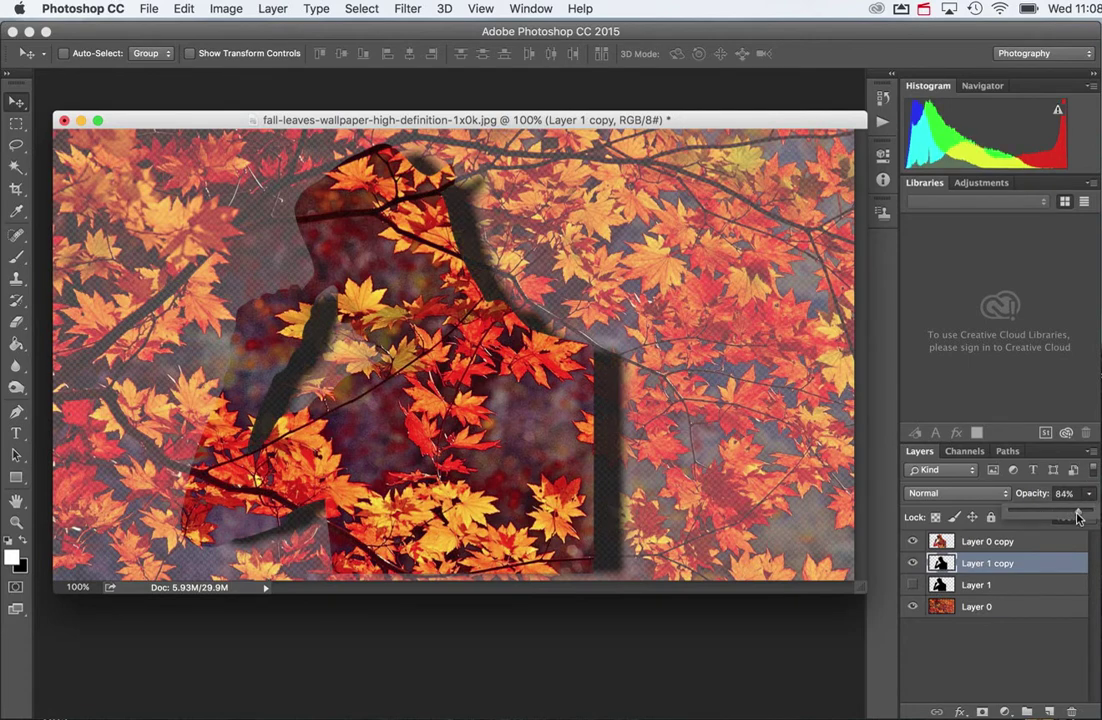
drag(660, 453, 637, 457)
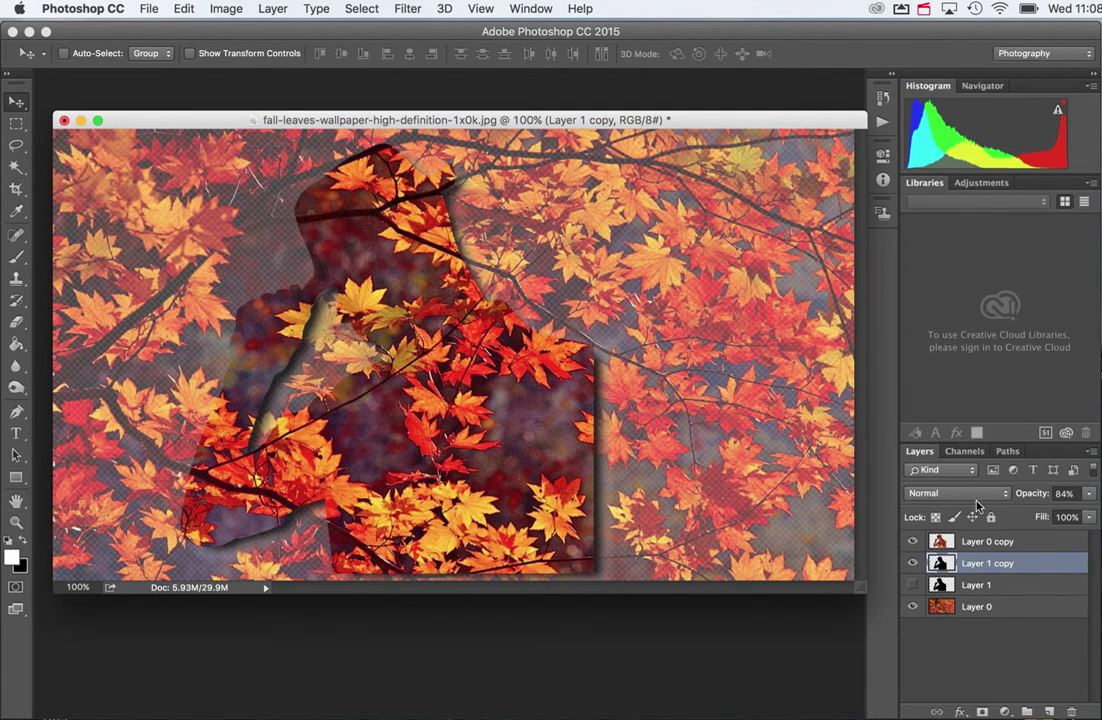
Shift the leaf figure on Layer 0 copy slightly so it lines up with its shadow.
click(1042, 545)
mouse_move(509, 430)
mouse_down()
mouse_move(524, 423)
mouse_move(515, 413)
mouse_move(625, 412)
mouse_move(514, 432)
mouse_up()
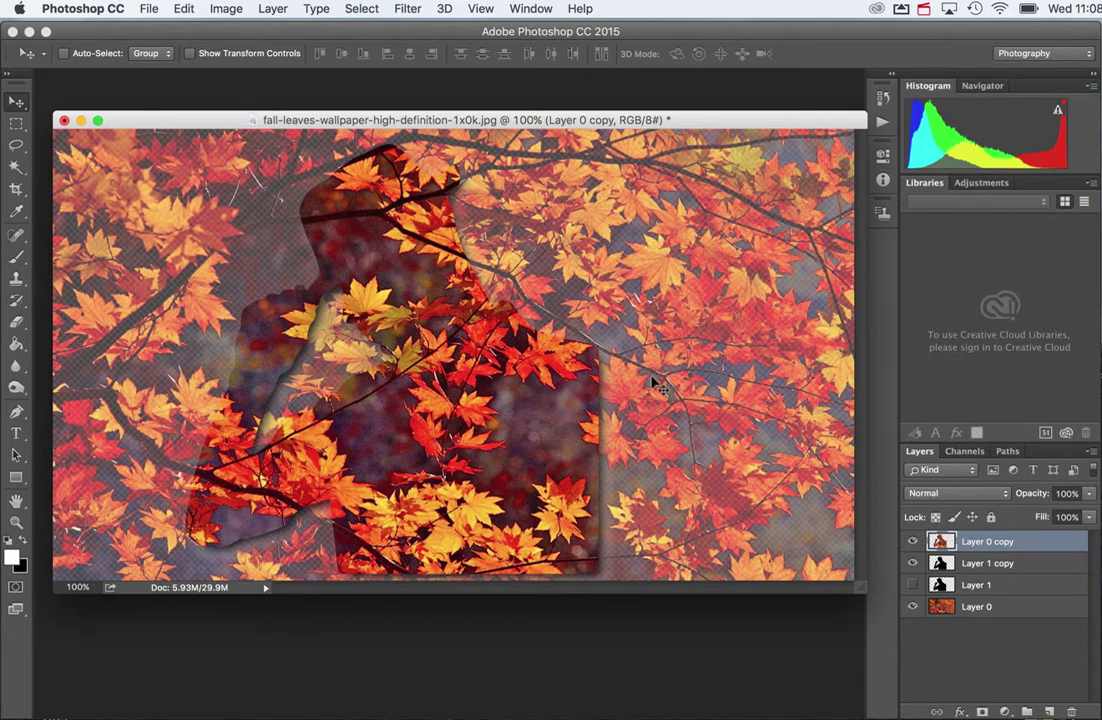
Try a 9 px black outside Stroke on Layer 0 copy.
click(960, 713)
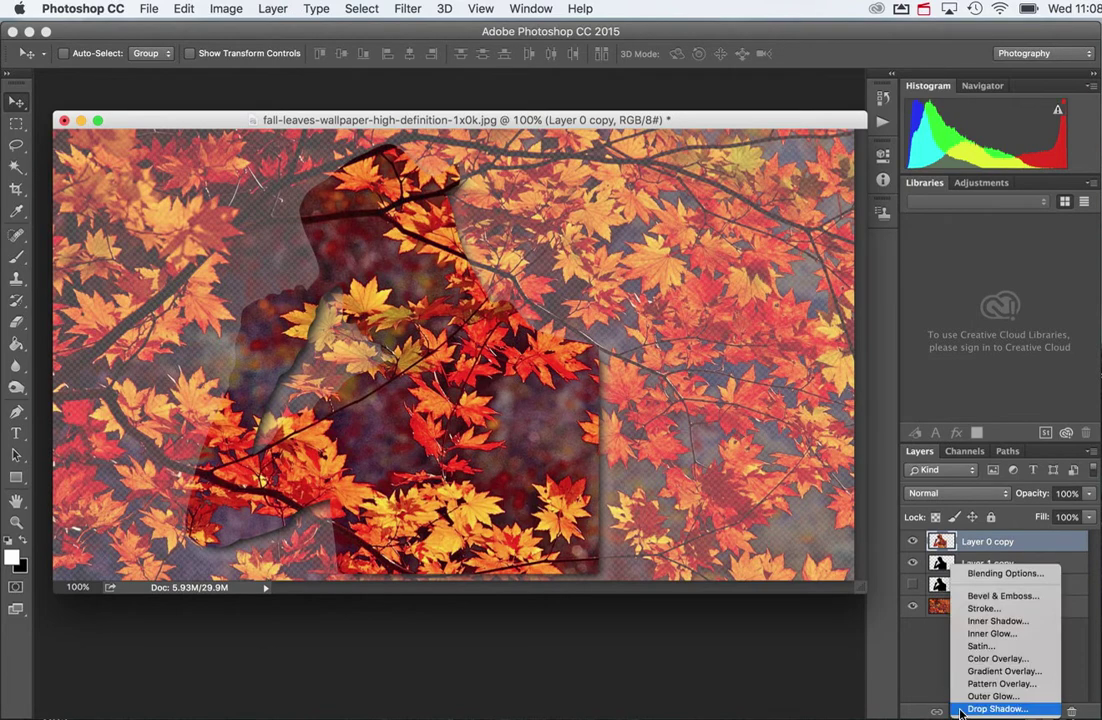
click(1015, 610)
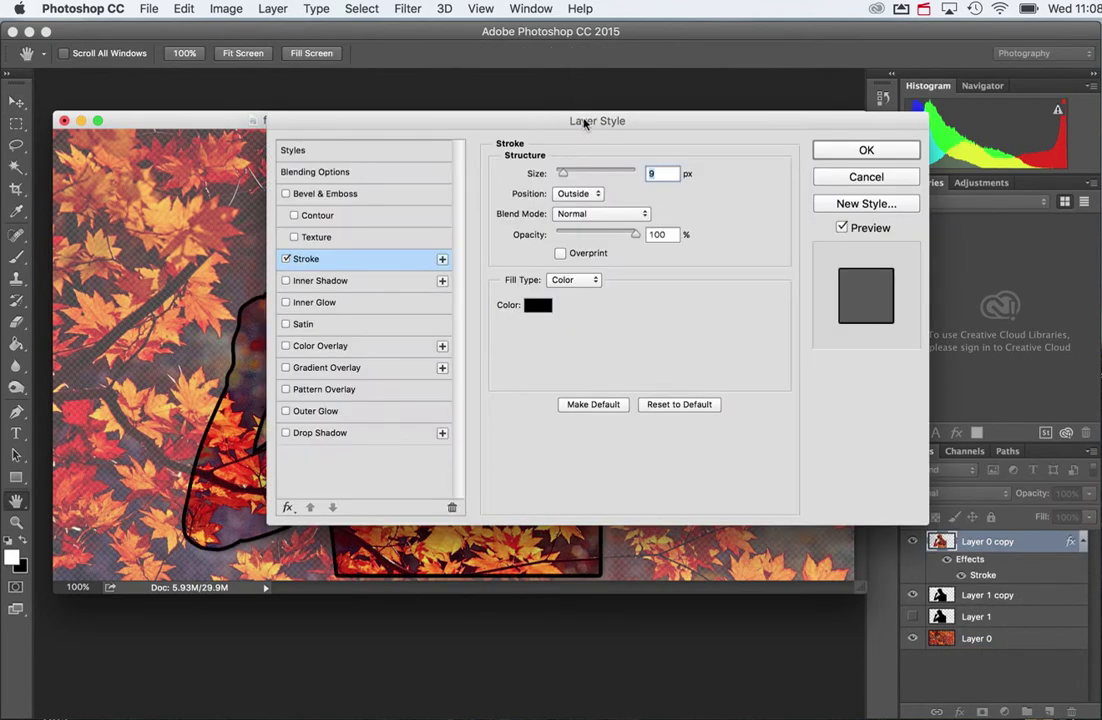
drag(585, 122, 936, 231)
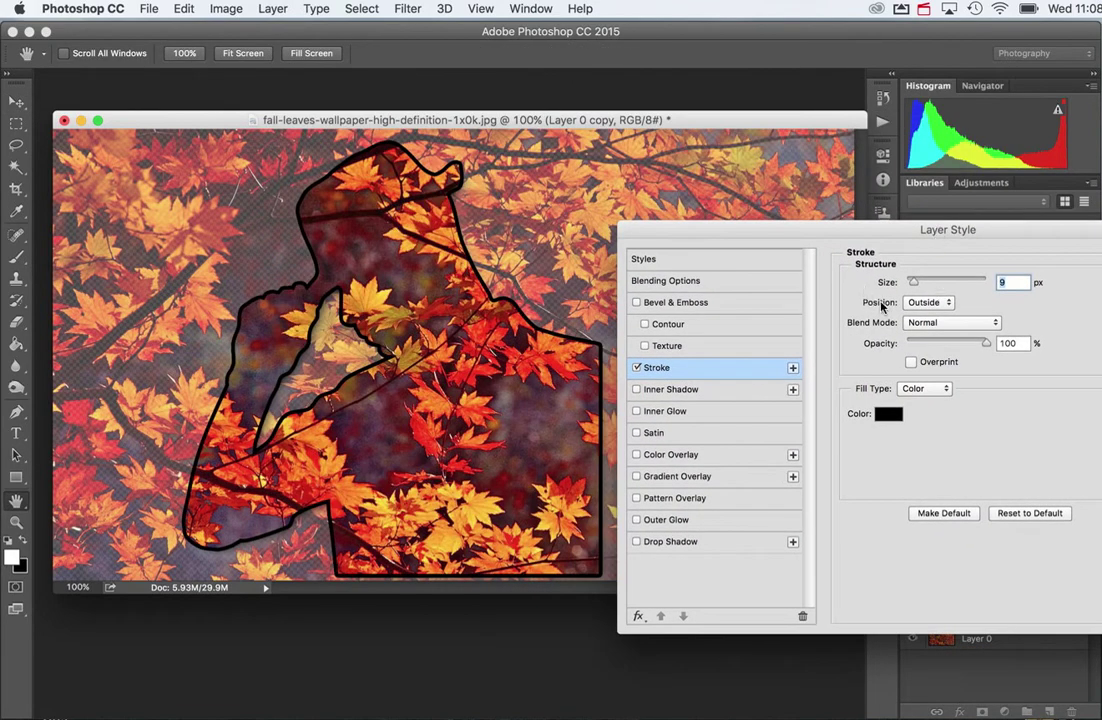
drag(922, 289, 913, 289)
click(637, 368)
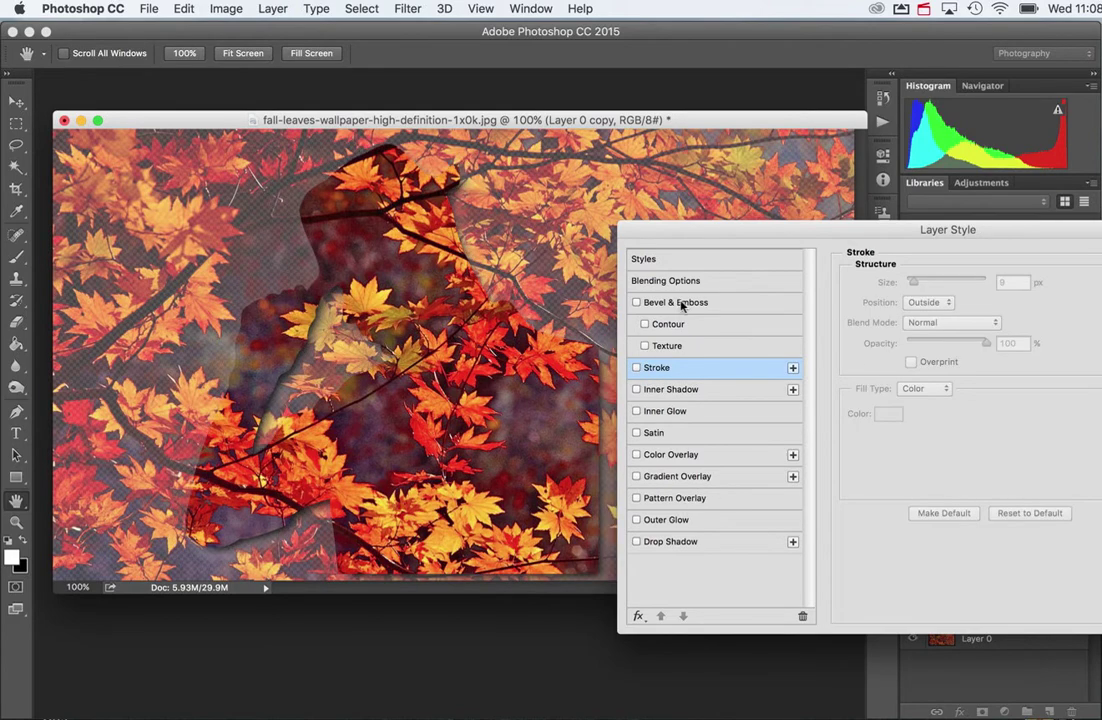
Add an Inner Bevel to the leaf figure with depth 365% and size 24 px.
click(681, 302)
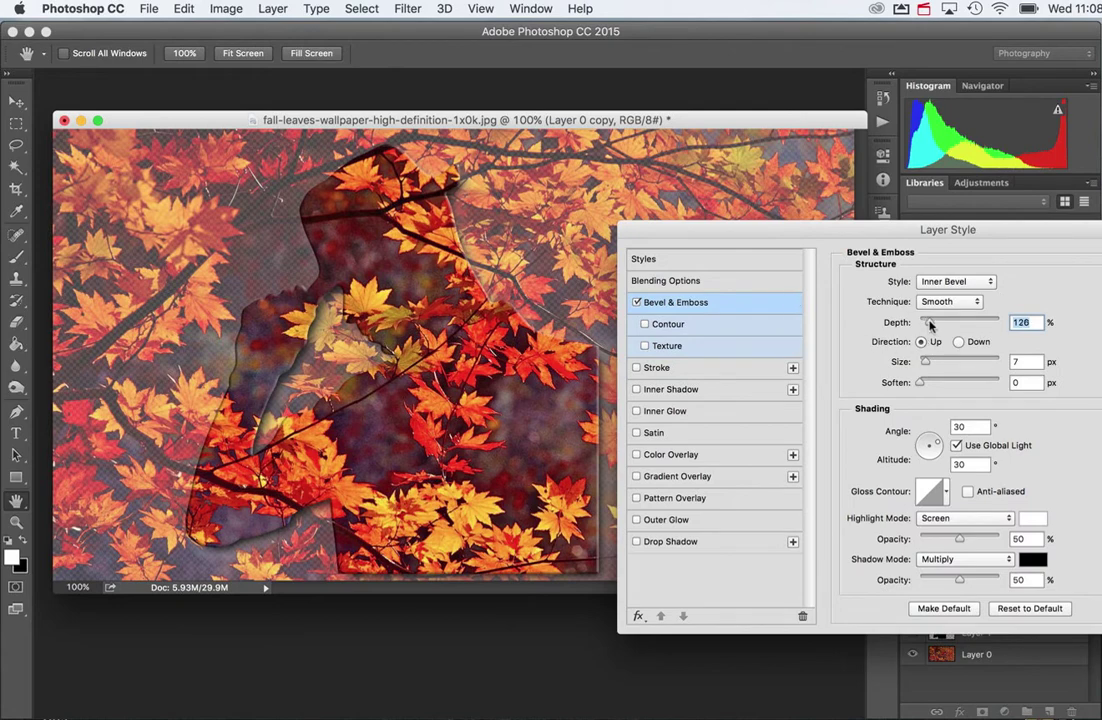
drag(930, 325, 948, 323)
mouse_move(930, 365)
mouse_down()
mouse_move(944, 365)
mouse_move(931, 366)
mouse_up()
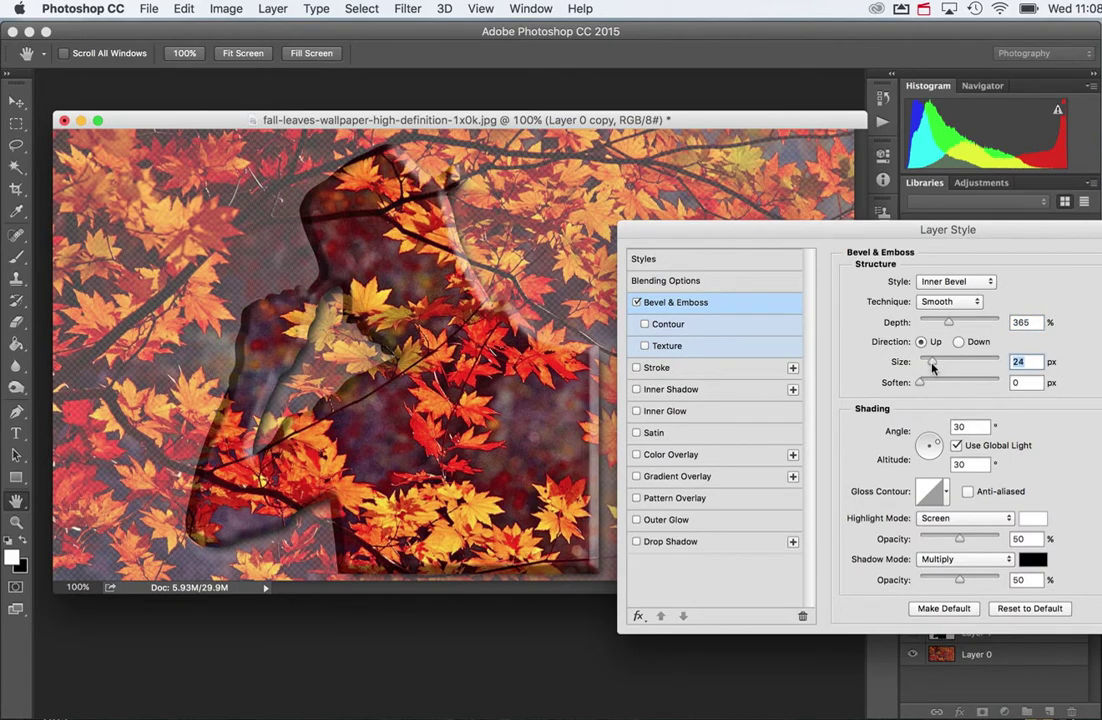
Add a Drop Shadow to the leaf figure with a distance of 20 px and apply the layer styles.
drag(933, 235, 897, 182)
click(676, 498)
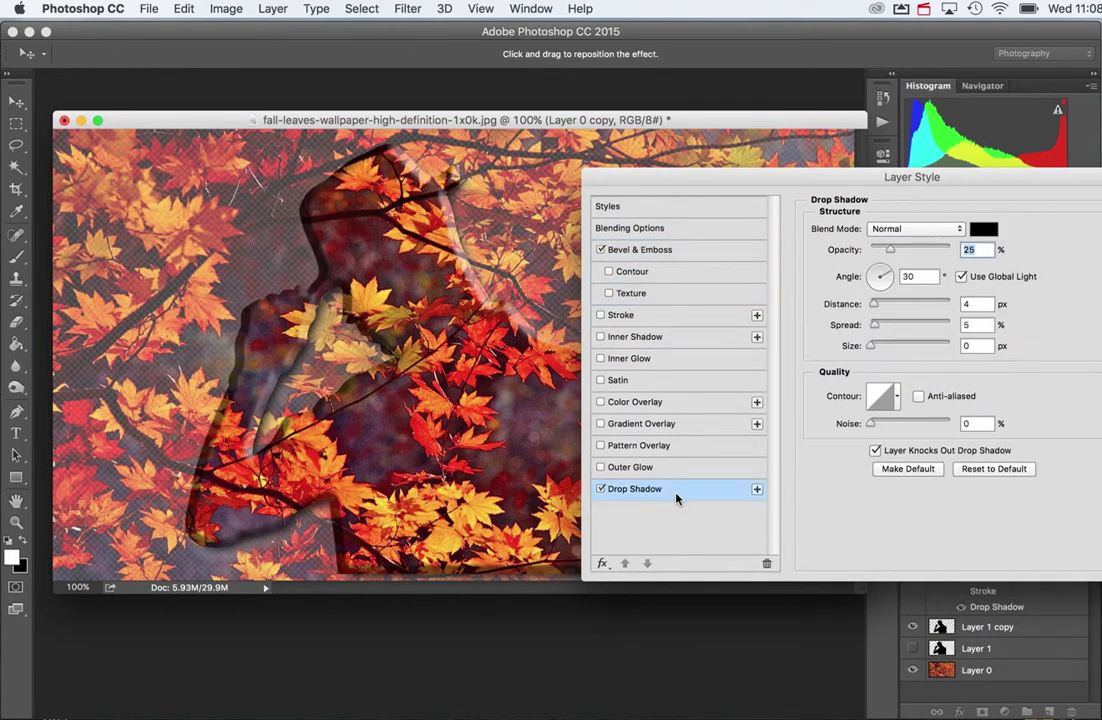
drag(876, 310, 887, 309)
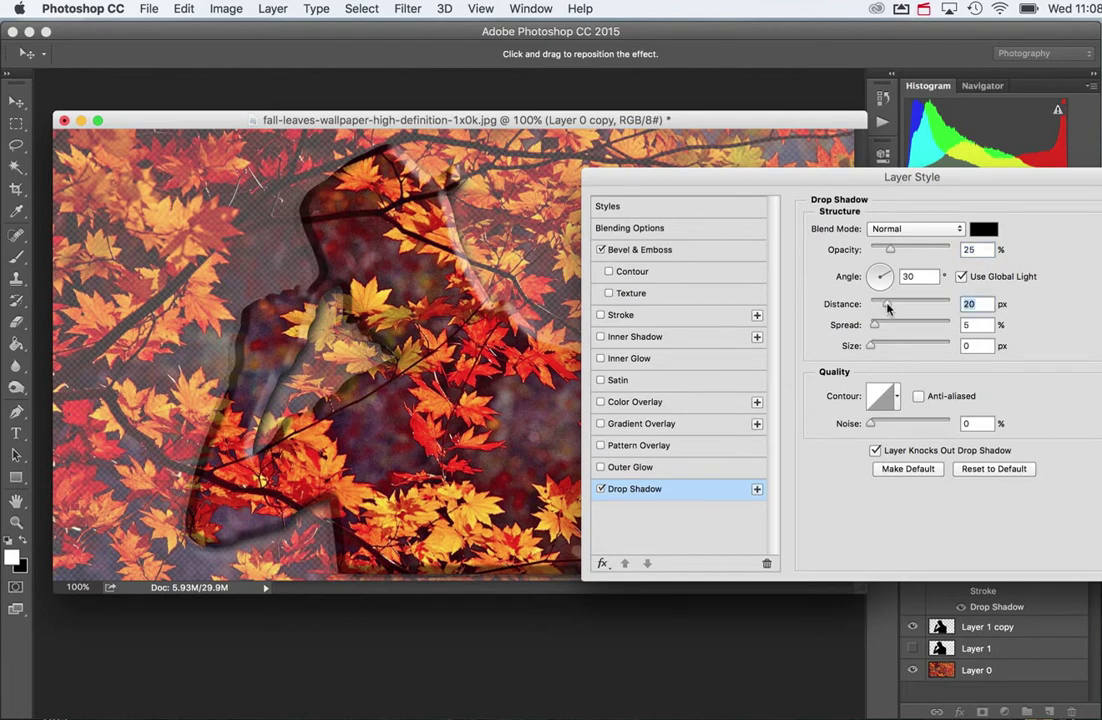
key(Return)
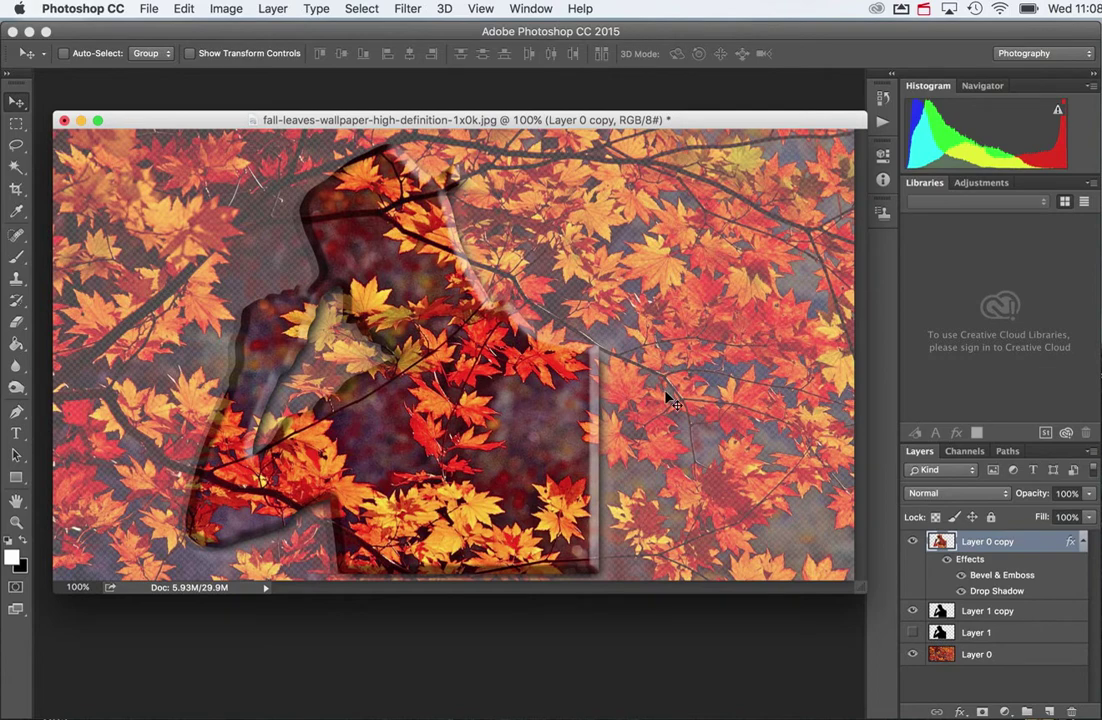
Close the leaf figure composite without saving it.
click(63, 121)
click(540, 272)
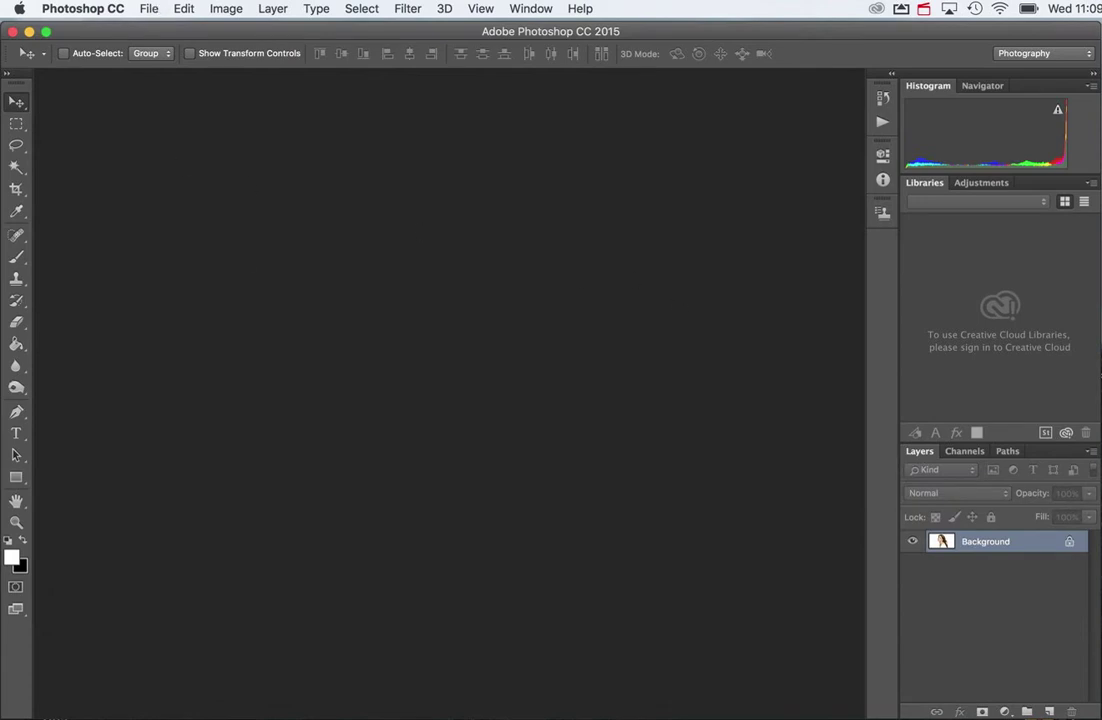
Open fall-leaves-wallpaper-high-definition-1x0k.jpg and Sandra Bullock Side Pose In White Top N White Background.jpg from the Desktop.
click(145, 8)
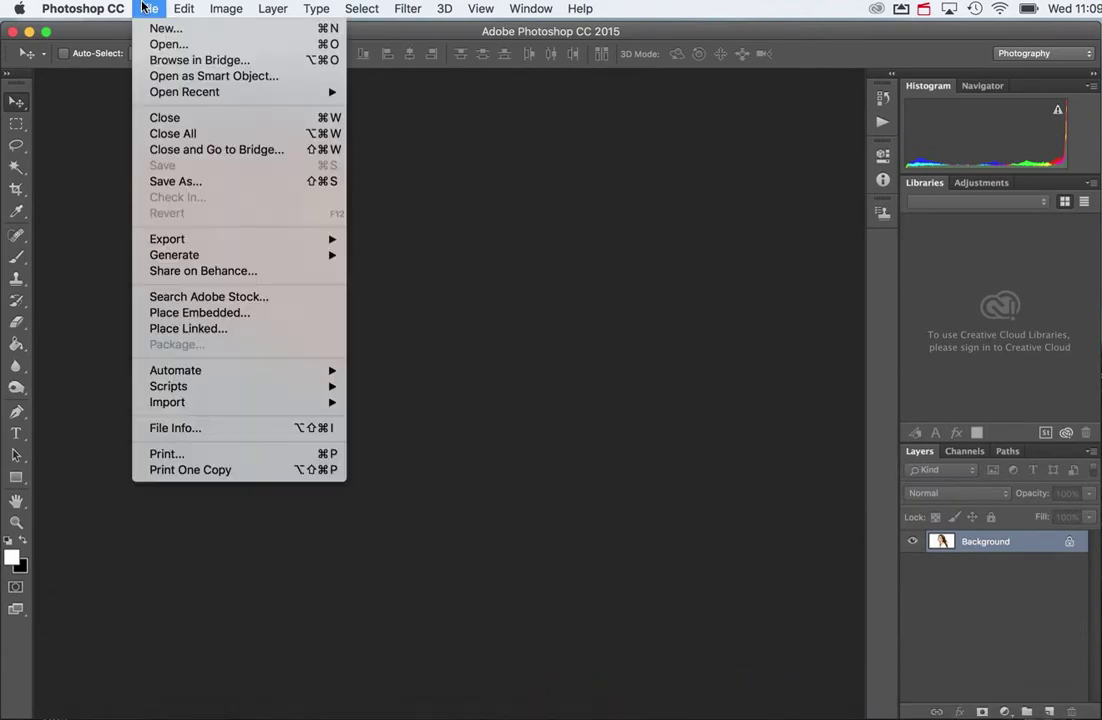
click(170, 44)
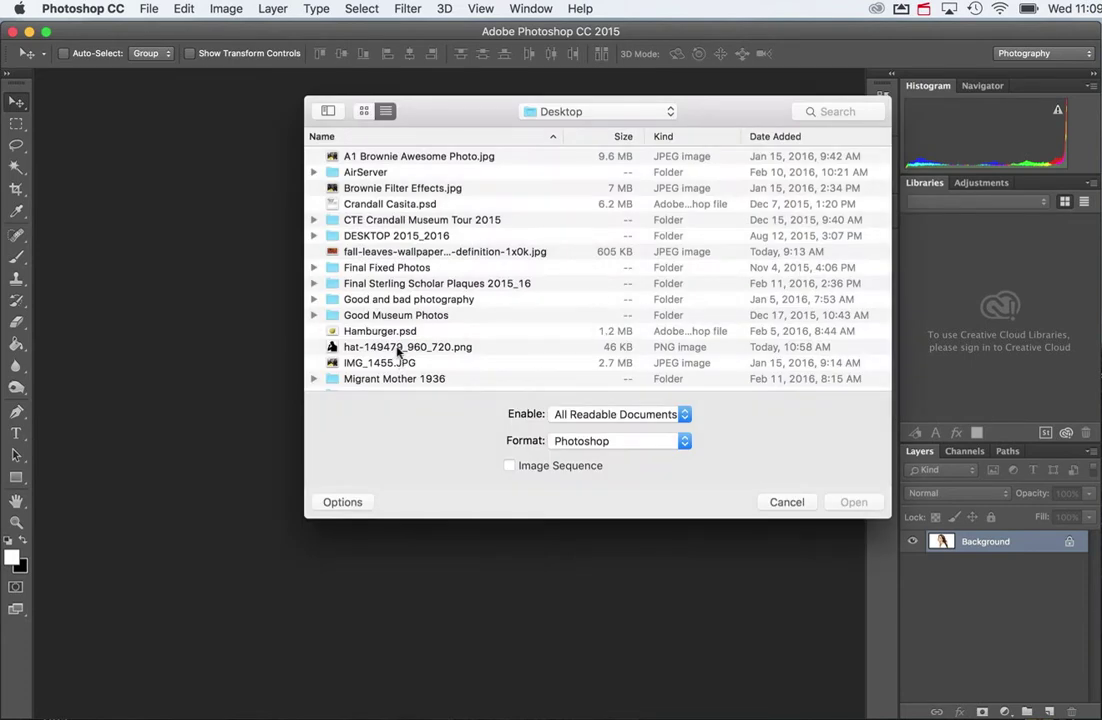
scroll(398, 305, down, 1)
click(420, 251)
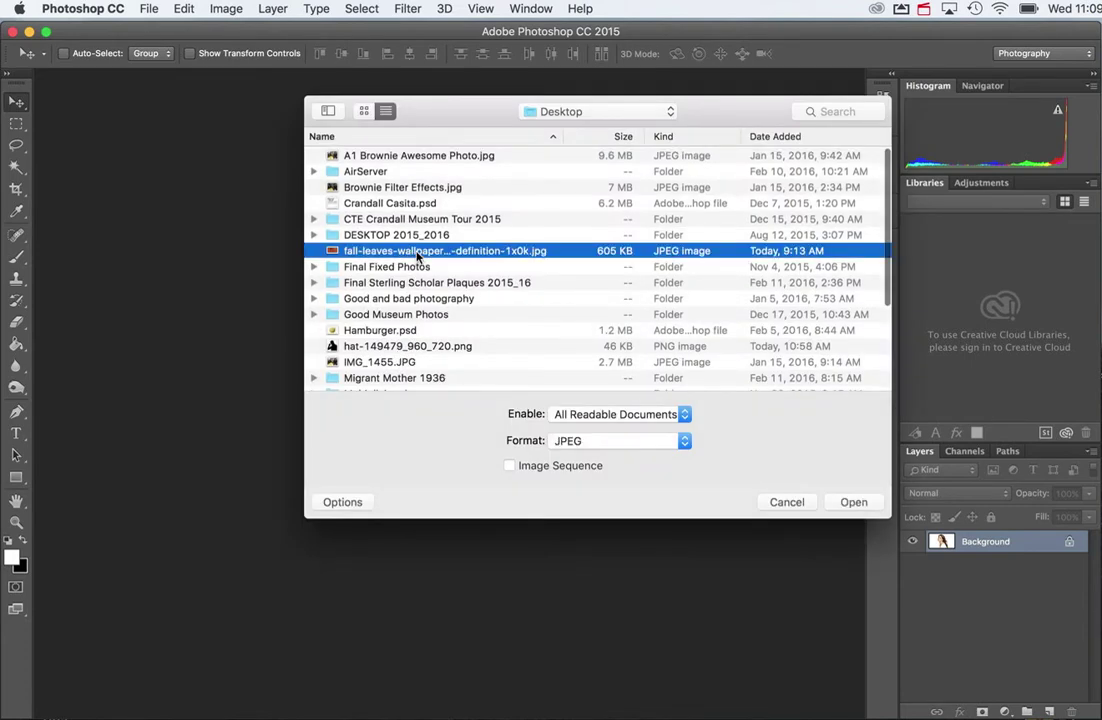
scroll(627, 371, down, 5)
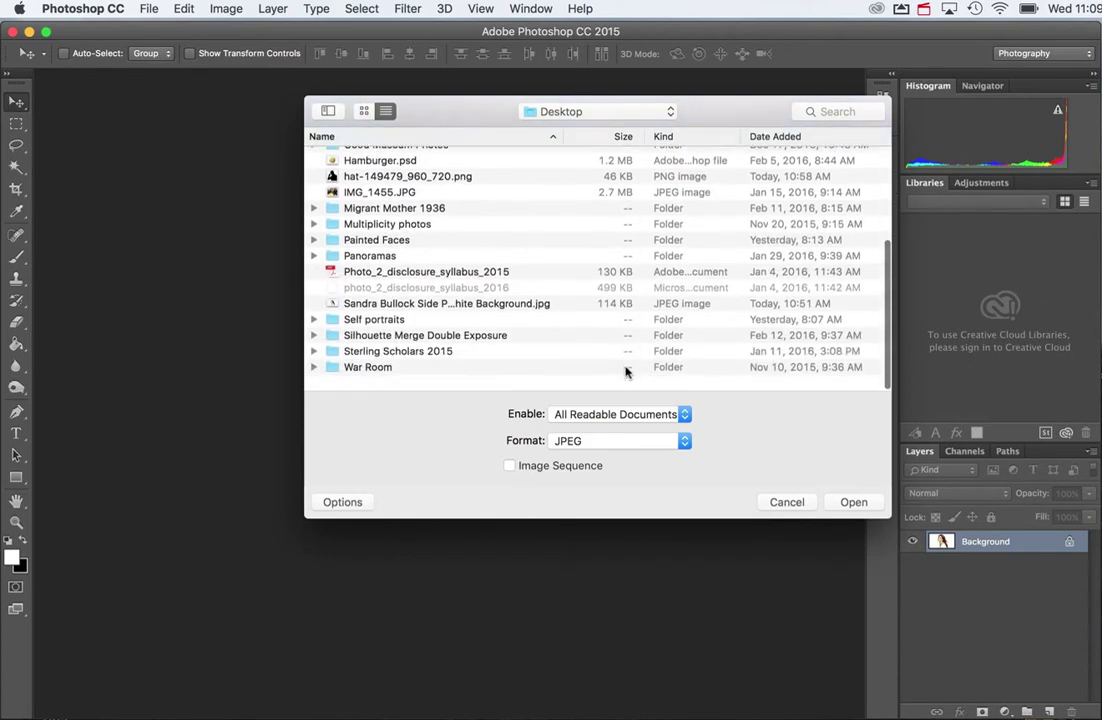
click(853, 502)
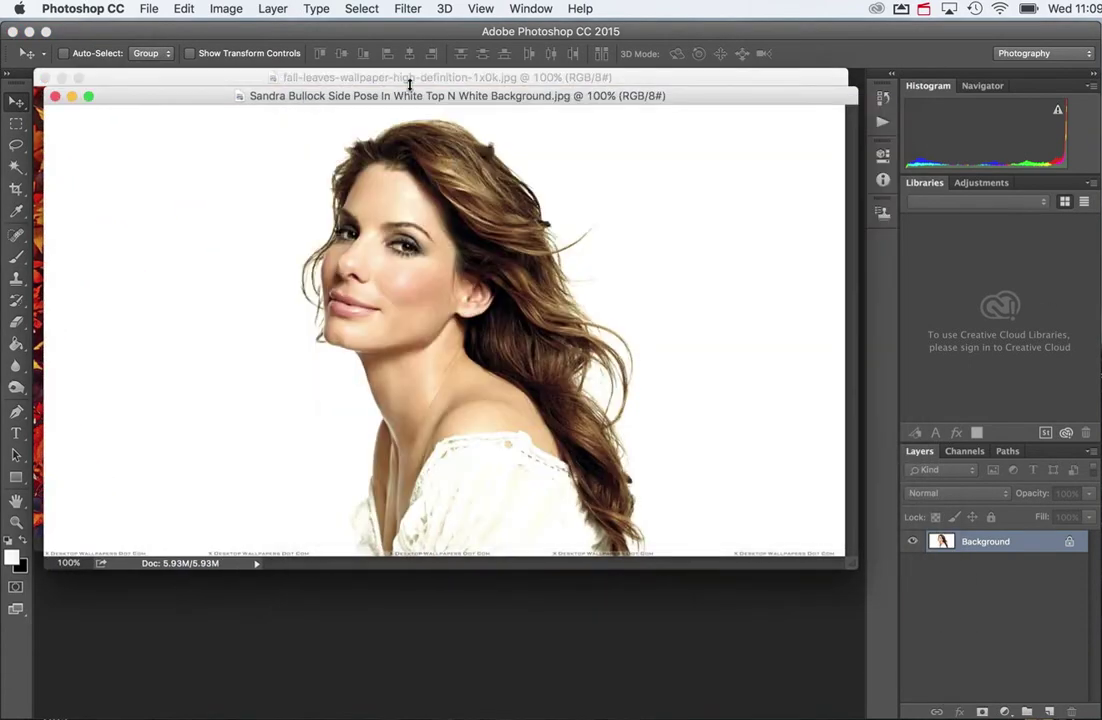
Copy the portrait into the fall leaves document as a layer and scale it to 101.30% by 103.43%, positioned to cover the canvas.
drag(413, 96, 492, 214)
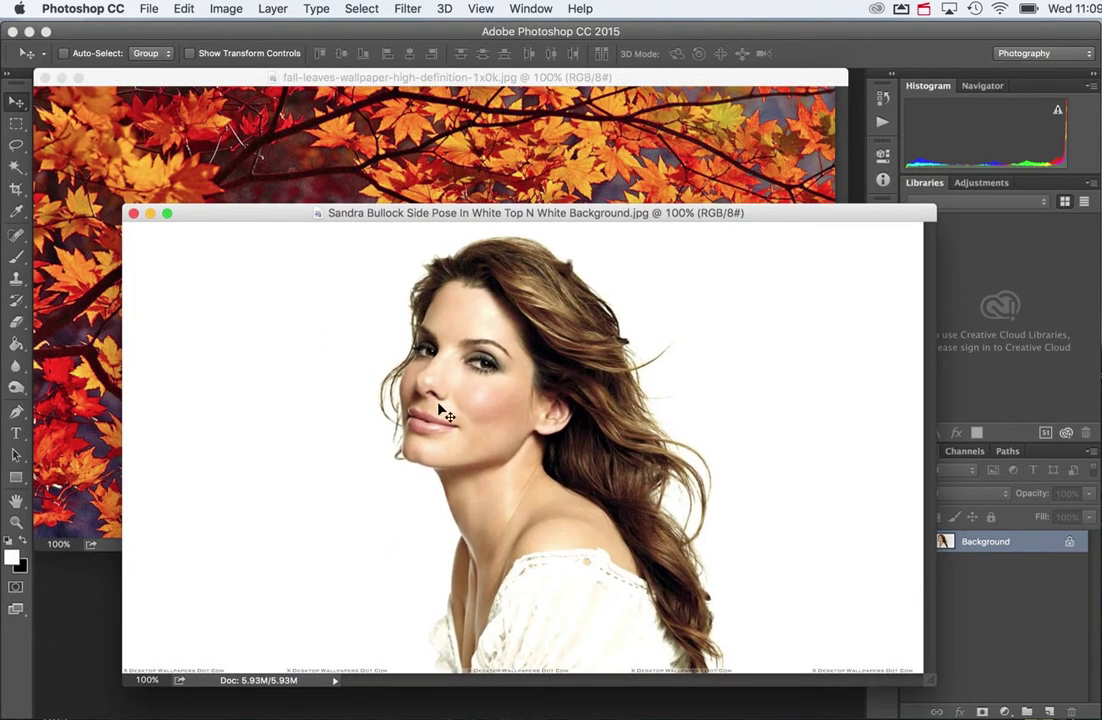
drag(376, 345, 357, 293)
key(super+t)
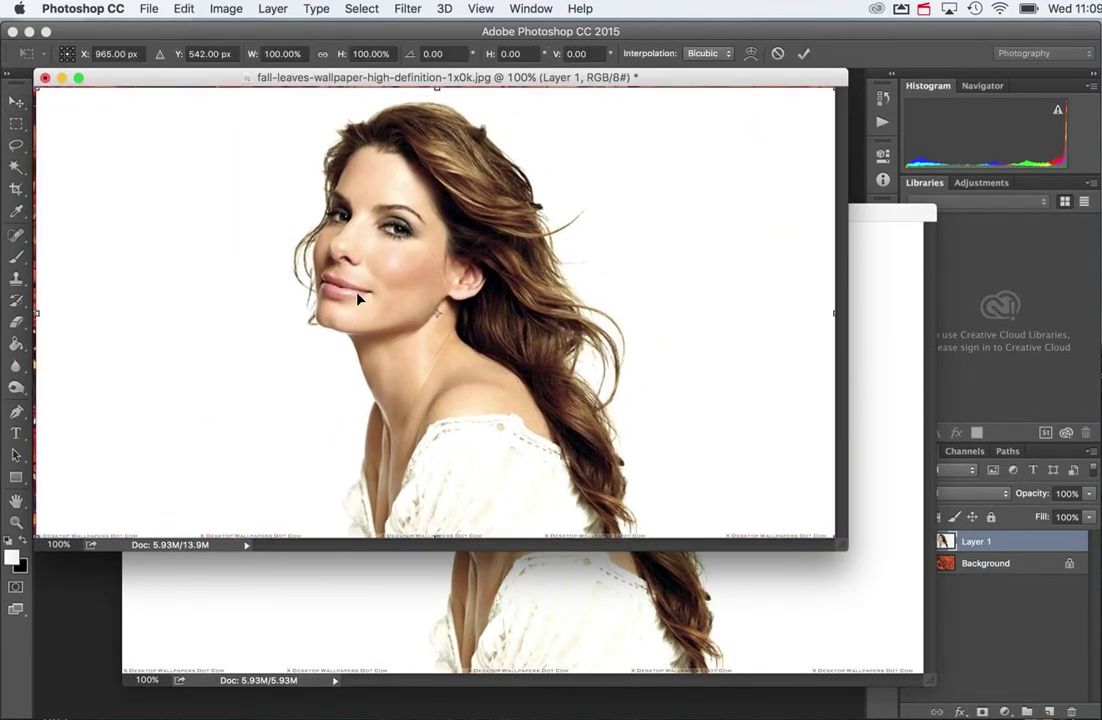
drag(829, 91, 840, 88)
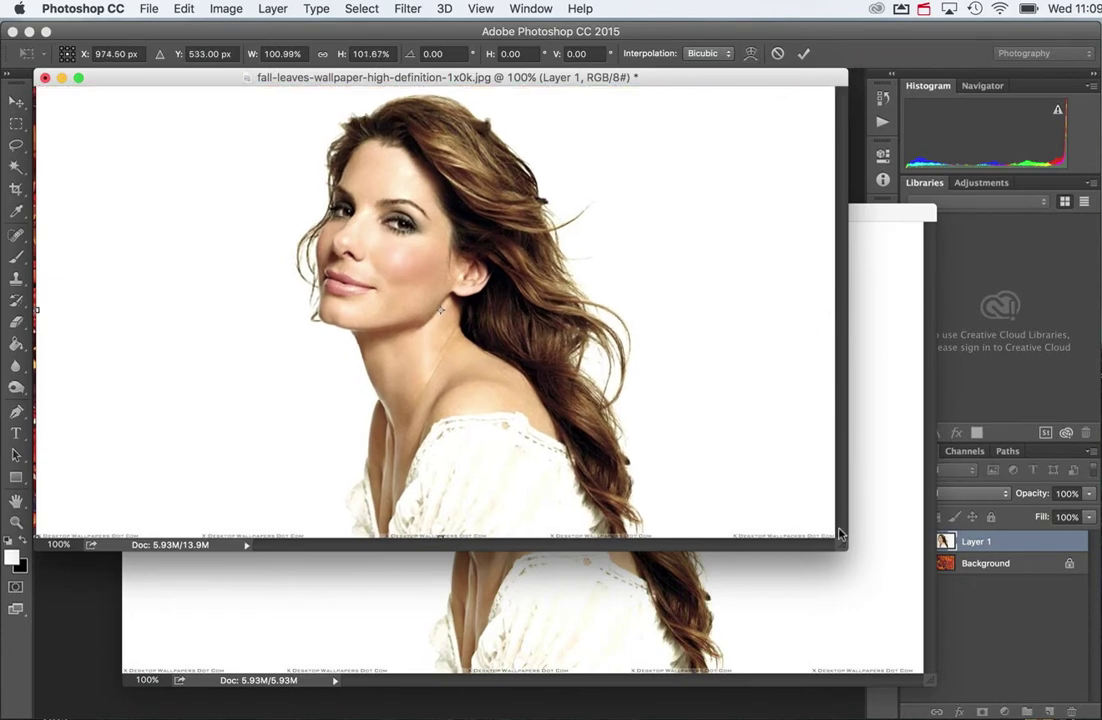
key(super+0)
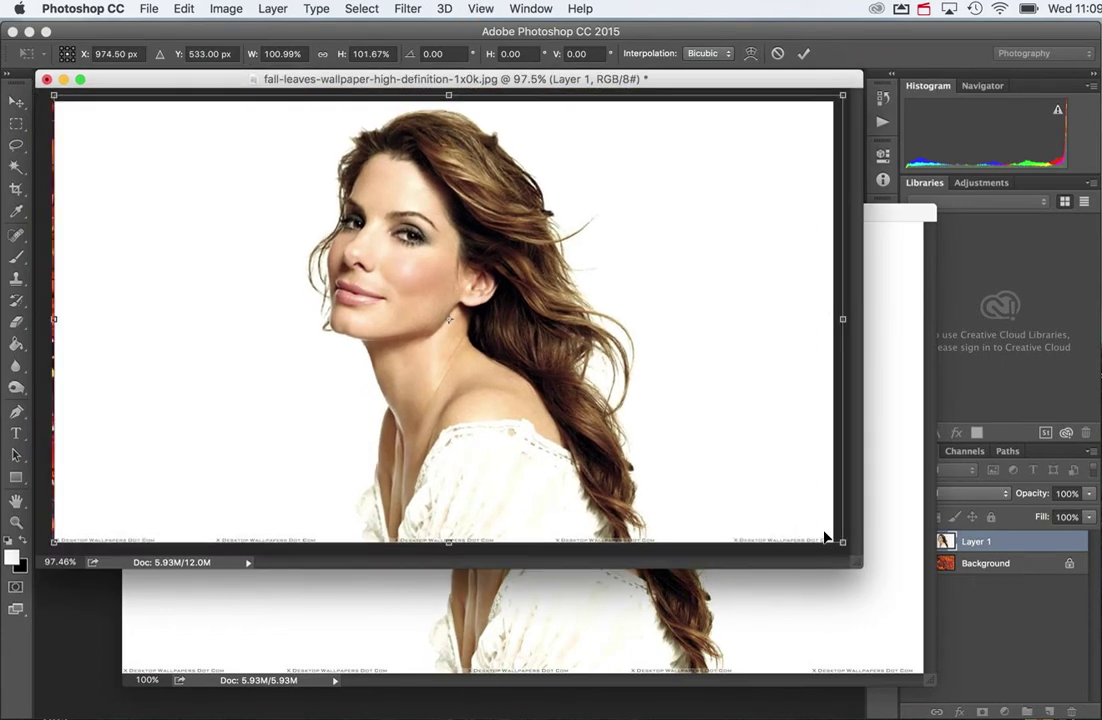
drag(838, 539, 845, 549)
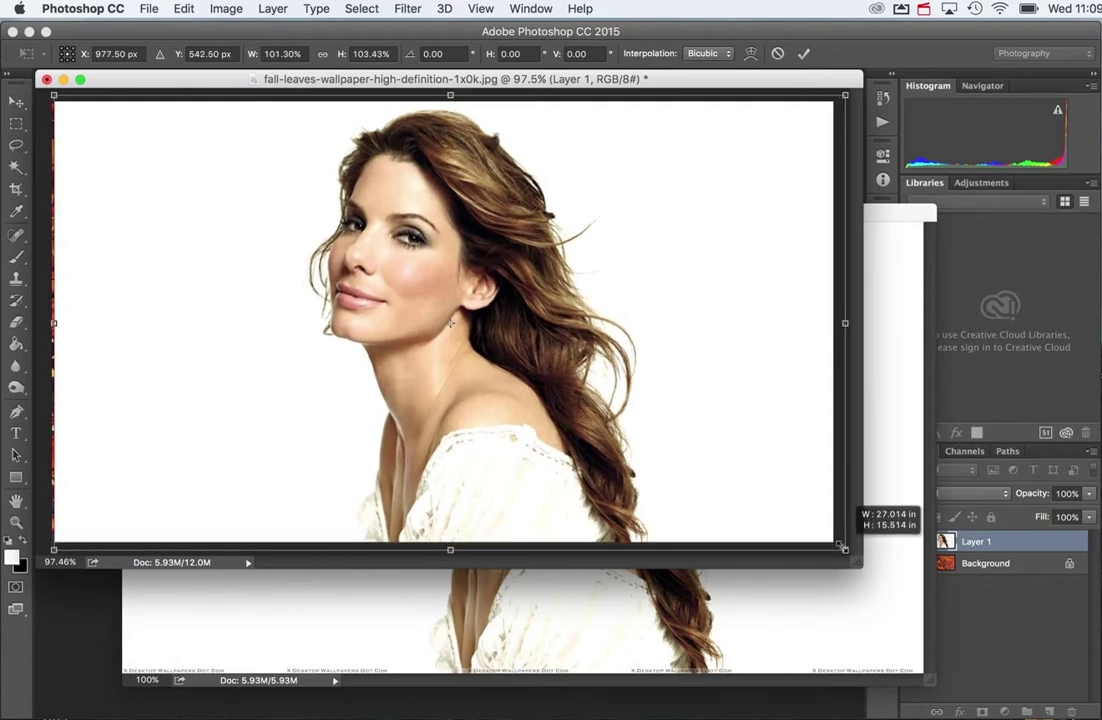
click(802, 53)
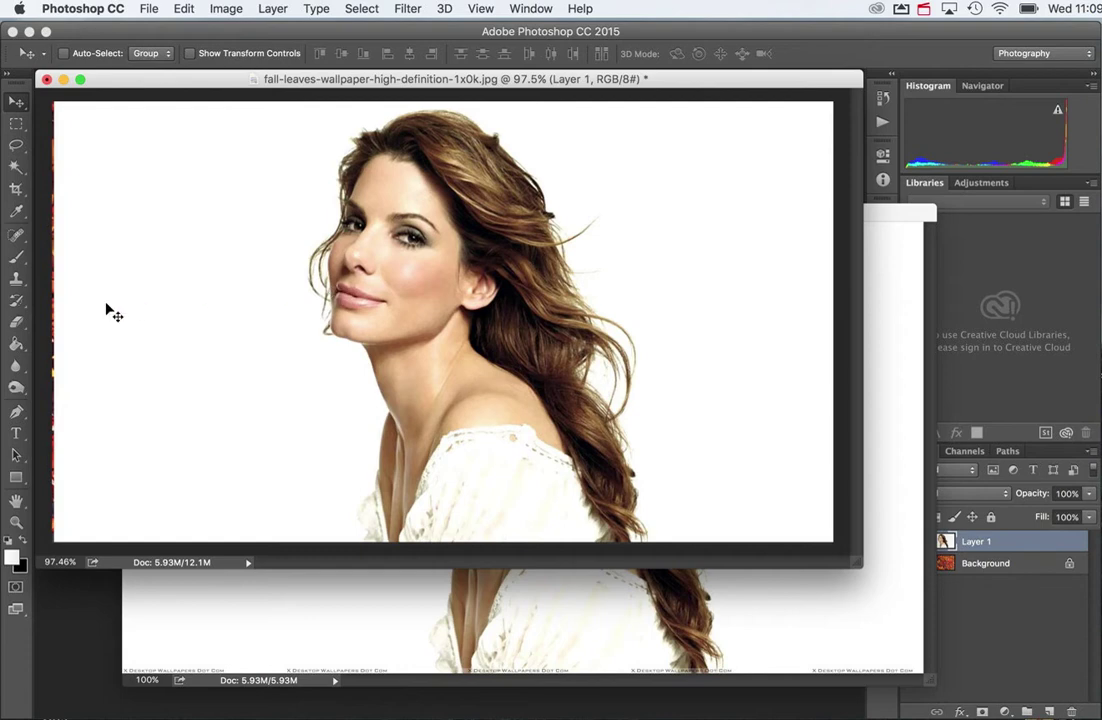
drag(130, 308, 125, 314)
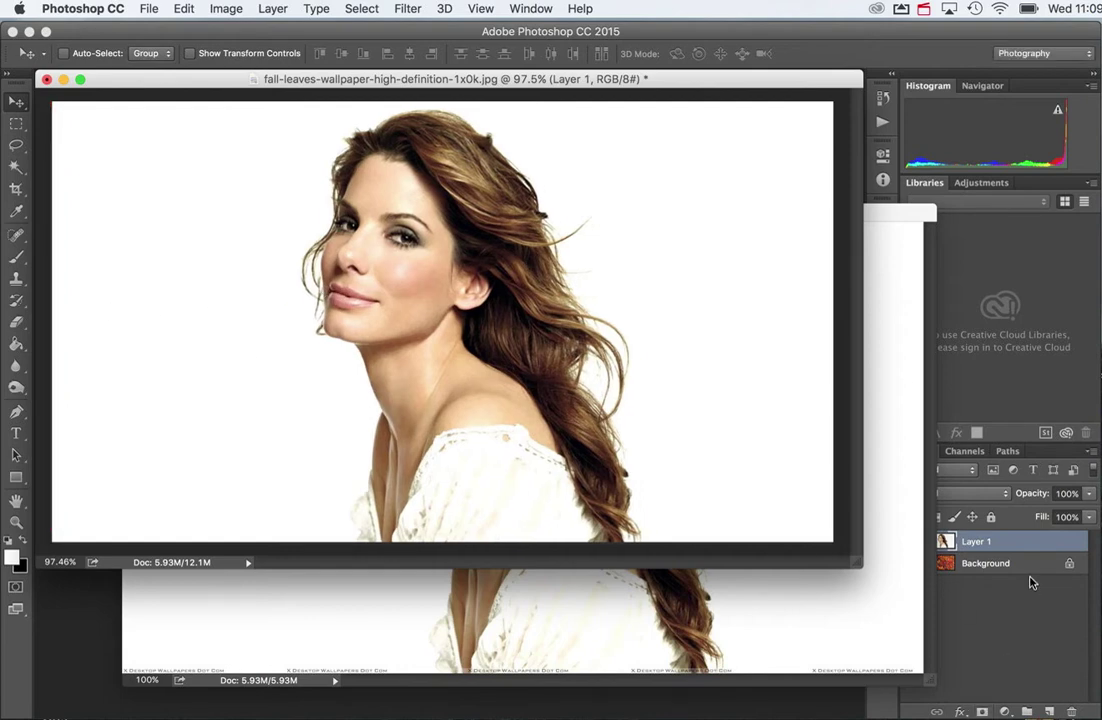
Close the original Sandra Bullock portrait document.
click(899, 226)
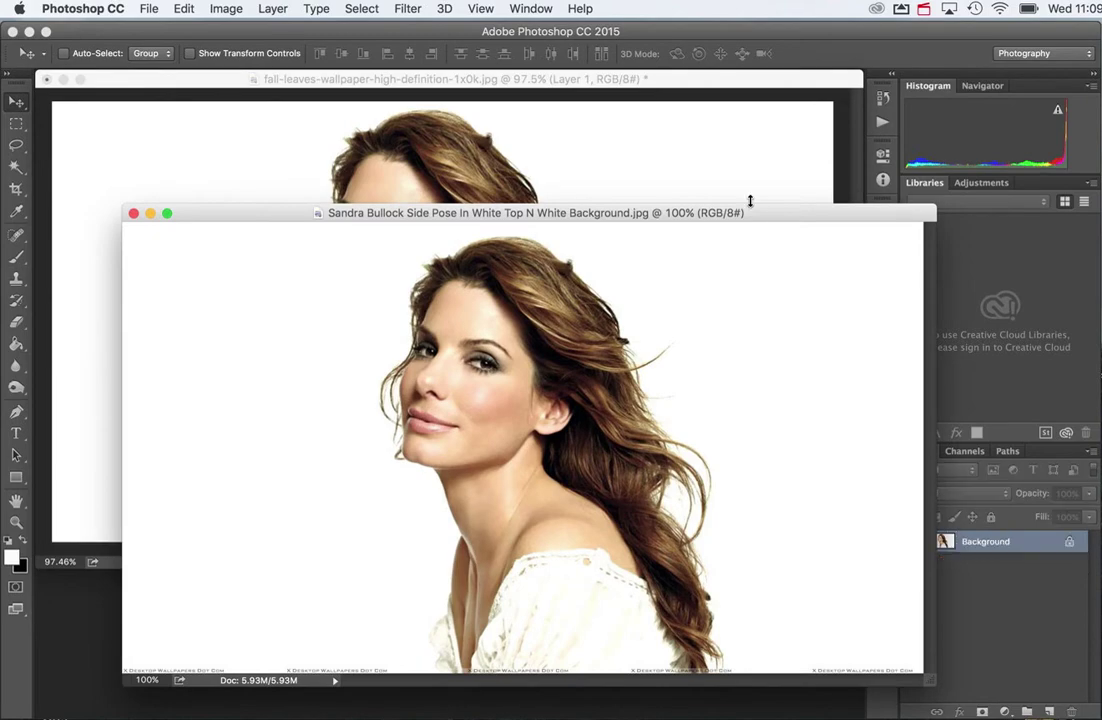
click(134, 214)
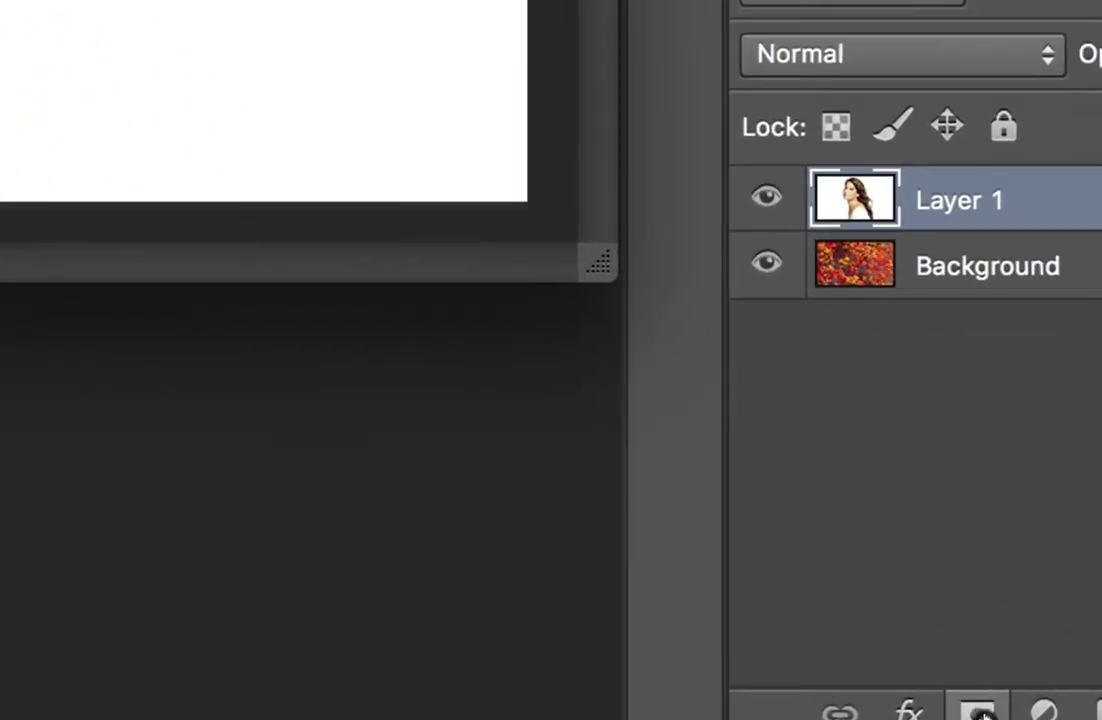
Add a layer mask to Layer 1 and ready the Brush tool with black as the foreground color.
click(980, 712)
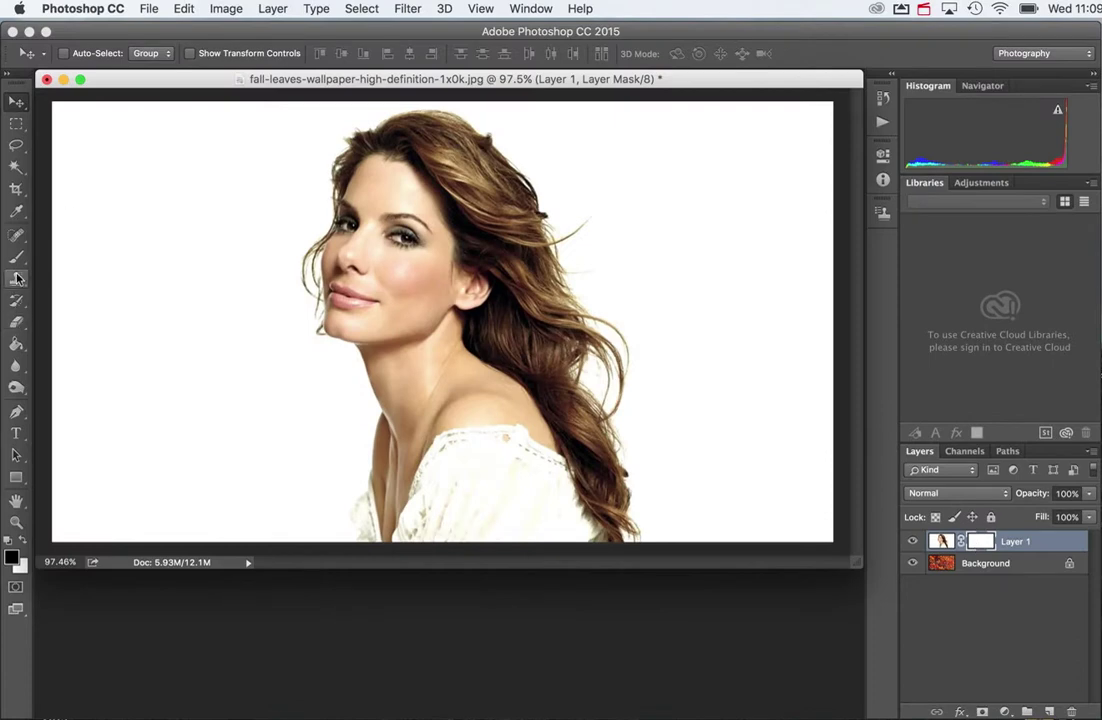
click(16, 261)
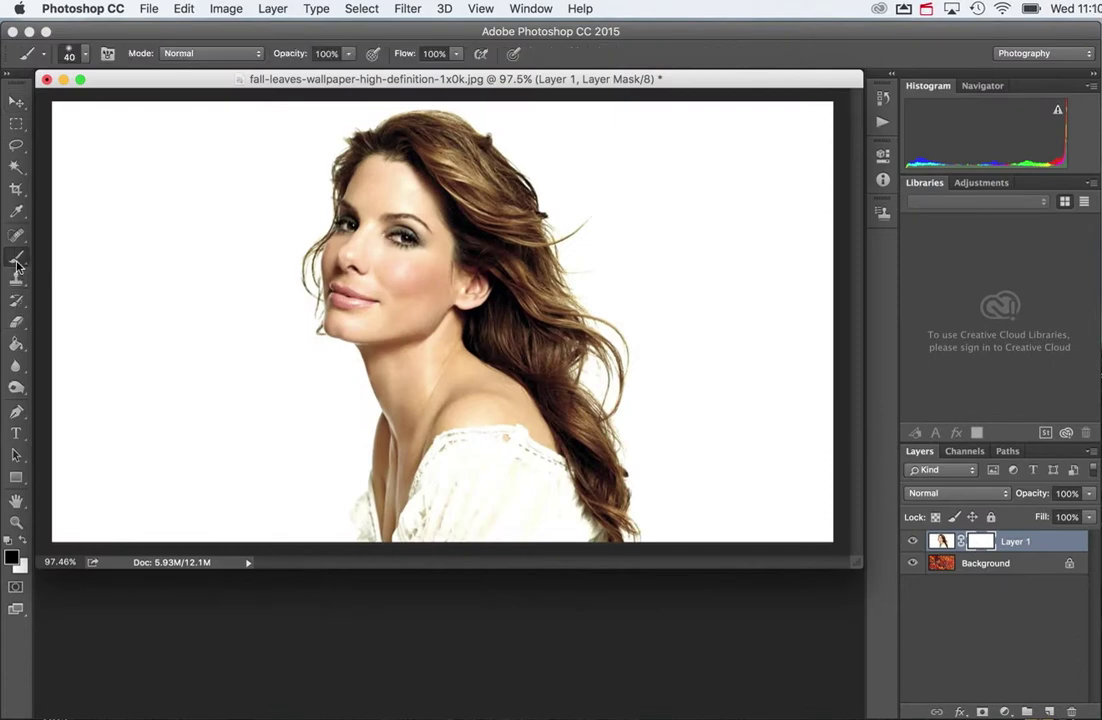
click(23, 544)
click(11, 556)
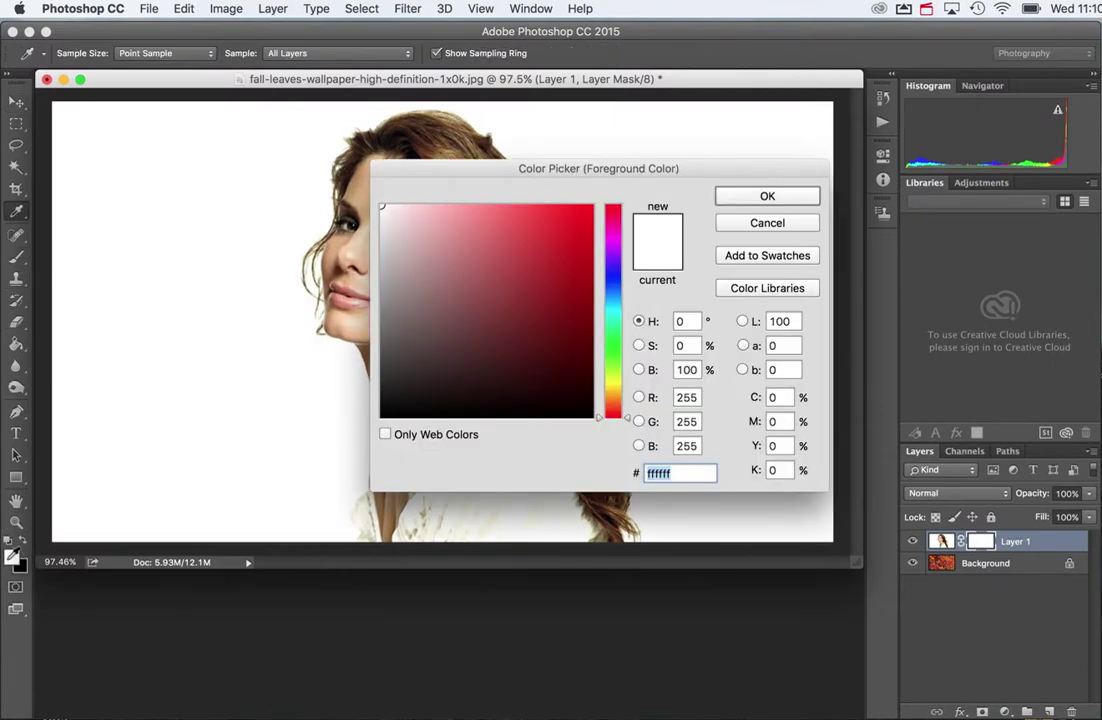
click(731, 196)
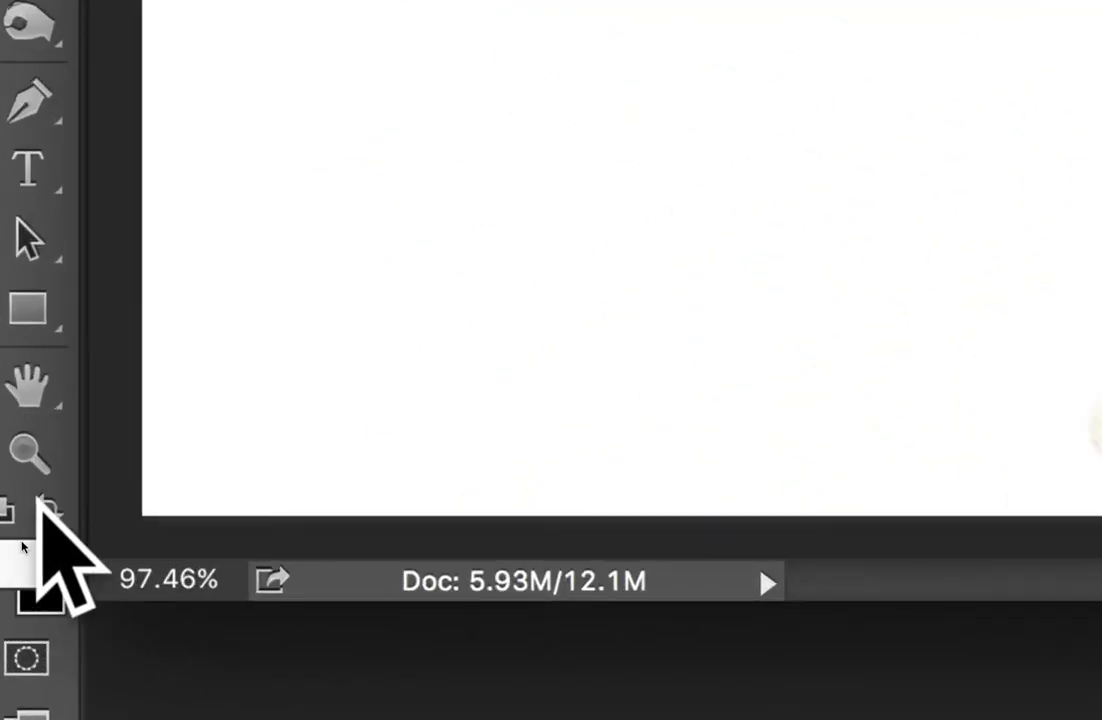
click(33, 525)
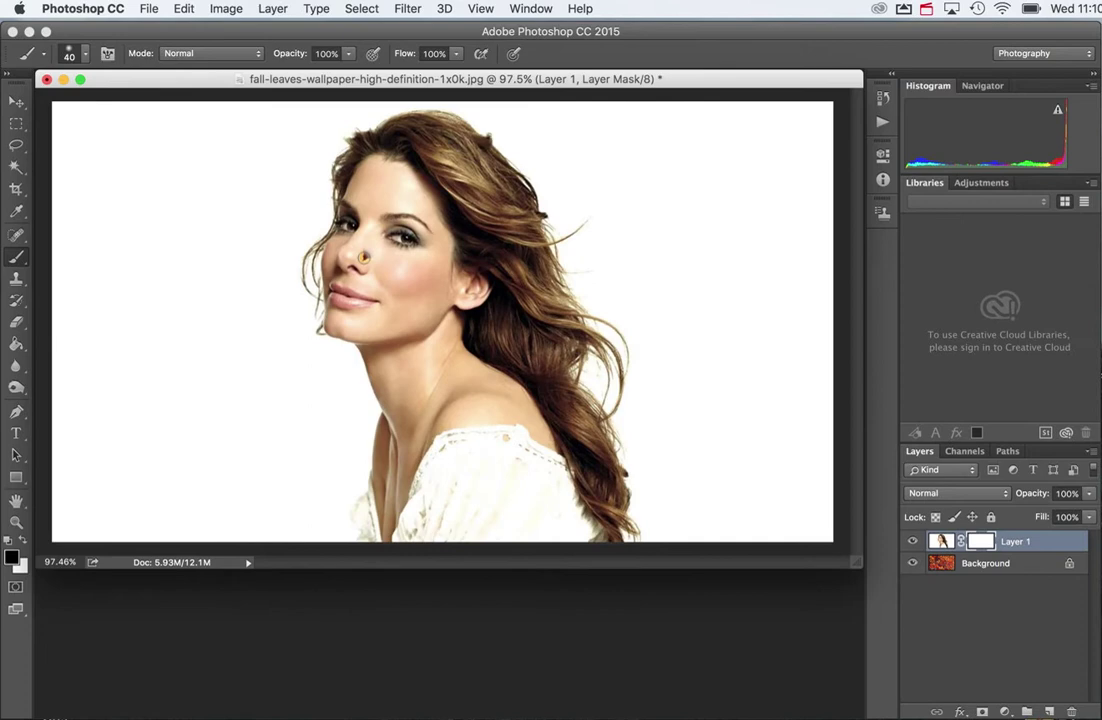
Paint black on Layer 1's mask over the woman's face, upper hair and neck to reveal the fall leaves.
mouse_move(363, 258)
mouse_down()
mouse_move(320, 185)
mouse_move(340, 160)
mouse_move(395, 140)
mouse_move(345, 115)
mouse_move(355, 190)
mouse_move(330, 240)
mouse_move(455, 255)
mouse_up()
mouse_move(410, 300)
mouse_down()
mouse_move(490, 286)
mouse_move(424, 222)
mouse_move(472, 232)
mouse_move(404, 262)
mouse_up()
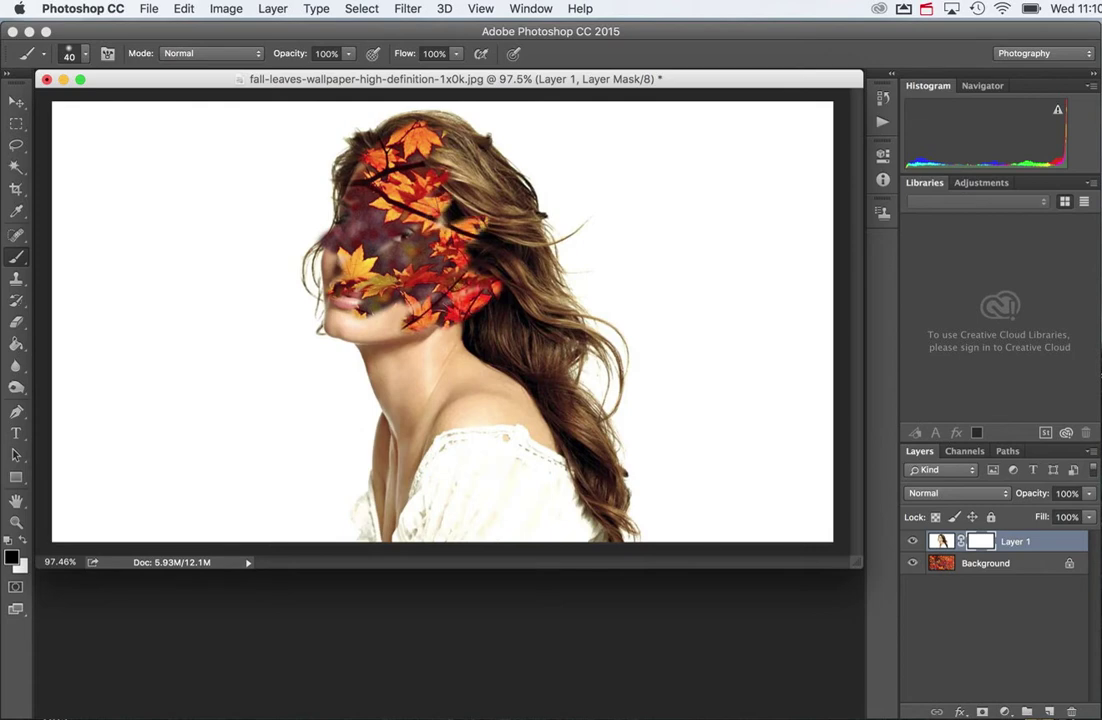
mouse_move(333, 266)
mouse_down()
mouse_move(426, 207)
mouse_move(455, 136)
mouse_move(494, 155)
mouse_move(517, 184)
mouse_move(554, 305)
mouse_move(541, 317)
mouse_move(531, 277)
mouse_move(480, 250)
mouse_move(467, 158)
mouse_up()
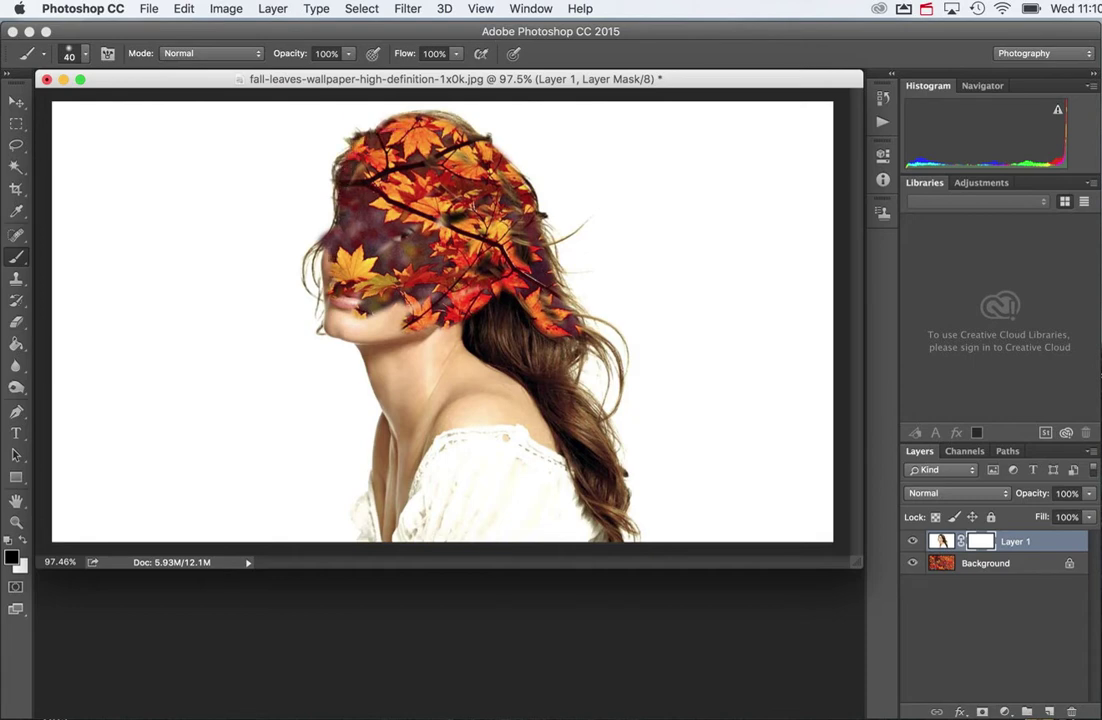
mouse_move(326, 273)
mouse_down()
mouse_move(329, 308)
mouse_move(354, 333)
mouse_move(396, 426)
mouse_move(371, 533)
mouse_move(405, 373)
mouse_move(388, 318)
mouse_move(330, 304)
mouse_move(400, 238)
mouse_move(382, 191)
mouse_up()
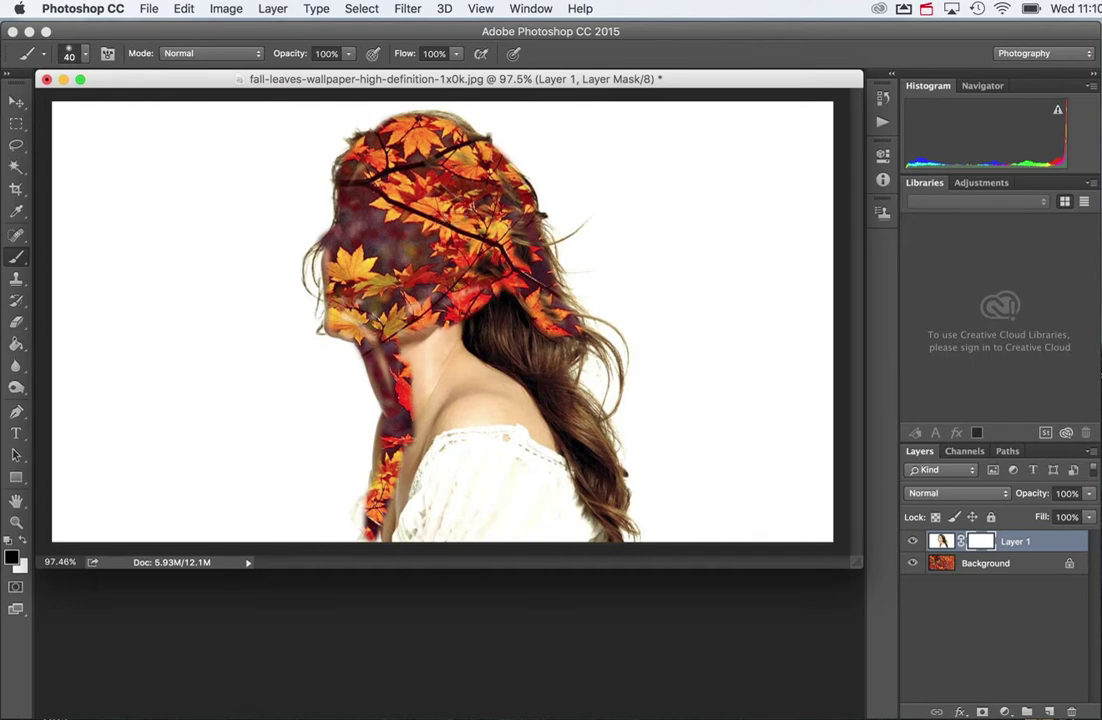
mouse_move(490, 300)
mouse_down()
mouse_move(476, 324)
mouse_move(510, 309)
mouse_move(520, 248)
mouse_up()
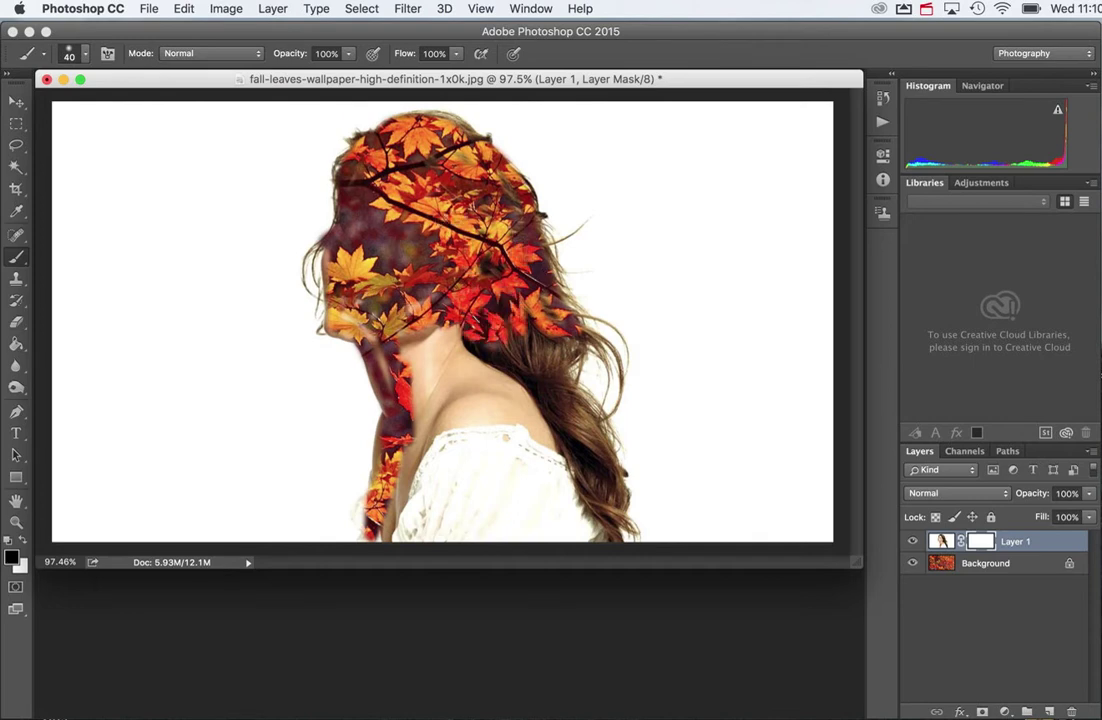
mouse_move(545, 316)
mouse_down()
mouse_move(464, 352)
mouse_move(372, 302)
mouse_move(371, 341)
mouse_move(318, 292)
mouse_up()
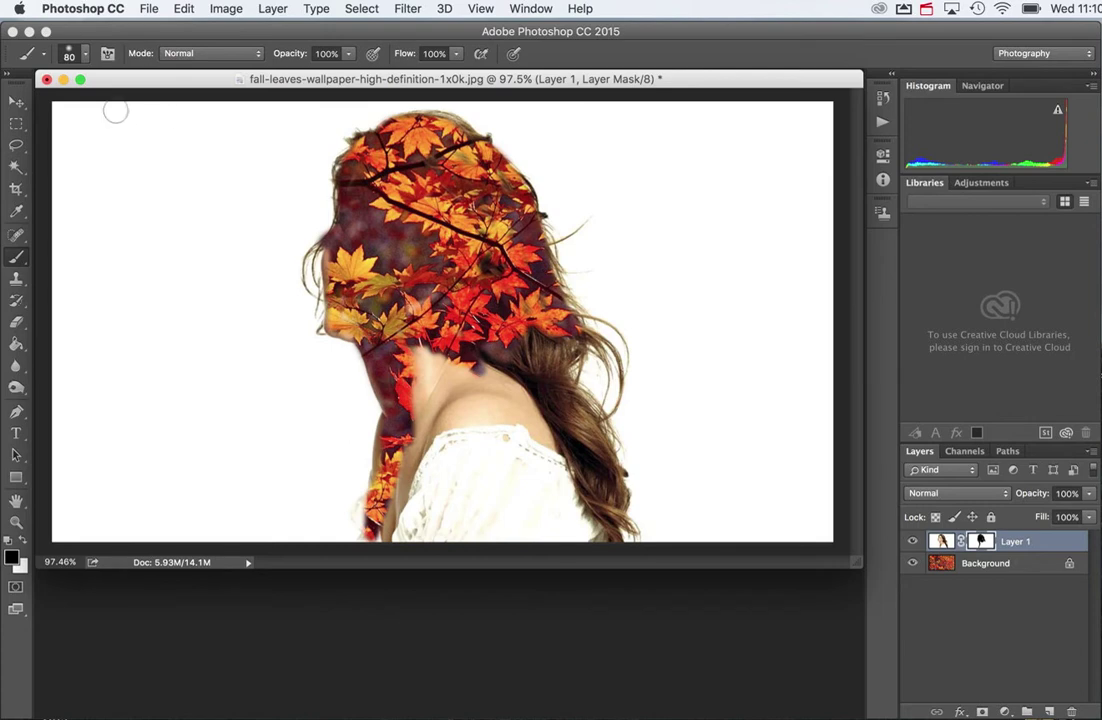
Set the soft brush to 80 px and mask out the neck, shoulder, blouse and lower hair to reveal the leaves.
click(78, 53)
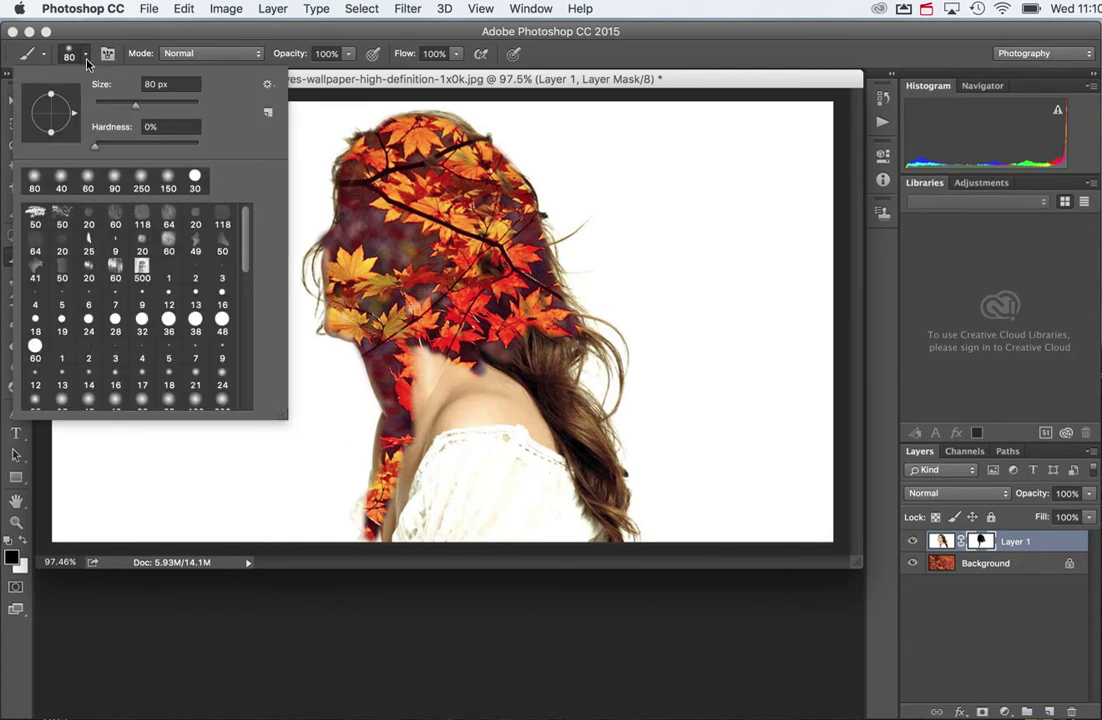
double_click(168, 183)
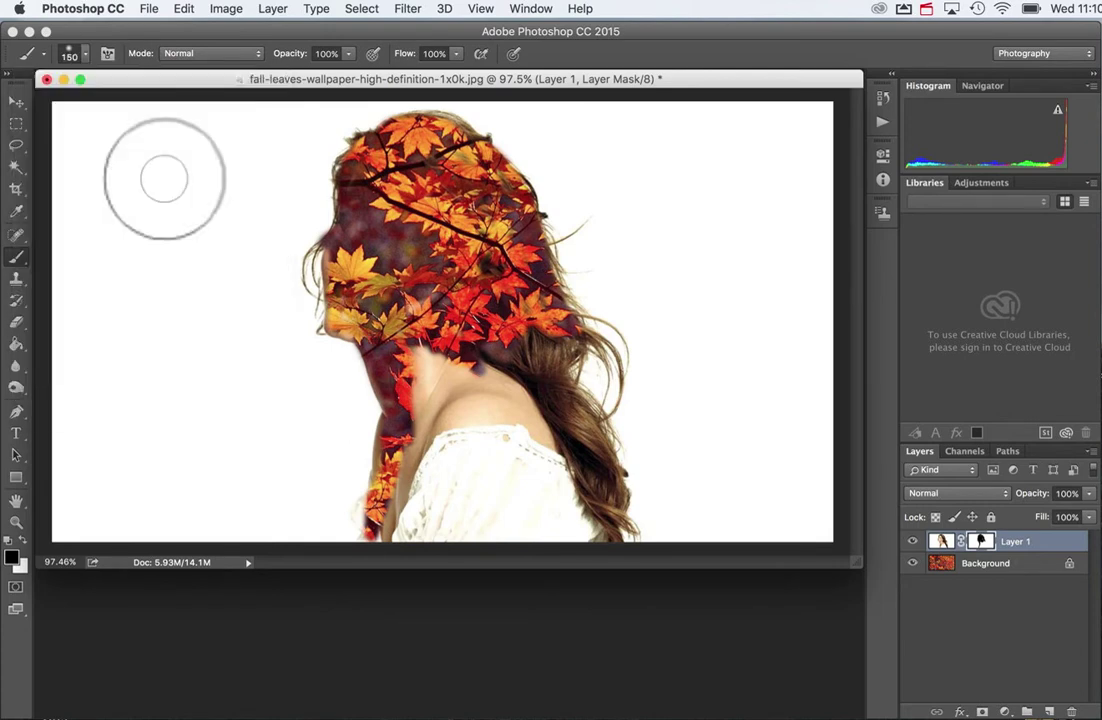
key(bracketleft)
key(bracketleft)
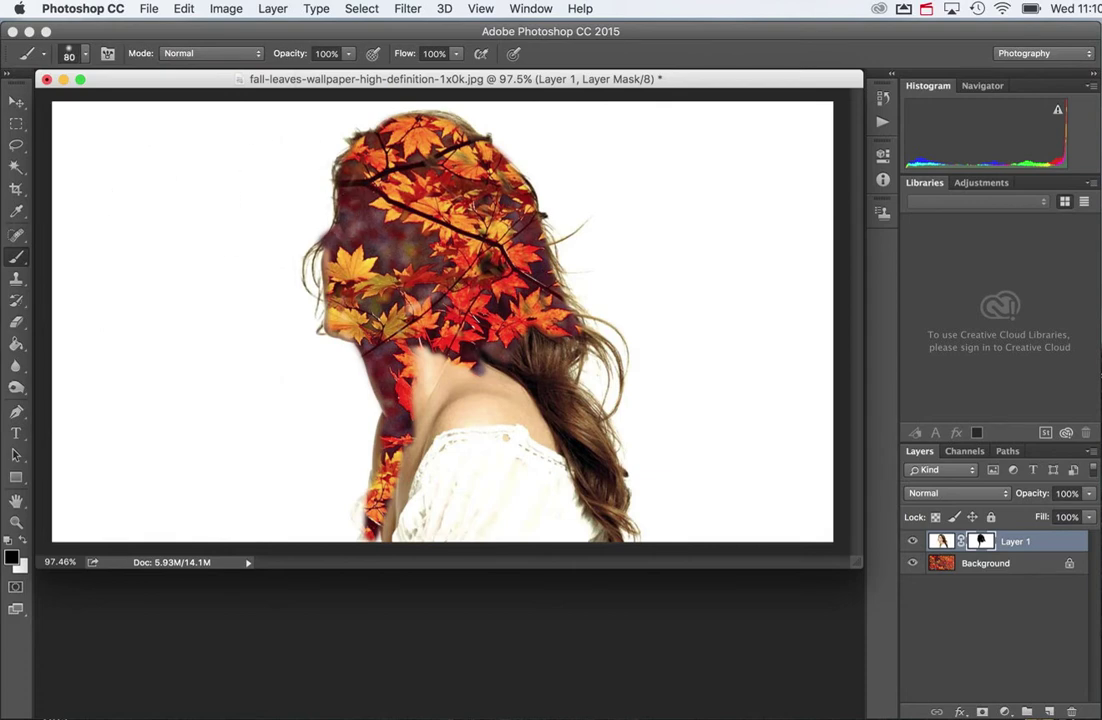
mouse_move(432, 352)
mouse_down()
mouse_move(468, 392)
mouse_move(540, 375)
mouse_move(593, 469)
mouse_move(480, 385)
mouse_move(375, 340)
mouse_move(395, 405)
mouse_move(360, 355)
mouse_move(340, 460)
mouse_move(345, 400)
mouse_move(380, 440)
mouse_move(445, 410)
mouse_move(415, 340)
mouse_move(545, 490)
mouse_move(505, 455)
mouse_move(345, 470)
mouse_move(470, 420)
mouse_move(555, 513)
mouse_move(535, 475)
mouse_move(398, 530)
mouse_move(540, 407)
mouse_move(563, 401)
mouse_move(573, 421)
mouse_up()
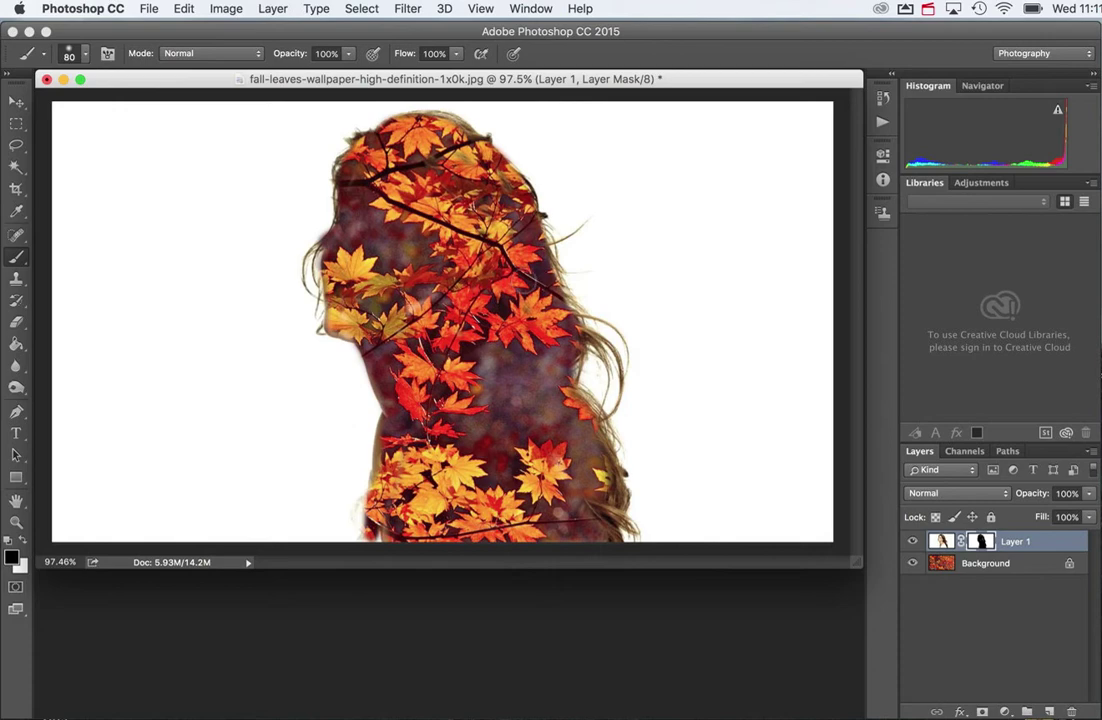
Paint the hair edges on the mask with a 10 px black brush, and clean up stray strokes with white at 40 px.
key(bracketleft)
key(bracketleft)
key(bracketleft)
key(bracketleft)
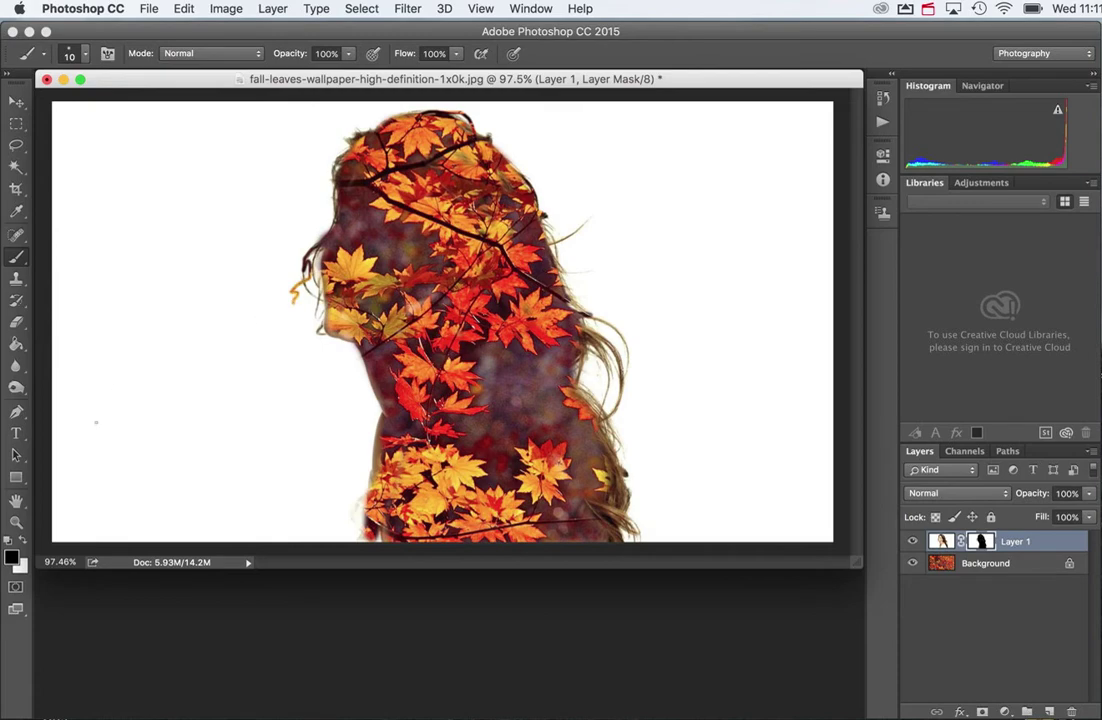
click(22, 541)
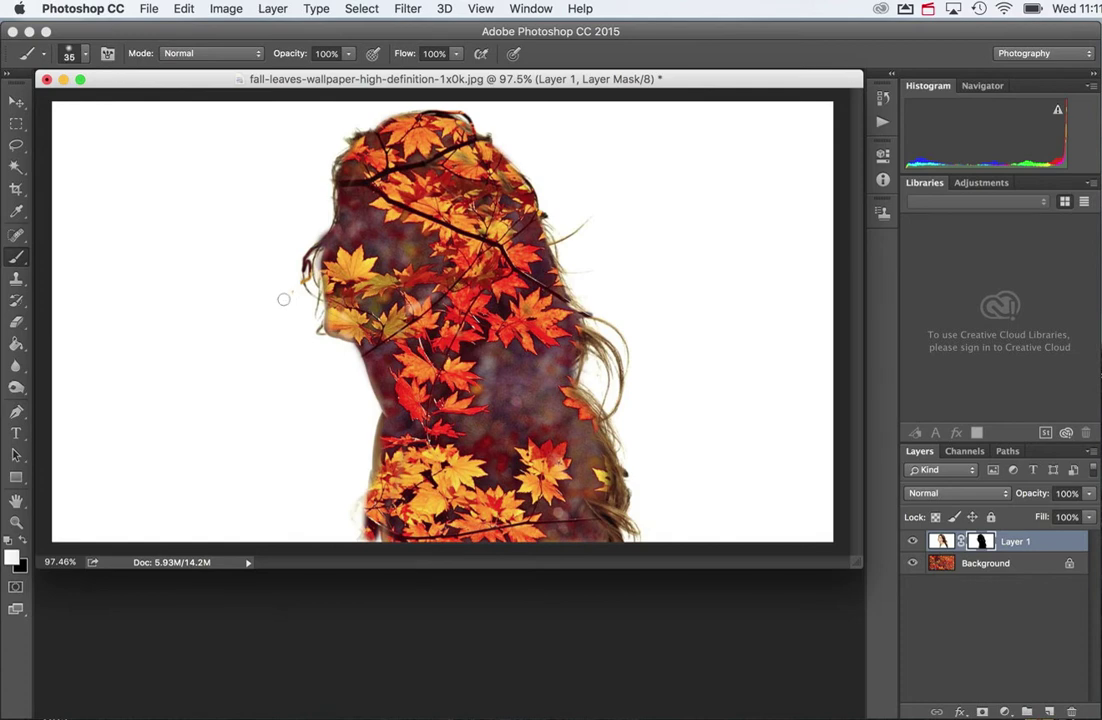
key(bracketright)
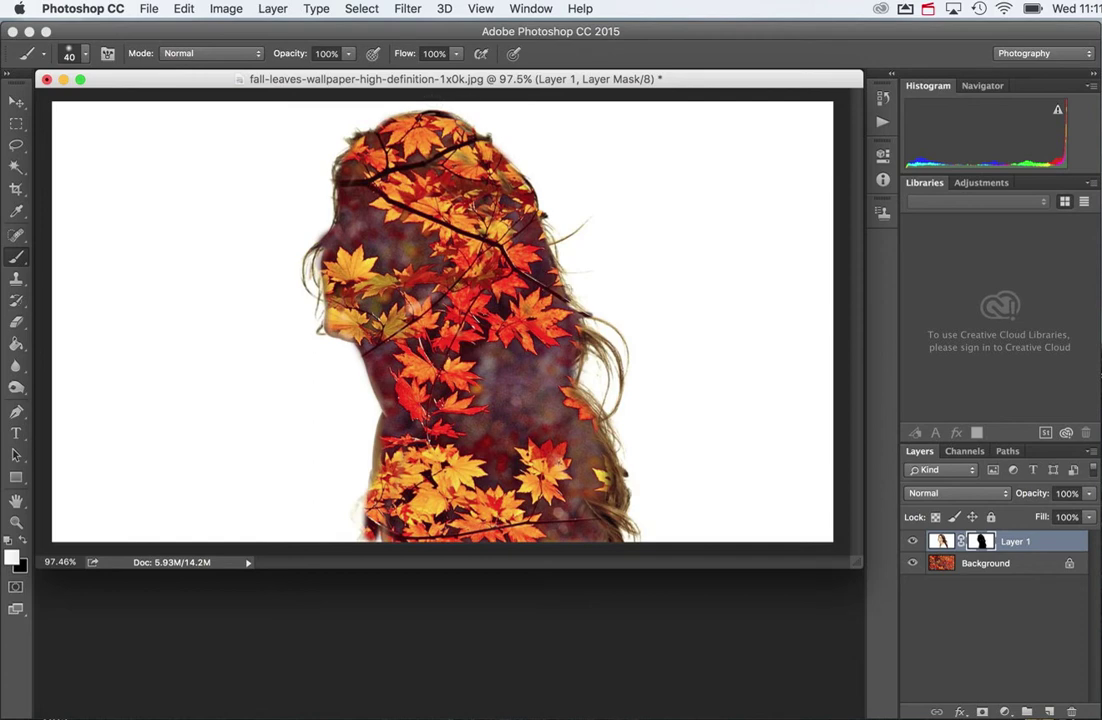
Lower Layer 1's opacity to 66% so the leaves show through the white background.
click(1089, 496)
drag(1090, 512, 1055, 514)
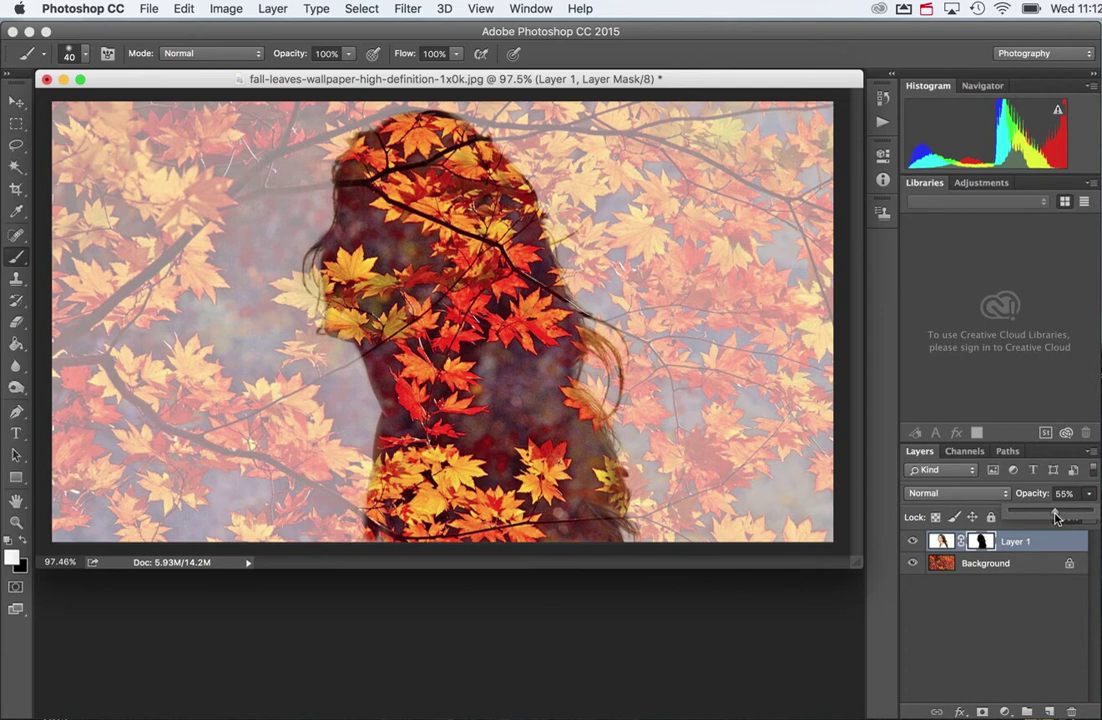
drag(1055, 514, 1088, 514)
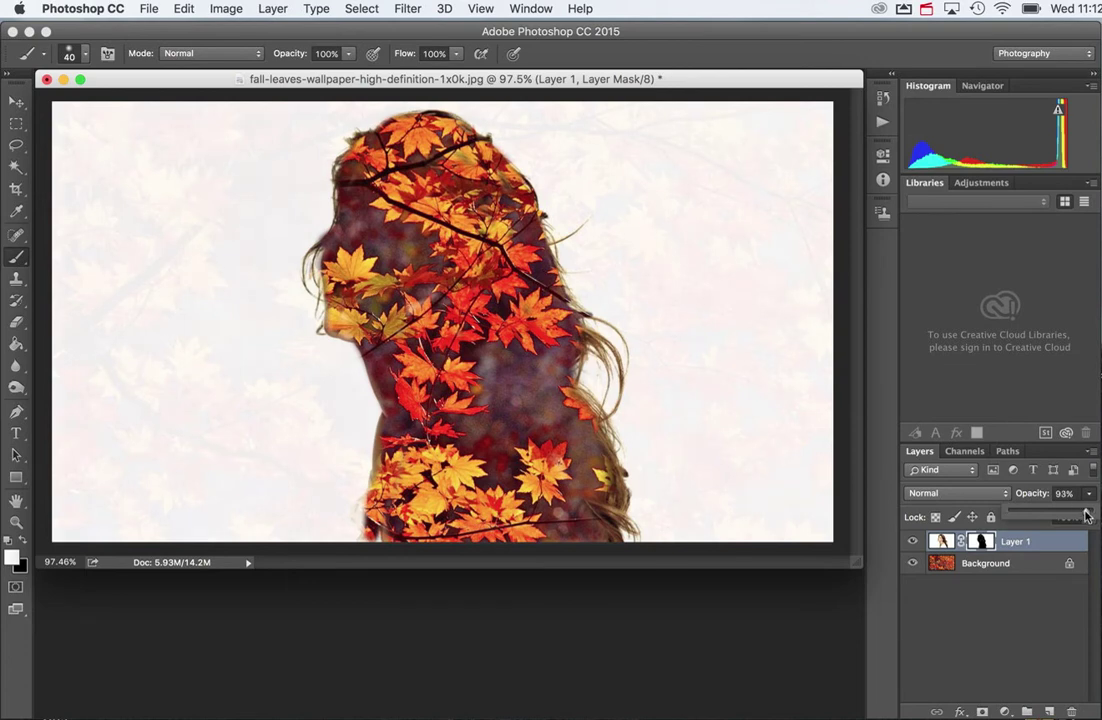
drag(1087, 516, 1066, 520)
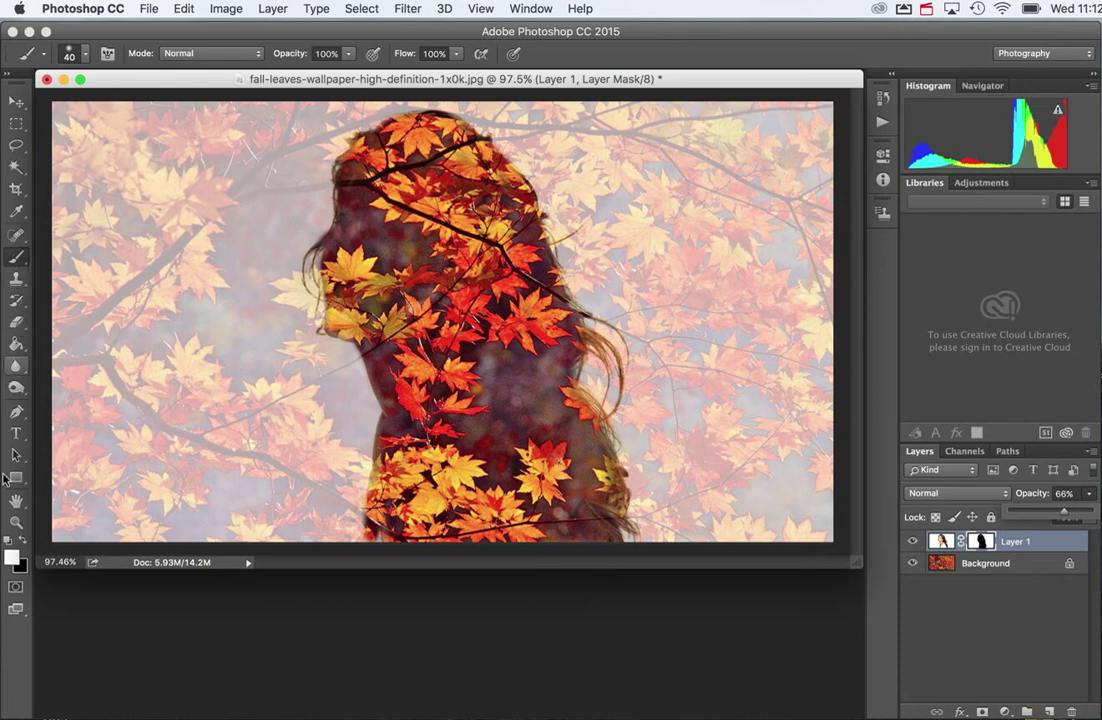
Paint black on the mask along the back edge of the hair with a 90 px brush at 55% opacity.
click(24, 544)
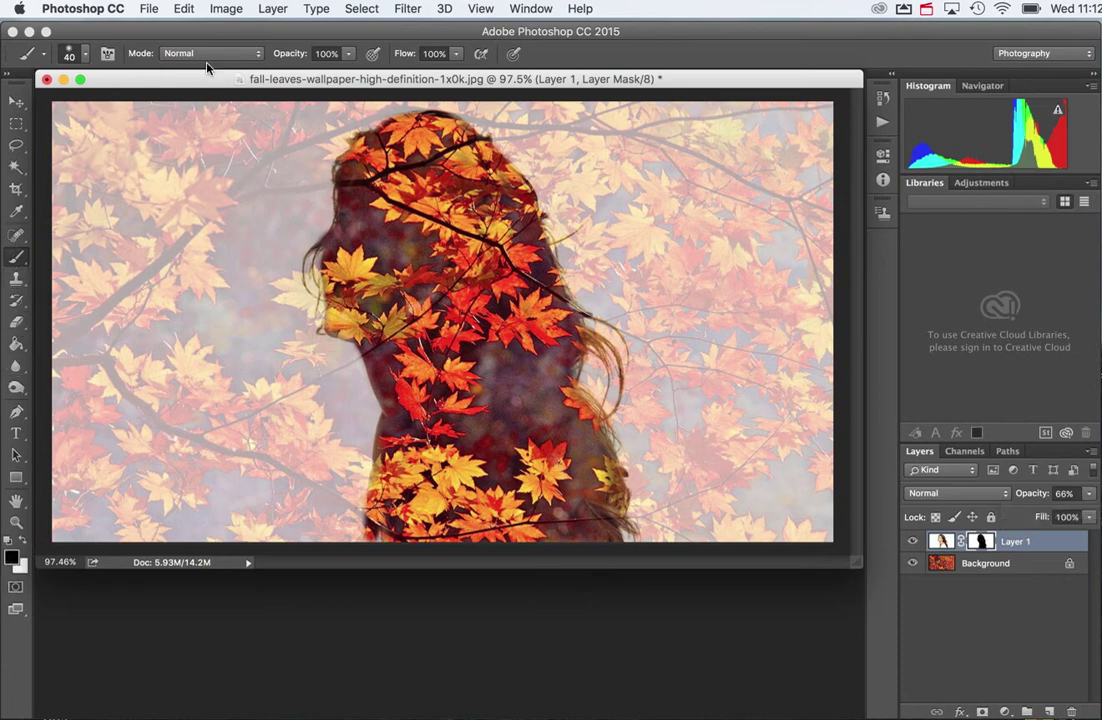
click(350, 55)
drag(350, 77, 314, 78)
click(246, 206)
key(bracketright)
key(bracketright)
key(bracketright)
key(bracketright)
key(bracketright)
mouse_move(508, 157)
mouse_down()
mouse_move(543, 161)
mouse_move(557, 191)
mouse_up()
drag(562, 252, 608, 295)
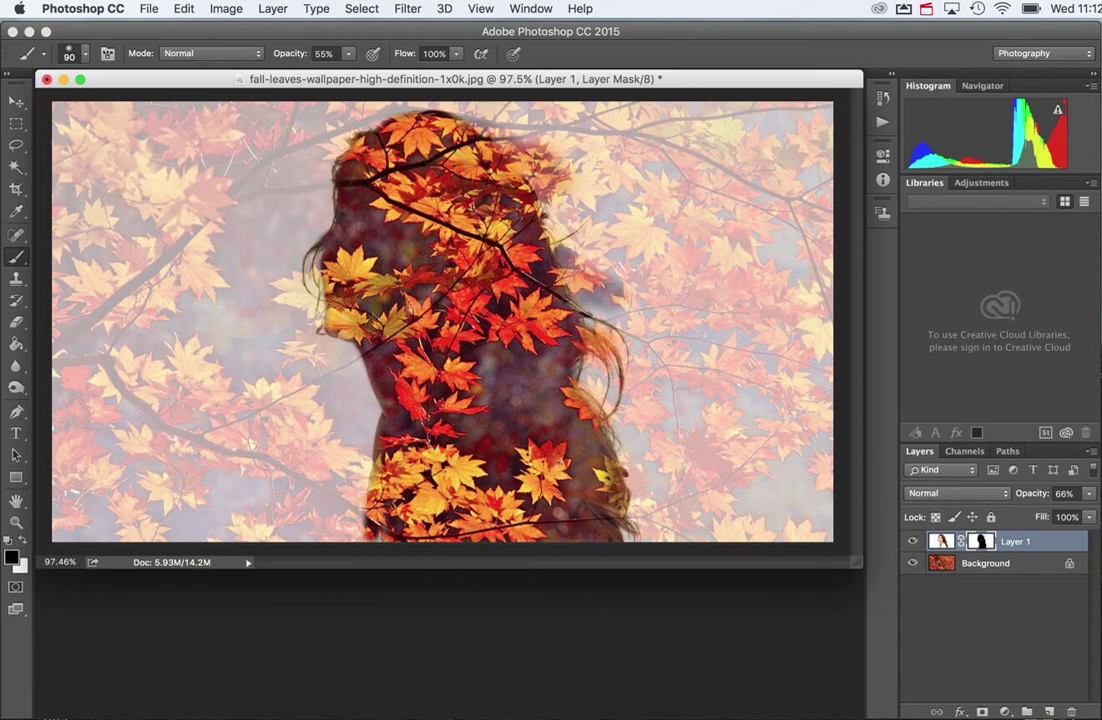
mouse_move(584, 367)
mouse_down()
mouse_move(622, 393)
mouse_move(638, 522)
mouse_up()
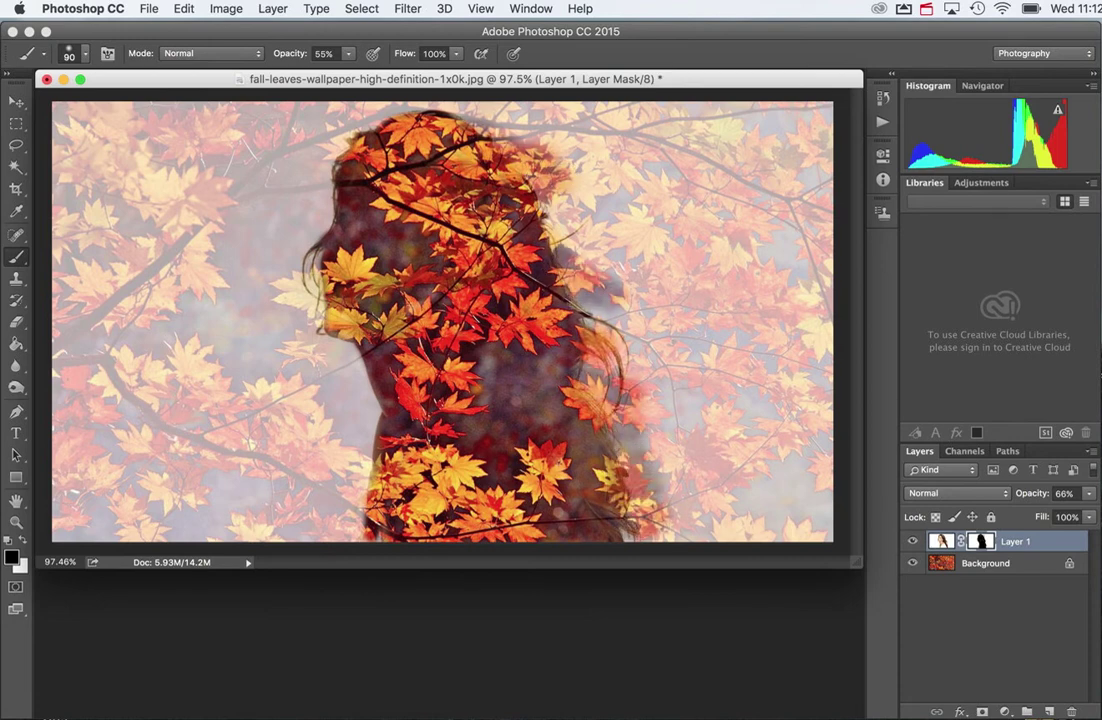
Restore Layer 1 to 100% opacity and paint more leaves along the outer edge of the hair and back.
click(1089, 493)
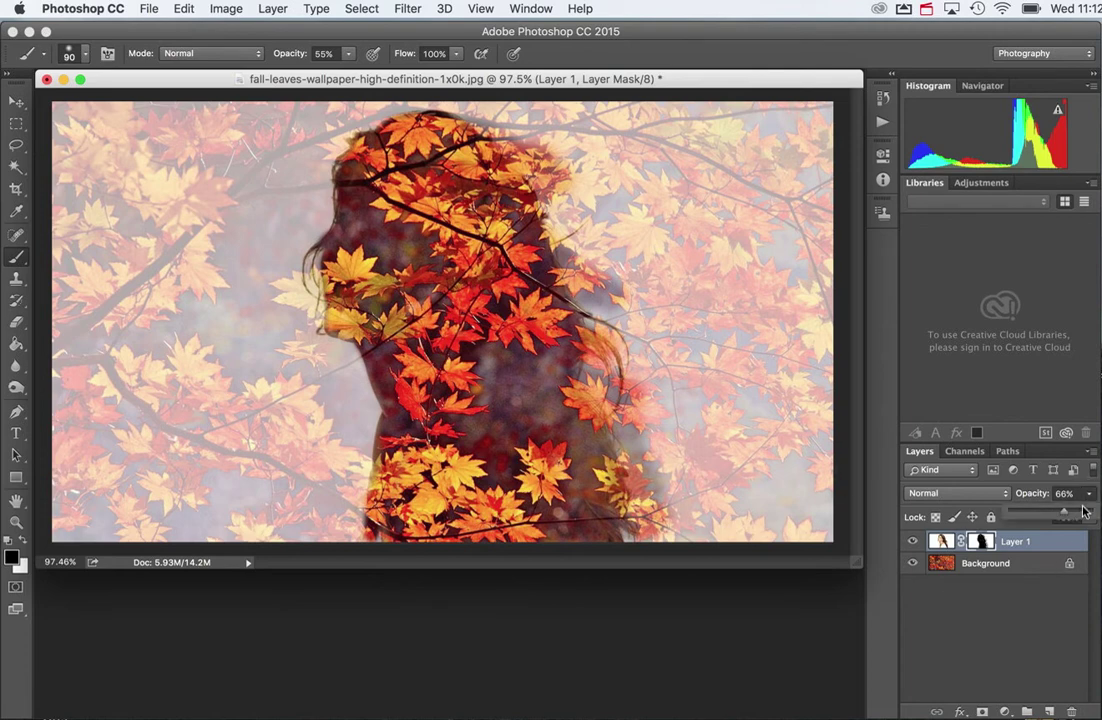
drag(1064, 516, 1091, 512)
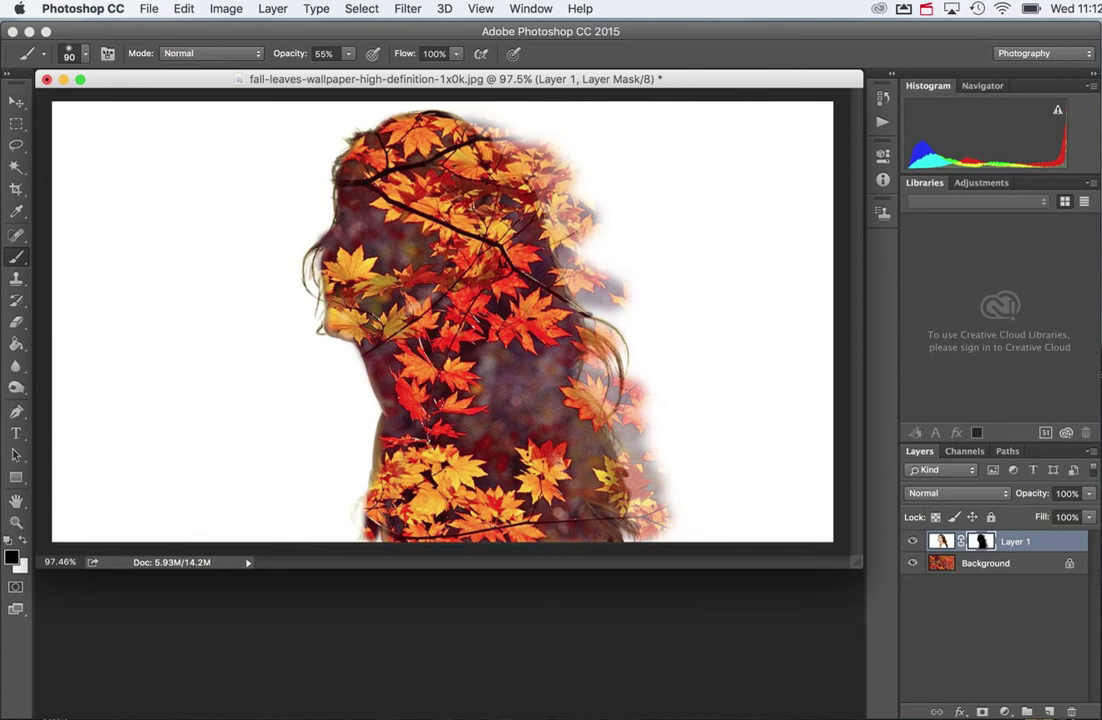
mouse_move(599, 304)
mouse_down()
mouse_move(618, 316)
mouse_move(609, 382)
mouse_move(668, 436)
mouse_move(684, 506)
mouse_up()
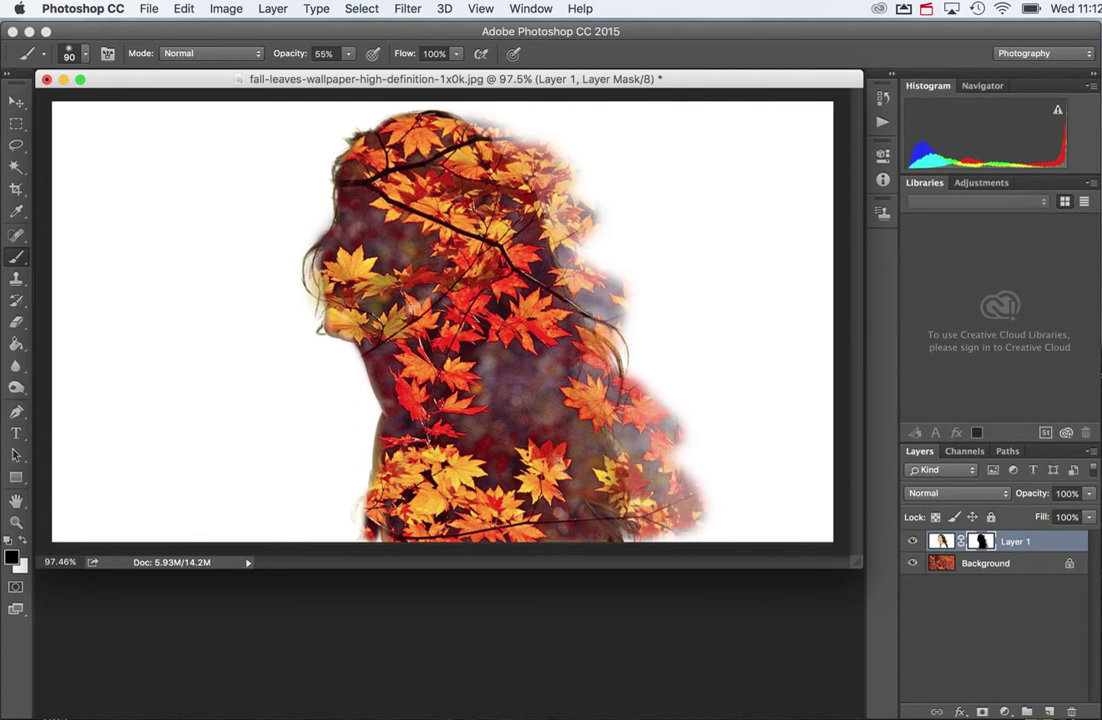
drag(571, 268, 594, 260)
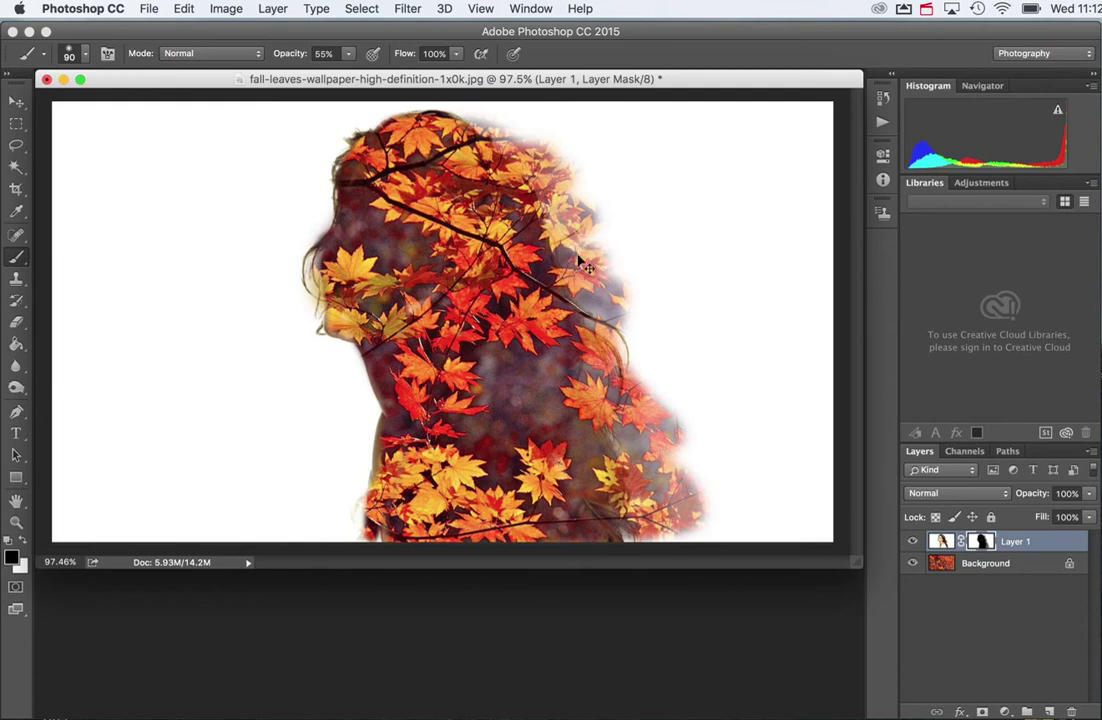
Undo the brush strokes along the back of the hair and the last layer opacity change.
key(super+z)
key(super+alt+z)
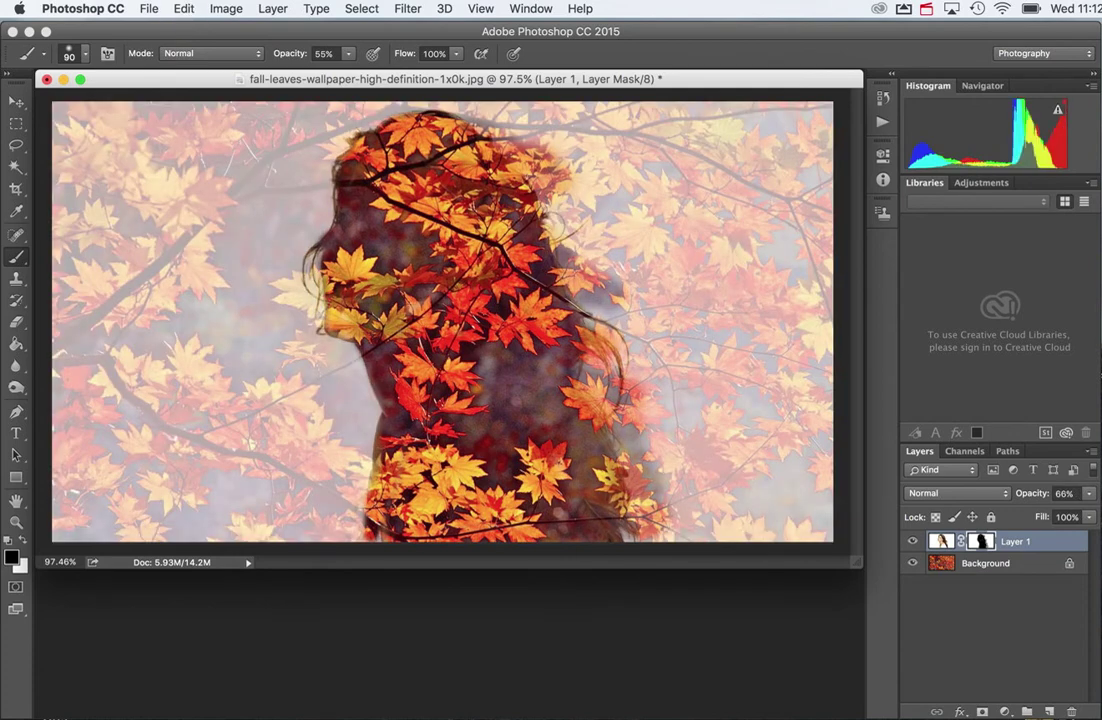
key(super+alt+z)
Set the brush opacity to 22% and return Layer 1's opacity to 100%.
click(350, 54)
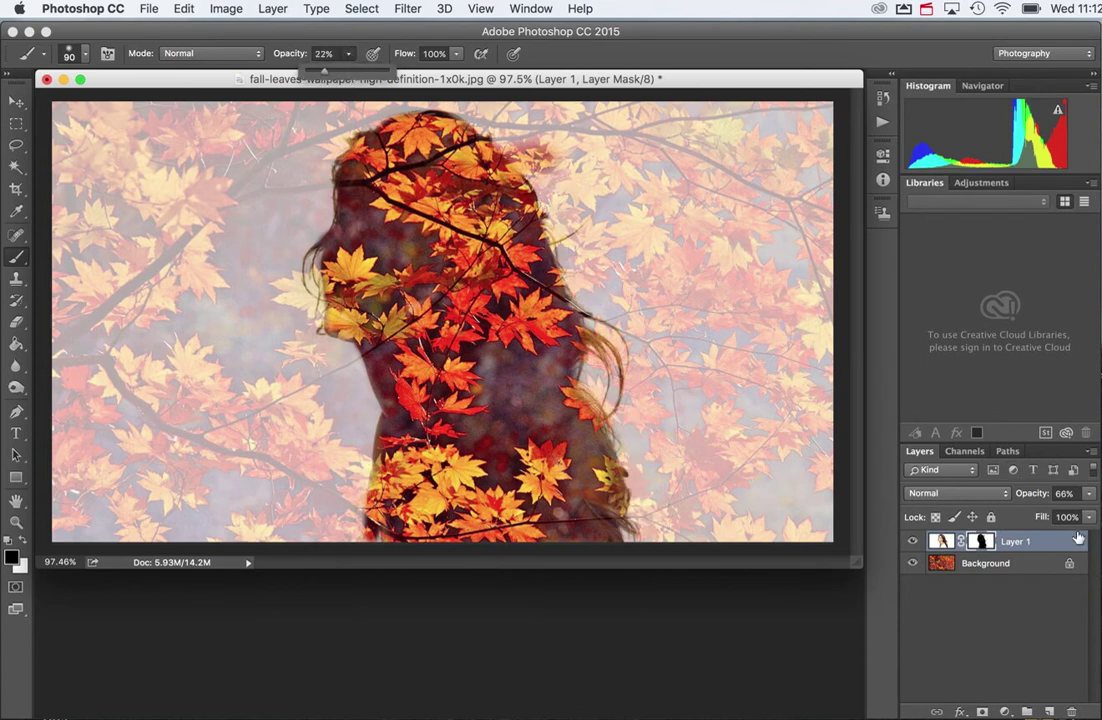
click(1091, 495)
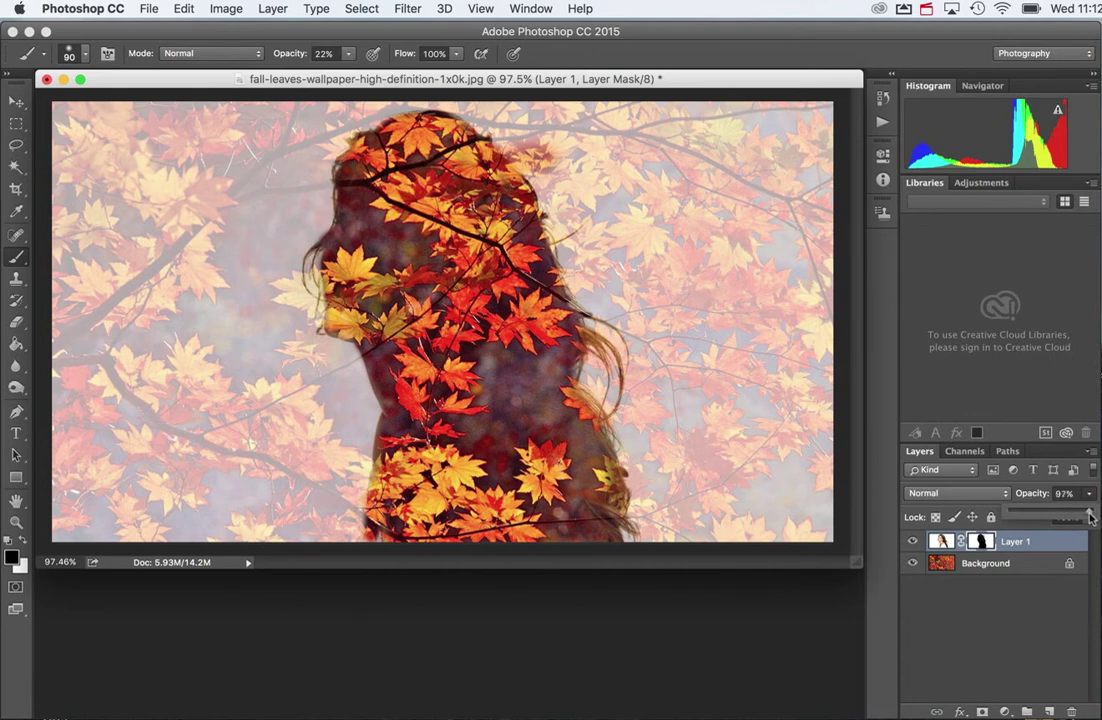
drag(1091, 516, 1094, 516)
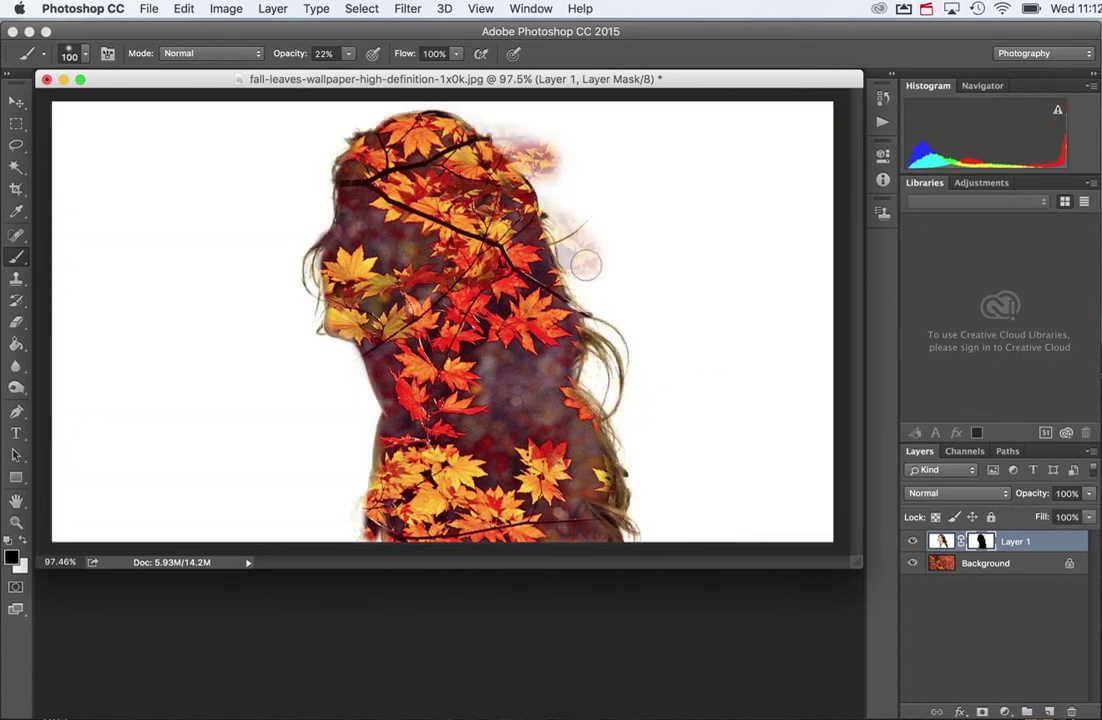
Enlarge the brush to 400 px and paint faint leaves into the white background around the silhouette.
key(bracketright)
key(bracketright)
key(bracketright)
key(bracketright)
key(bracketright)
key(bracketright)
key(bracketright)
mouse_move(586, 264)
mouse_down()
mouse_move(556, 230)
mouse_move(628, 345)
mouse_move(659, 467)
mouse_move(713, 234)
mouse_move(248, 295)
mouse_move(295, 118)
mouse_move(202, 332)
mouse_move(111, 386)
mouse_move(632, 187)
mouse_move(713, 443)
mouse_move(111, 394)
mouse_move(455, 270)
mouse_up()
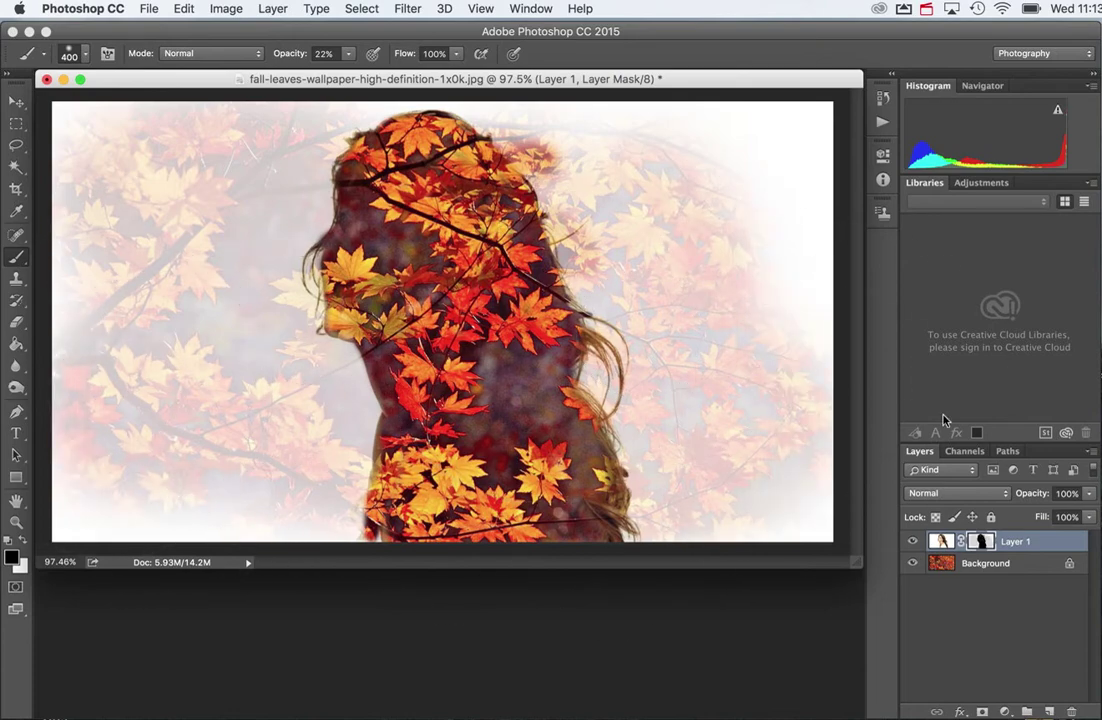
Step back through the history until all painting on Layer 1's mask and its opacity changes are undone.
key(alt+super+z)
key(alt+super+z)
key(alt+super+z)
key(alt+super+z)
key(alt+super+z)
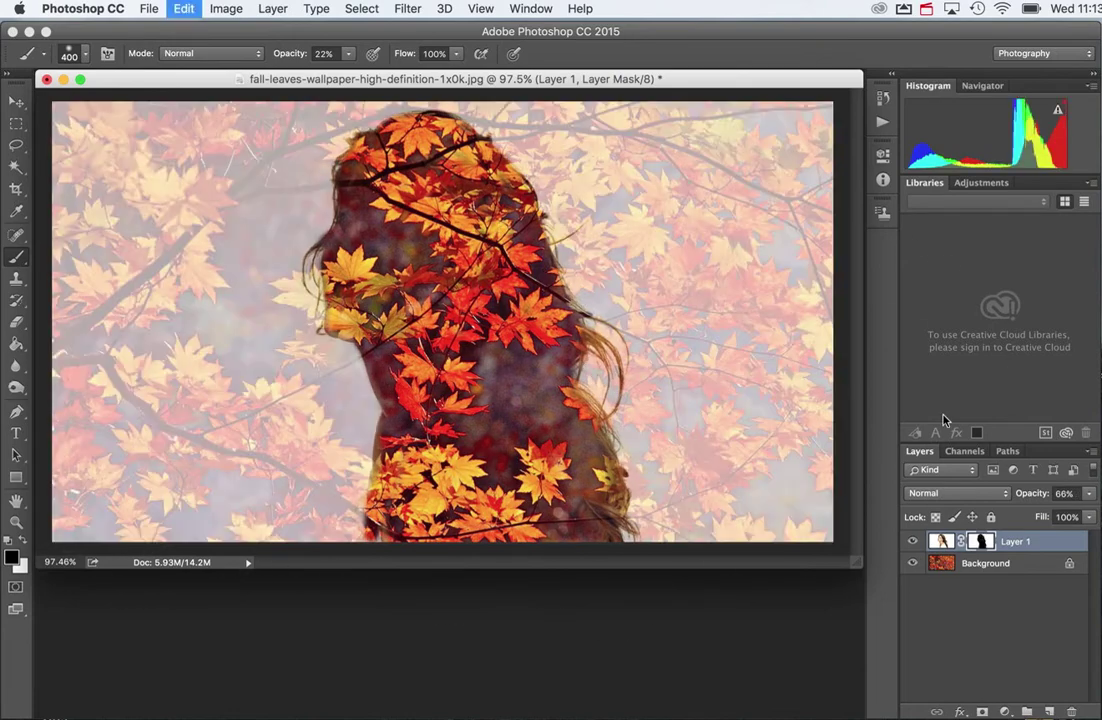
key(alt+super+z)
key(alt+super+z)
key(alt+super+z)
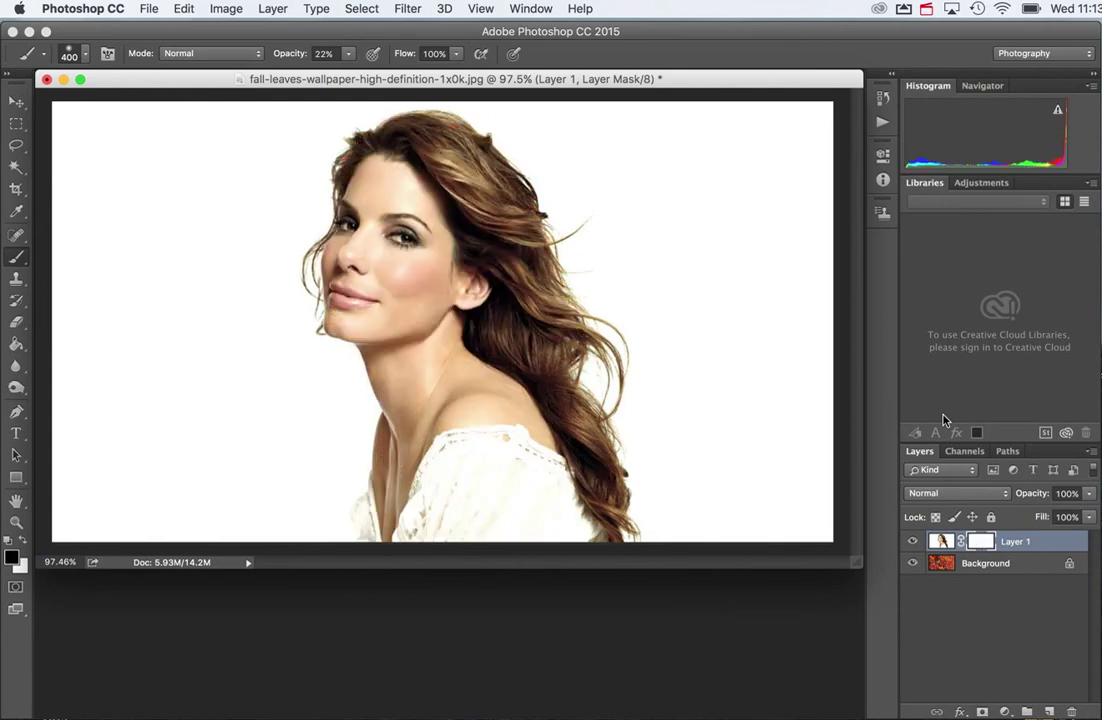
Add a fresh layer mask to Layer 1 and set the black brush to 100 px at 46% opacity.
click(982, 711)
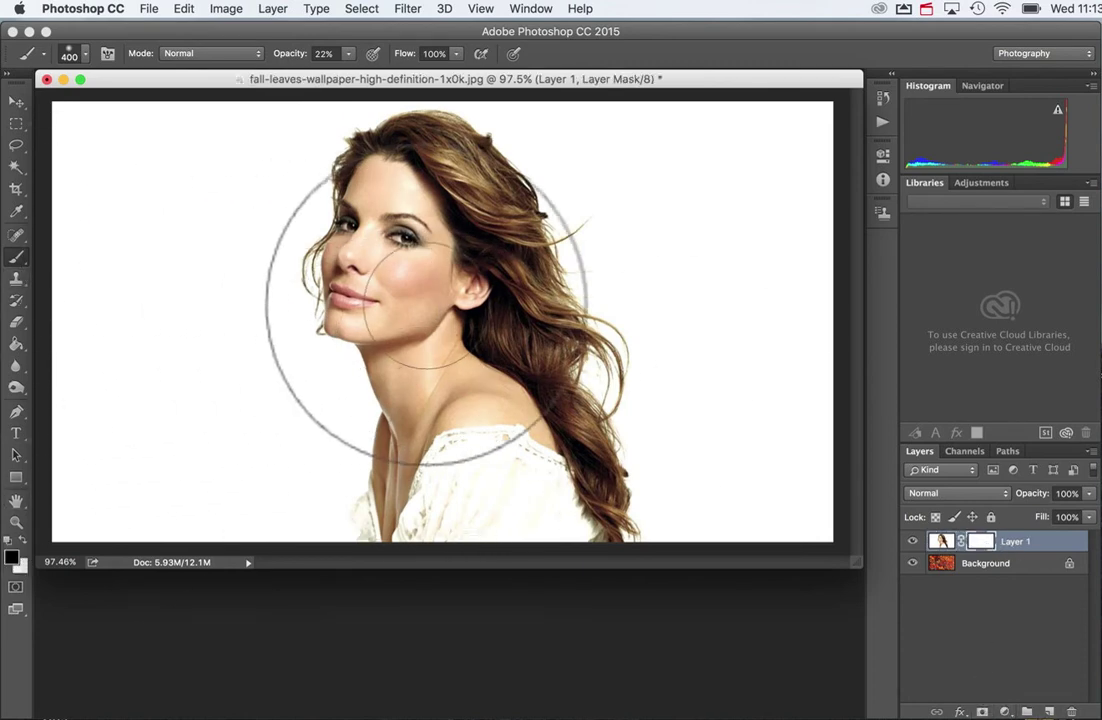
key(bracketleft)
key(bracketleft)
key(bracketleft)
key(bracketleft)
key(bracketleft)
key(bracketleft)
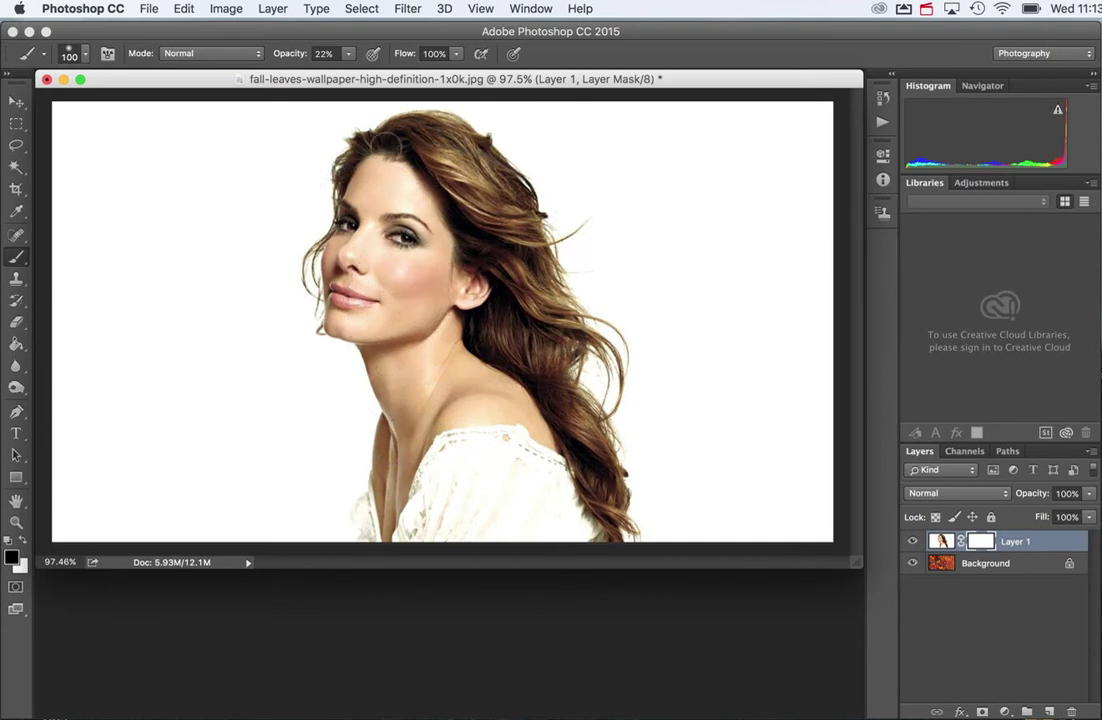
click(350, 54)
drag(354, 73, 368, 73)
Paint over the woman's face, hair, neck and blouse on the mask to blend the leaves semi-transparently into the portrait.
mouse_move(405, 185)
mouse_down()
mouse_move(385, 205)
mouse_move(392, 248)
mouse_move(376, 258)
mouse_up()
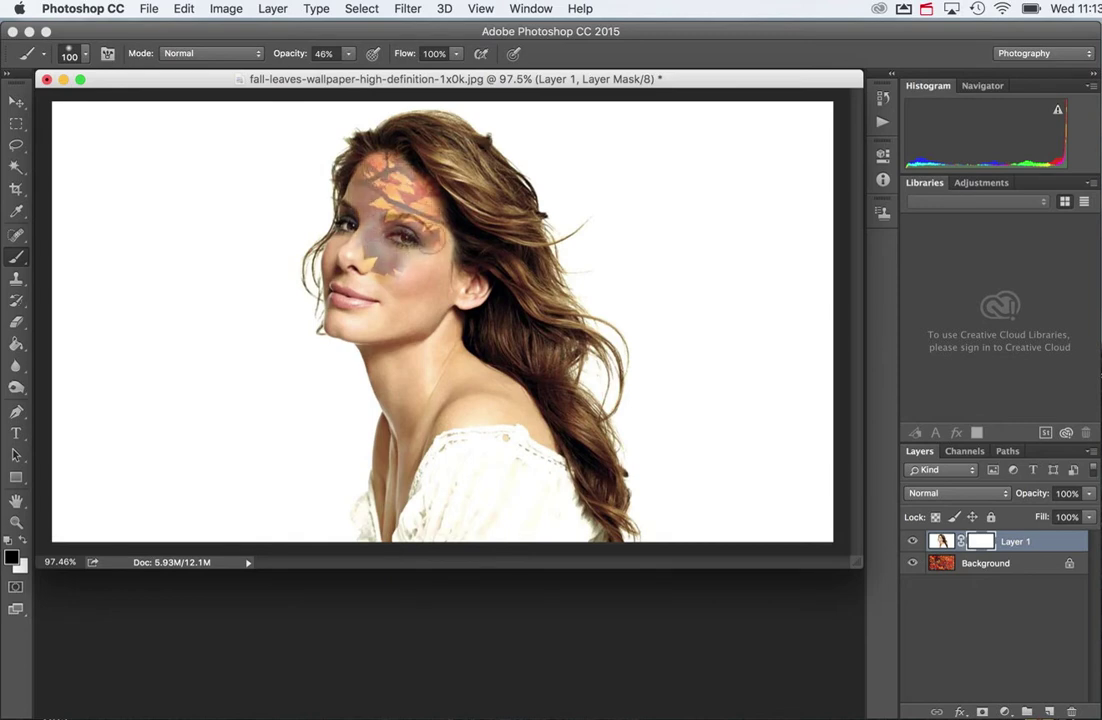
mouse_move(362, 250)
mouse_down()
mouse_move(393, 272)
mouse_move(358, 268)
mouse_move(398, 310)
mouse_move(350, 316)
mouse_move(472, 292)
mouse_move(495, 258)
mouse_move(445, 172)
mouse_move(520, 248)
mouse_move(545, 300)
mouse_move(510, 332)
mouse_move(495, 385)
mouse_move(410, 376)
mouse_move(508, 418)
mouse_move(512, 397)
mouse_move(507, 449)
mouse_move(400, 480)
mouse_up()
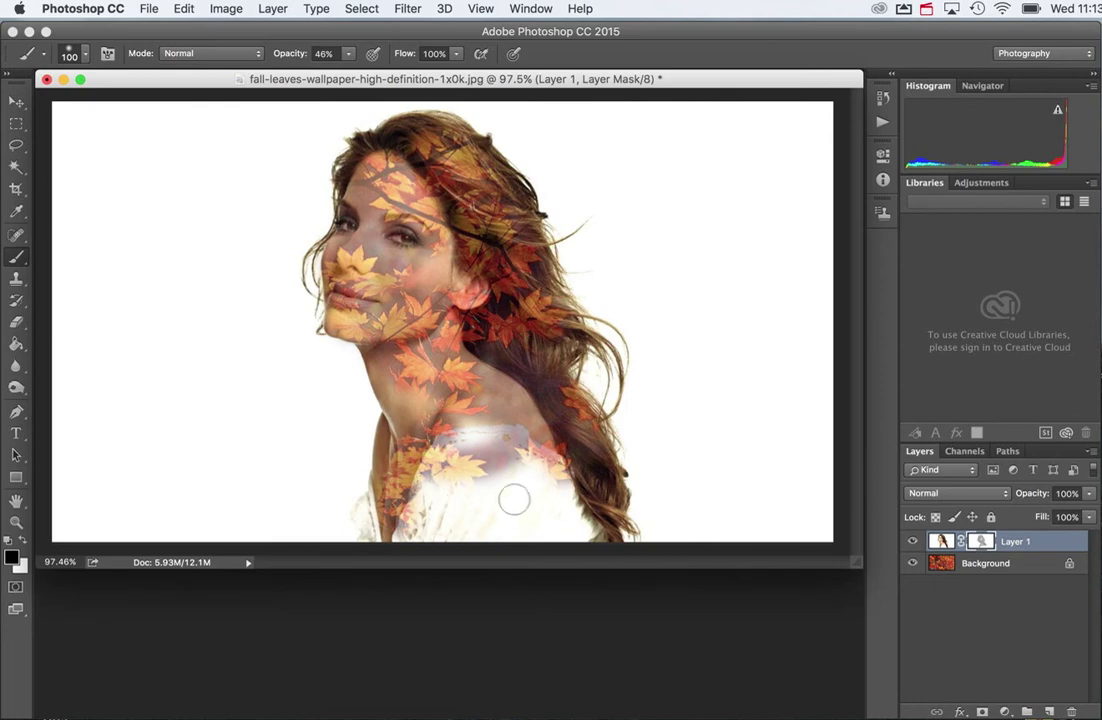
mouse_move(544, 510)
mouse_down()
mouse_move(529, 445)
mouse_move(565, 490)
mouse_move(442, 522)
mouse_move(586, 525)
mouse_up()
mouse_move(490, 380)
mouse_down()
mouse_move(428, 270)
mouse_move(370, 222)
mouse_up()
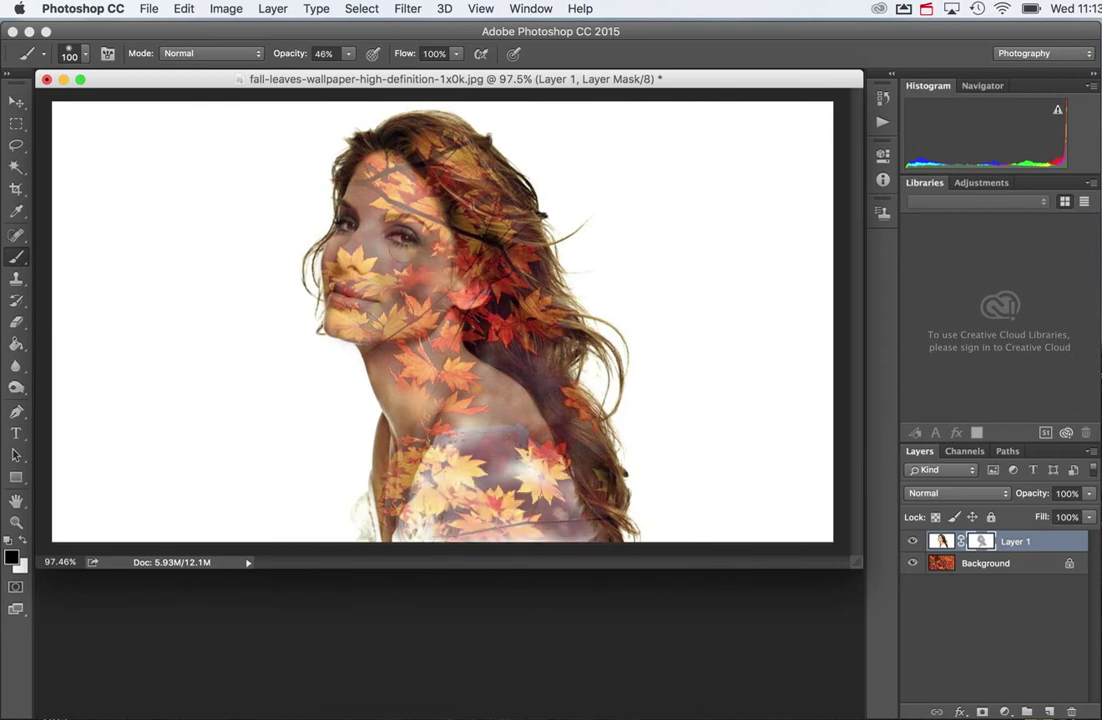
mouse_move(398, 170)
mouse_down()
mouse_move(484, 242)
mouse_move(446, 331)
mouse_move(362, 330)
mouse_move(339, 350)
mouse_move(328, 436)
mouse_move(327, 215)
mouse_up()
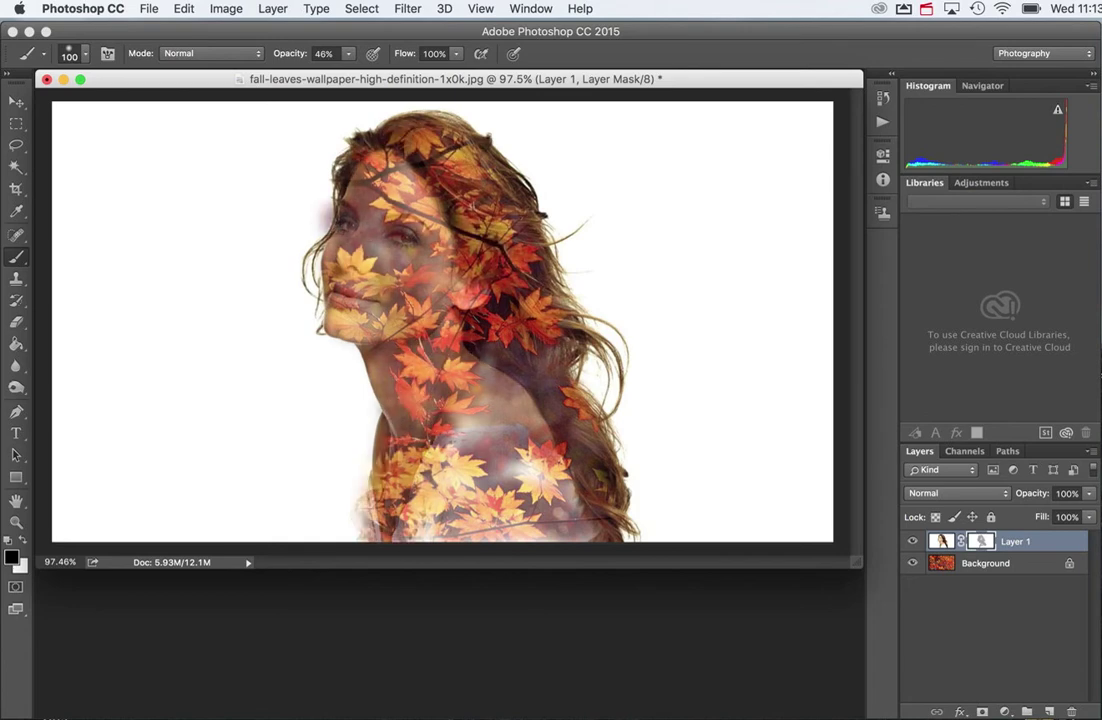
Blend more leaves into the woman's hair, and use a 400 px brush to spread them into the white background around her.
drag(408, 130, 540, 200)
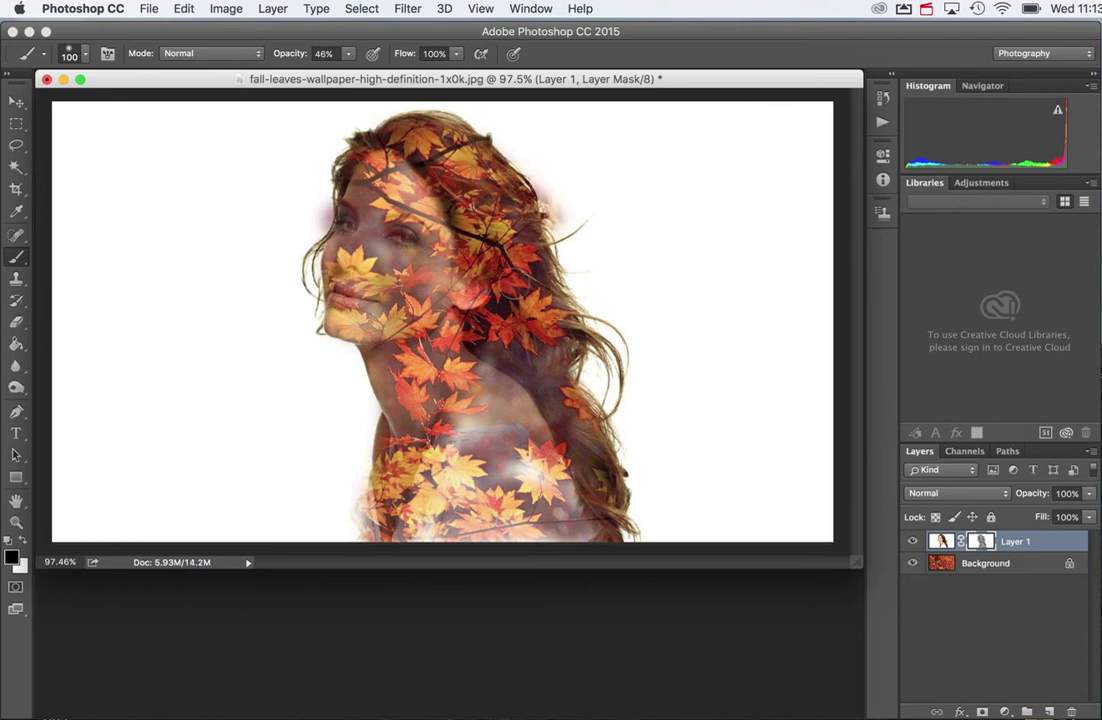
key(bracketright)
key(bracketright)
key(bracketright)
key(bracketright)
key(bracketright)
key(bracketright)
key(bracketright)
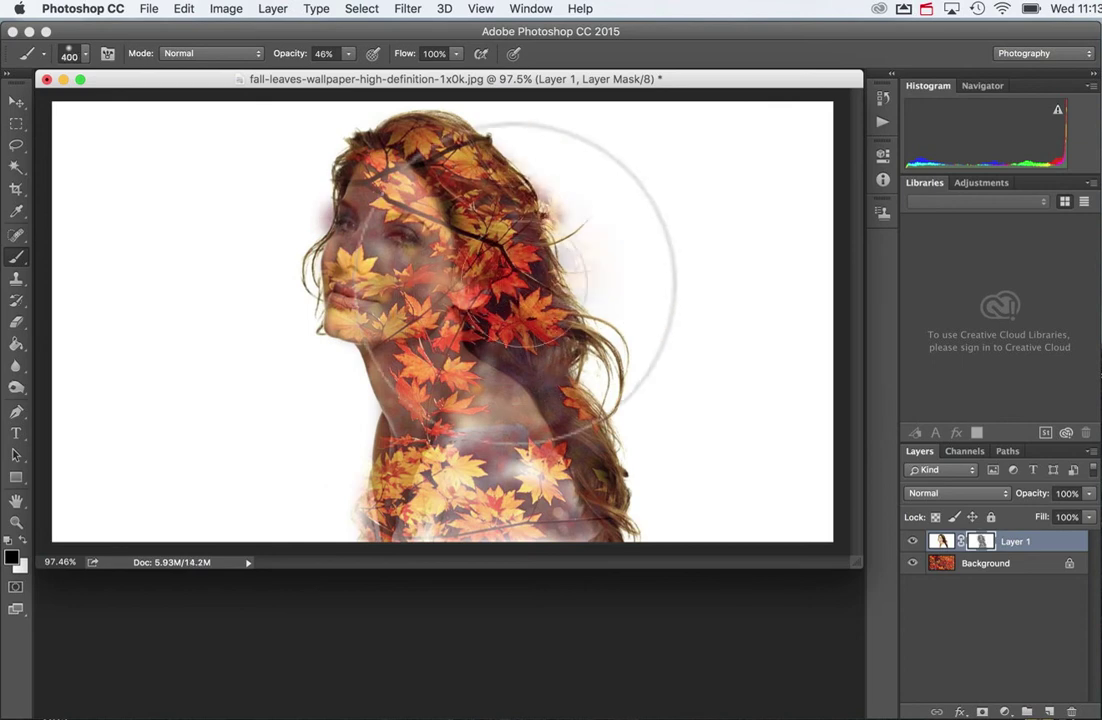
mouse_move(560, 290)
mouse_down()
mouse_move(533, 250)
mouse_move(503, 230)
mouse_move(608, 335)
mouse_move(698, 456)
mouse_move(653, 480)
mouse_move(608, 462)
mouse_move(533, 245)
mouse_move(498, 220)
mouse_move(663, 290)
mouse_move(733, 350)
mouse_move(643, 370)
mouse_move(383, 270)
mouse_move(288, 195)
mouse_move(437, 450)
mouse_move(298, 445)
mouse_move(333, 515)
mouse_move(493, 485)
mouse_move(658, 415)
mouse_move(693, 275)
mouse_move(573, 185)
mouse_move(492, 260)
mouse_up()
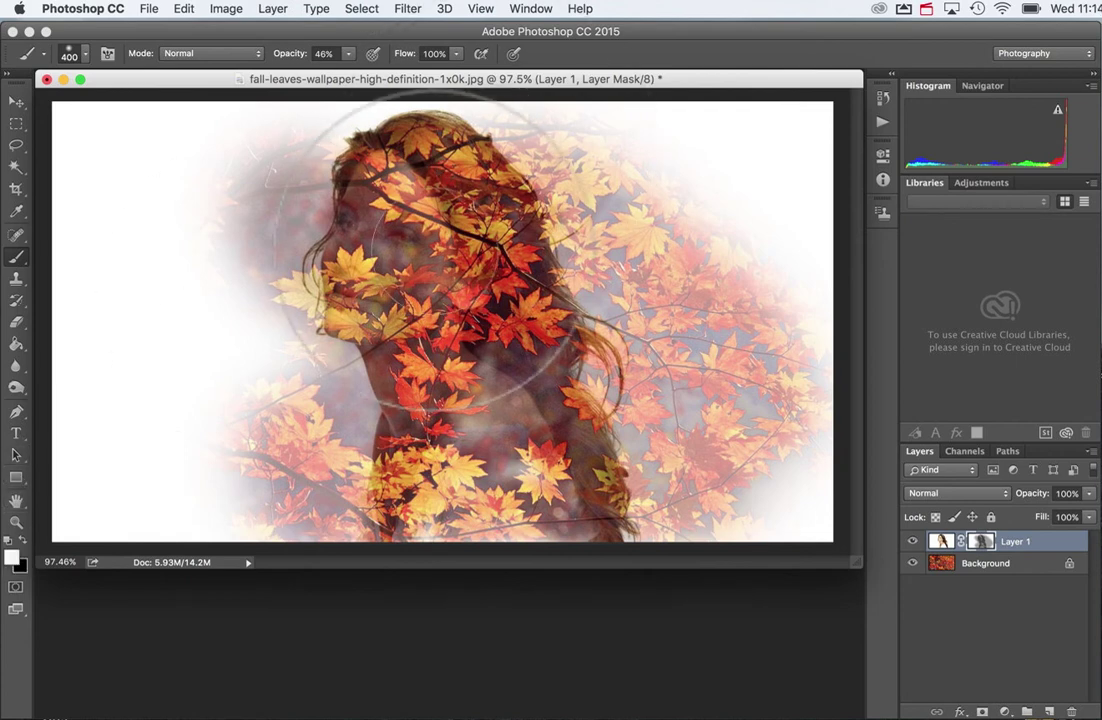
With a 175 px white brush at 27% opacity, restore the woman's face on the mask and soften the leaves around her.
key(bracketleft)
key(bracketleft)
key(bracketleft)
key(bracketleft)
click(347, 54)
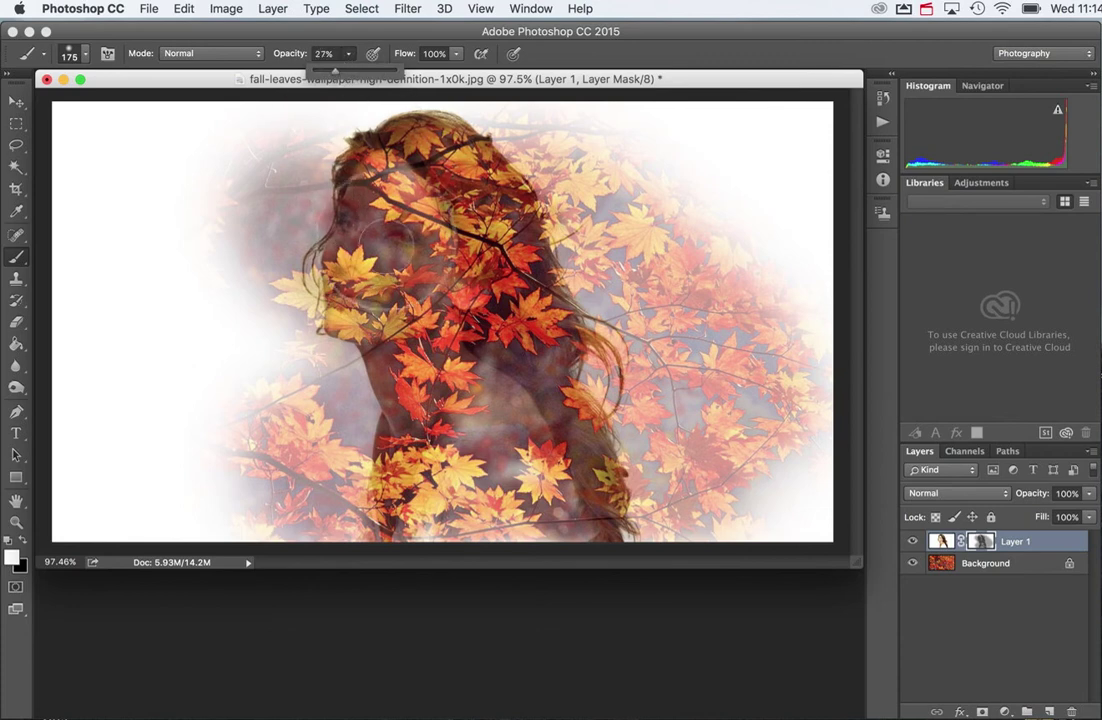
mouse_move(386, 225)
mouse_down()
mouse_move(425, 245)
mouse_move(394, 232)
mouse_move(425, 196)
mouse_move(340, 250)
mouse_move(320, 220)
mouse_move(332, 266)
mouse_move(358, 258)
mouse_up()
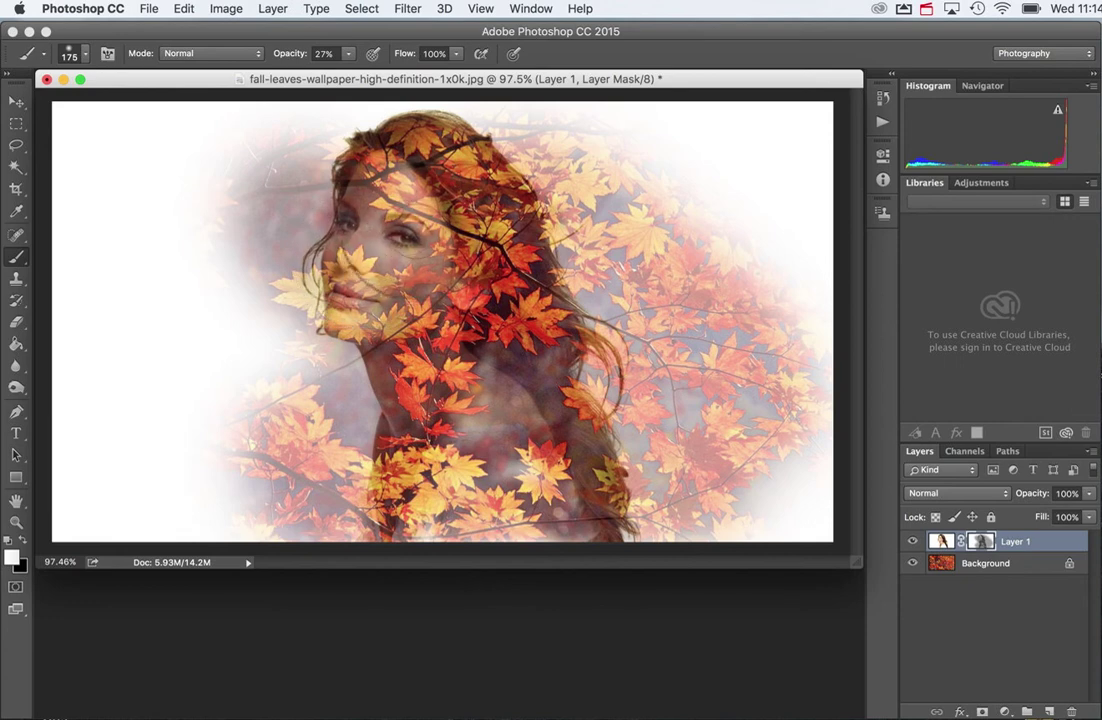
mouse_move(502, 103)
mouse_down()
mouse_move(628, 207)
mouse_move(688, 290)
mouse_move(655, 340)
mouse_up()
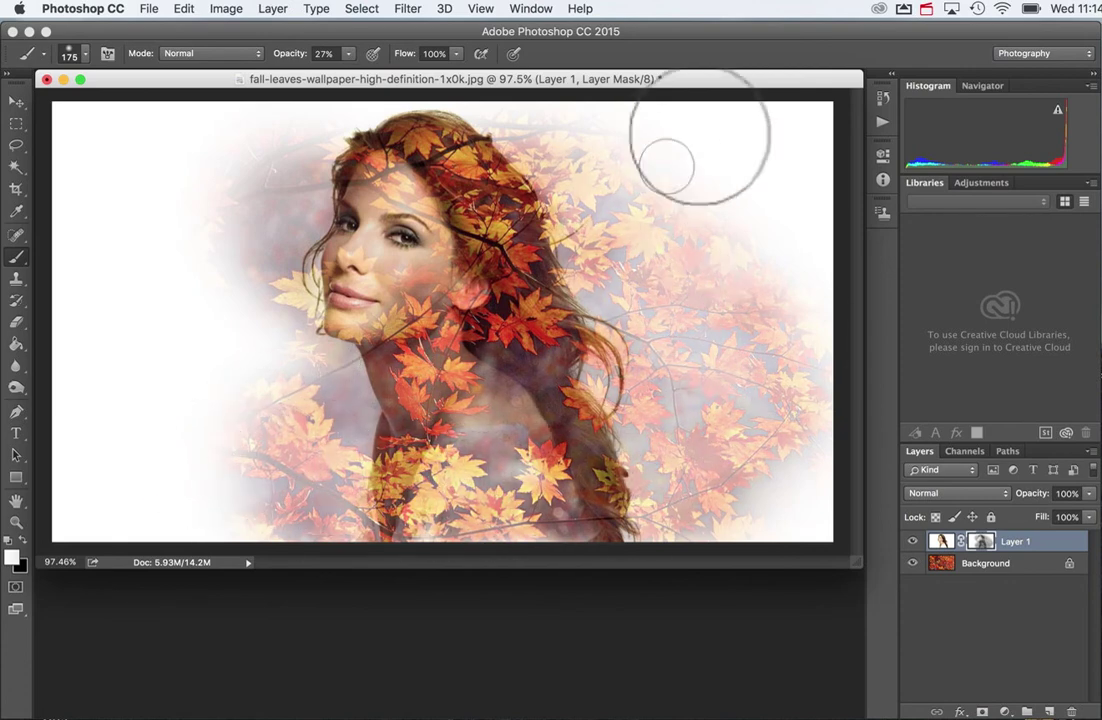
drag(248, 215, 286, 290)
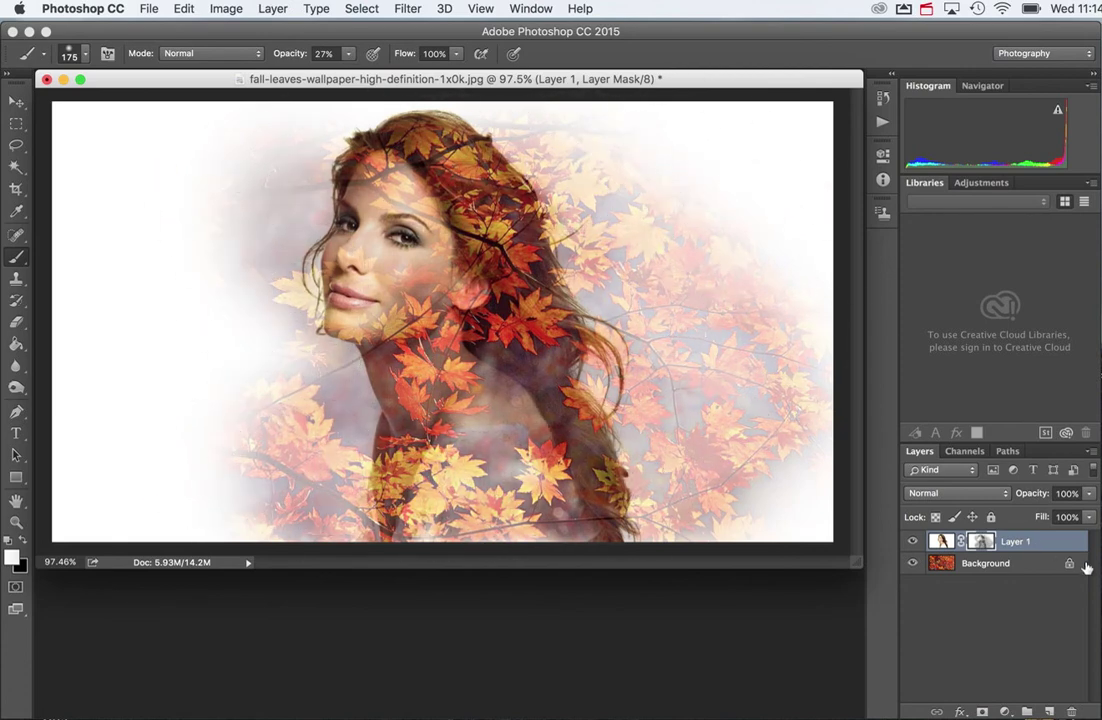
Unlock the Background layer and shift the leaves slightly behind the portrait.
click(1008, 572)
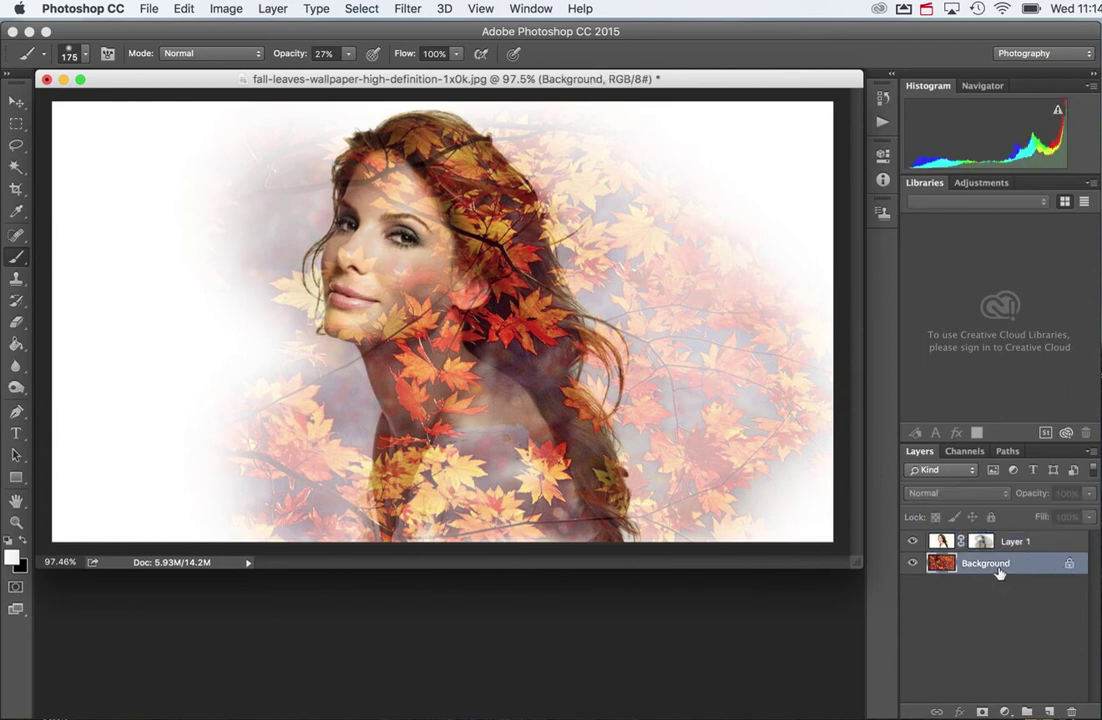
click(1070, 565)
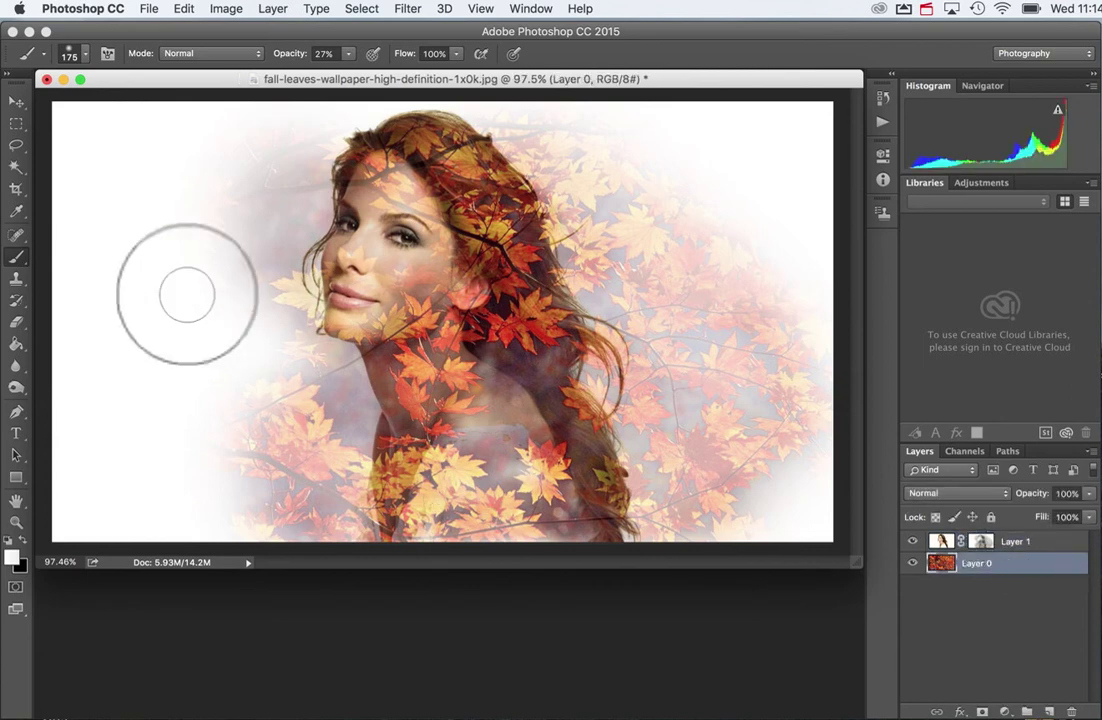
click(17, 103)
mouse_move(510, 383)
mouse_down()
mouse_move(544, 380)
mouse_move(531, 405)
mouse_move(467, 392)
mouse_move(444, 368)
mouse_move(512, 371)
mouse_move(504, 381)
mouse_up()
Scale the leaves layer to 125.68% width and 156.85% height, reposition it behind the portrait, and apply the transform.
key(super)
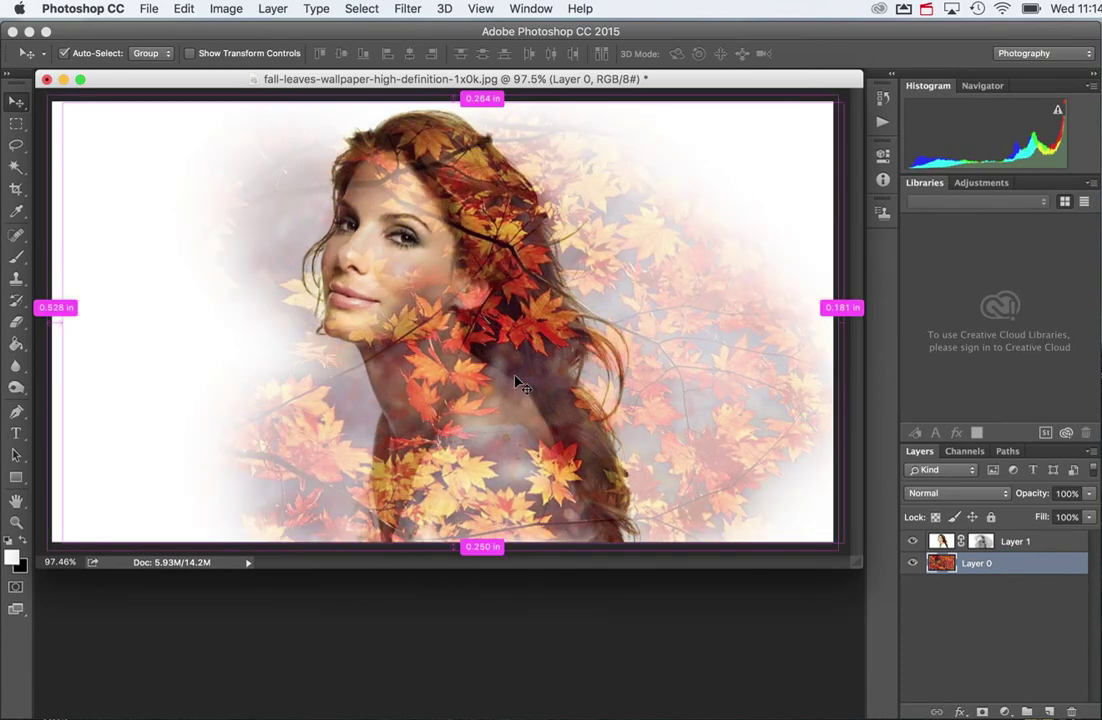
key(super+t)
drag(843, 102, 1035, 30)
mouse_move(487, 305)
mouse_down()
mouse_move(438, 312)
mouse_move(475, 305)
mouse_move(462, 315)
mouse_move(480, 320)
mouse_up()
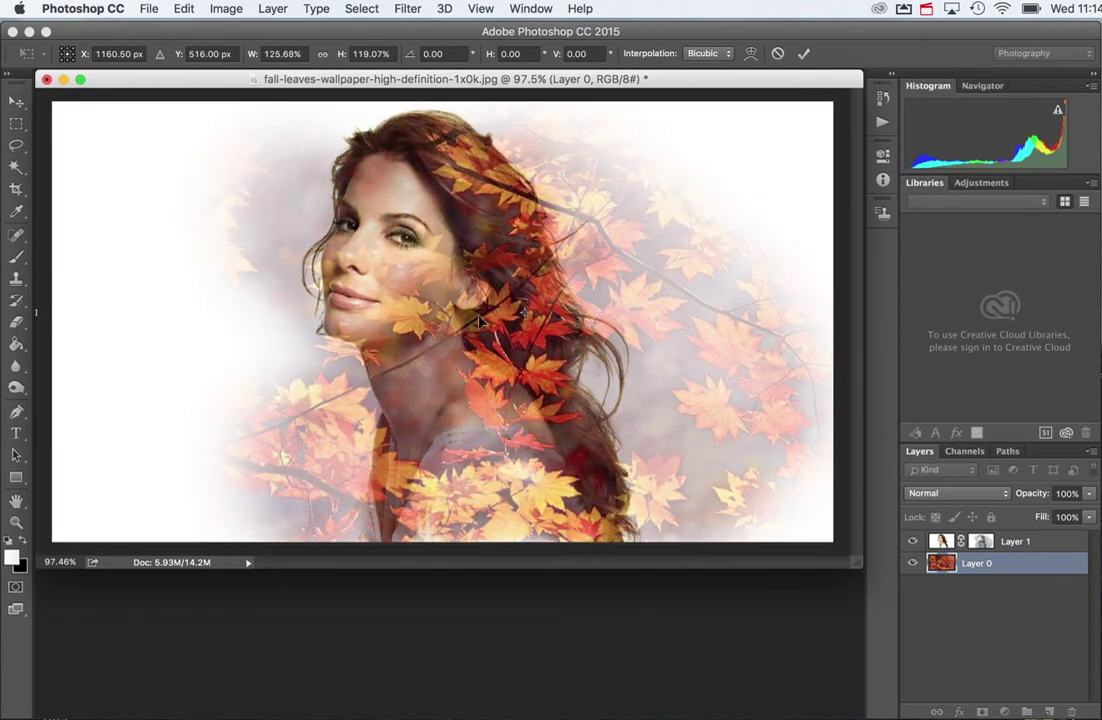
key(super+minus)
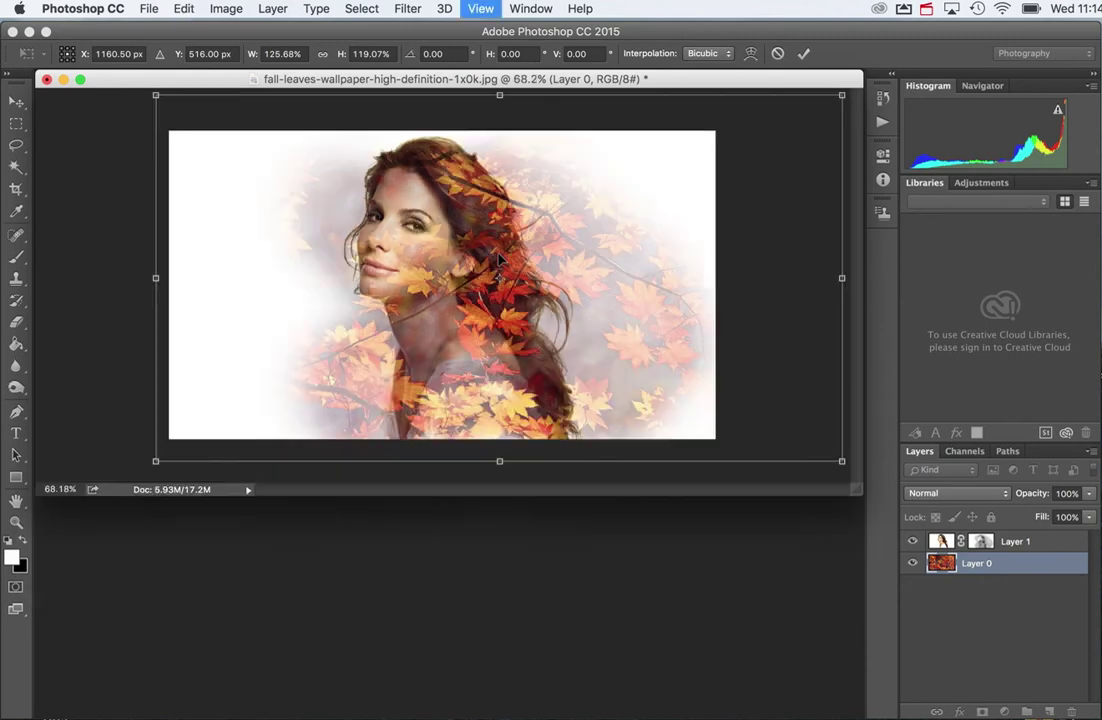
drag(500, 459, 477, 585)
drag(443, 296, 441, 236)
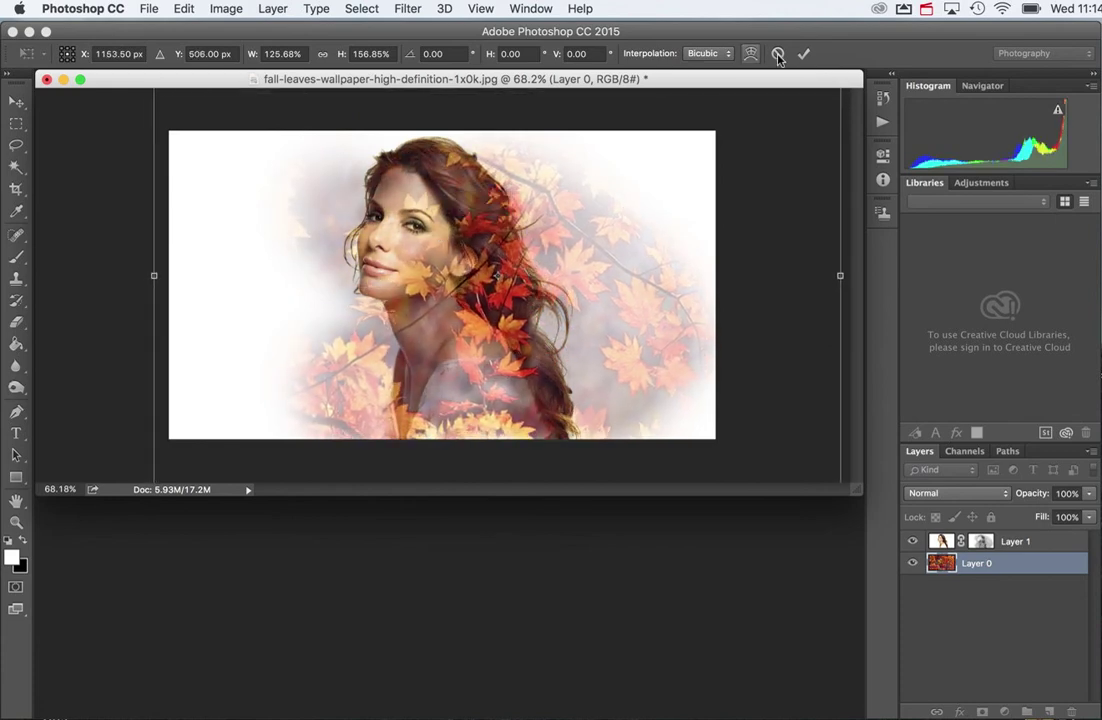
click(804, 55)
Brush white at 27% opacity directly on Layer 0 to fade the leaves behind the woman's hair.
click(17, 258)
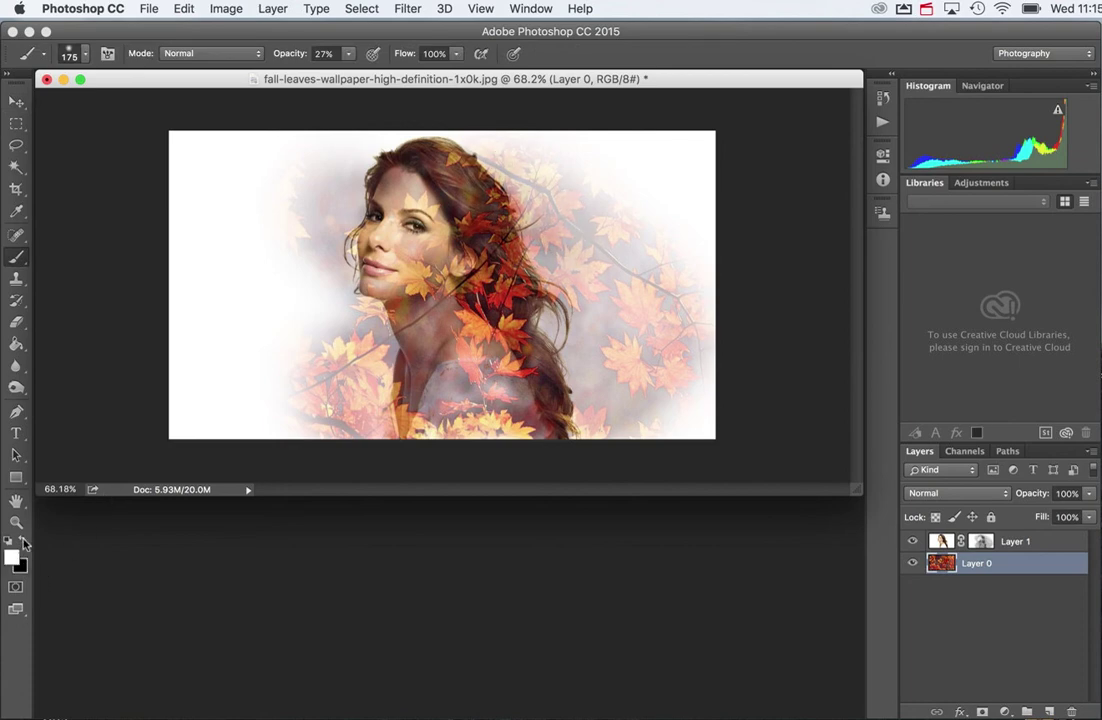
mouse_move(497, 176)
mouse_down()
mouse_move(588, 211)
mouse_move(638, 312)
mouse_move(513, 203)
mouse_move(652, 322)
mouse_move(627, 360)
mouse_up()
drag(586, 254, 581, 230)
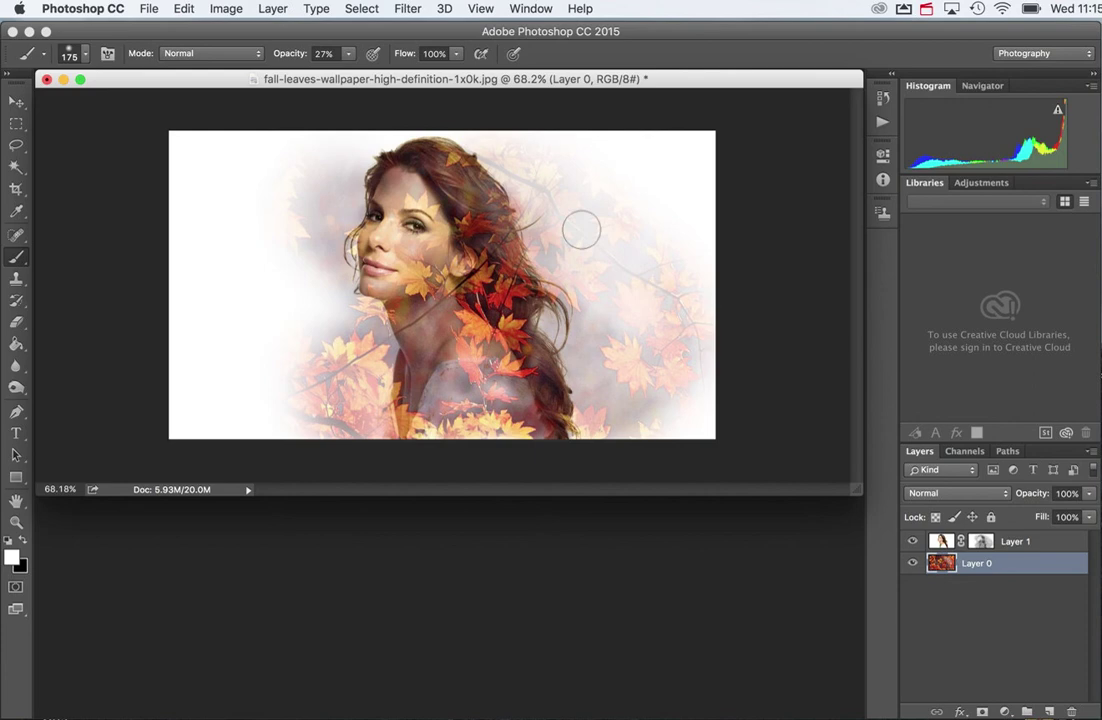
Raise the brush opacity to 100% and paint white on Layer 0 over the background leaves and those on the blouse.
click(348, 53)
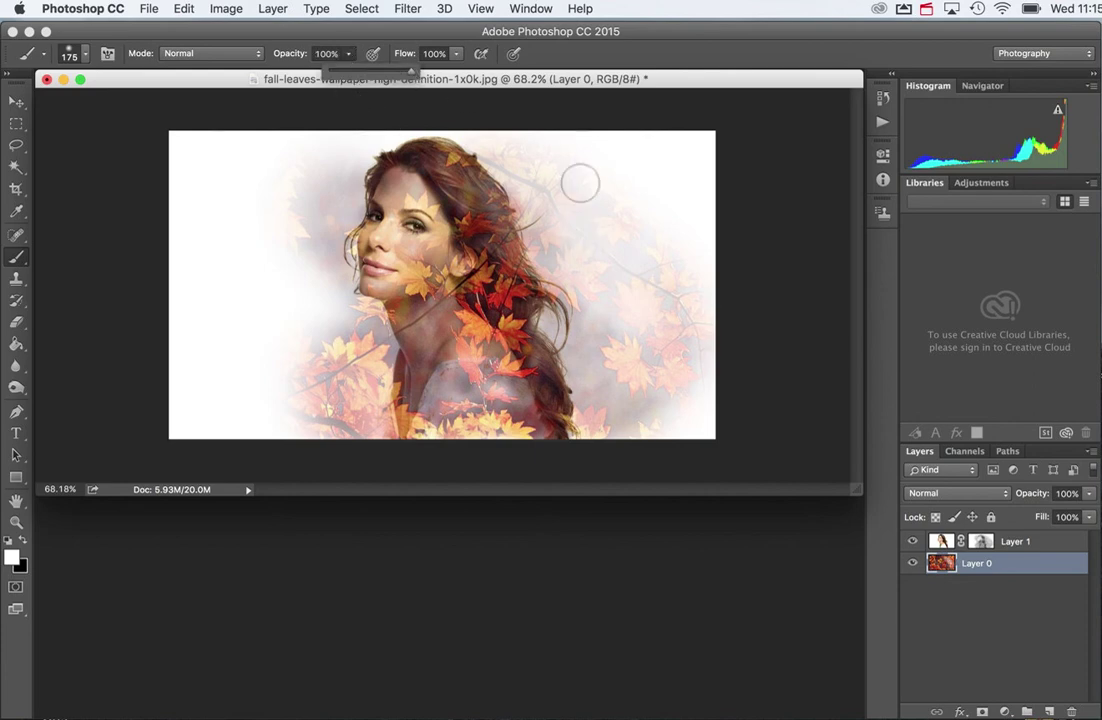
mouse_move(580, 183)
mouse_down()
mouse_move(628, 306)
mouse_move(659, 222)
mouse_move(704, 291)
mouse_move(700, 339)
mouse_move(608, 413)
mouse_move(583, 299)
mouse_move(523, 183)
mouse_move(612, 296)
mouse_move(612, 199)
mouse_move(550, 163)
mouse_move(514, 160)
mouse_move(593, 245)
mouse_move(635, 352)
mouse_move(585, 331)
mouse_move(645, 413)
mouse_up()
mouse_move(345, 386)
mouse_down()
mouse_move(287, 395)
mouse_move(349, 322)
mouse_move(319, 257)
mouse_move(347, 177)
mouse_move(324, 188)
mouse_move(334, 147)
mouse_move(334, 317)
mouse_move(381, 360)
mouse_move(378, 325)
mouse_move(380, 441)
mouse_move(319, 435)
mouse_up()
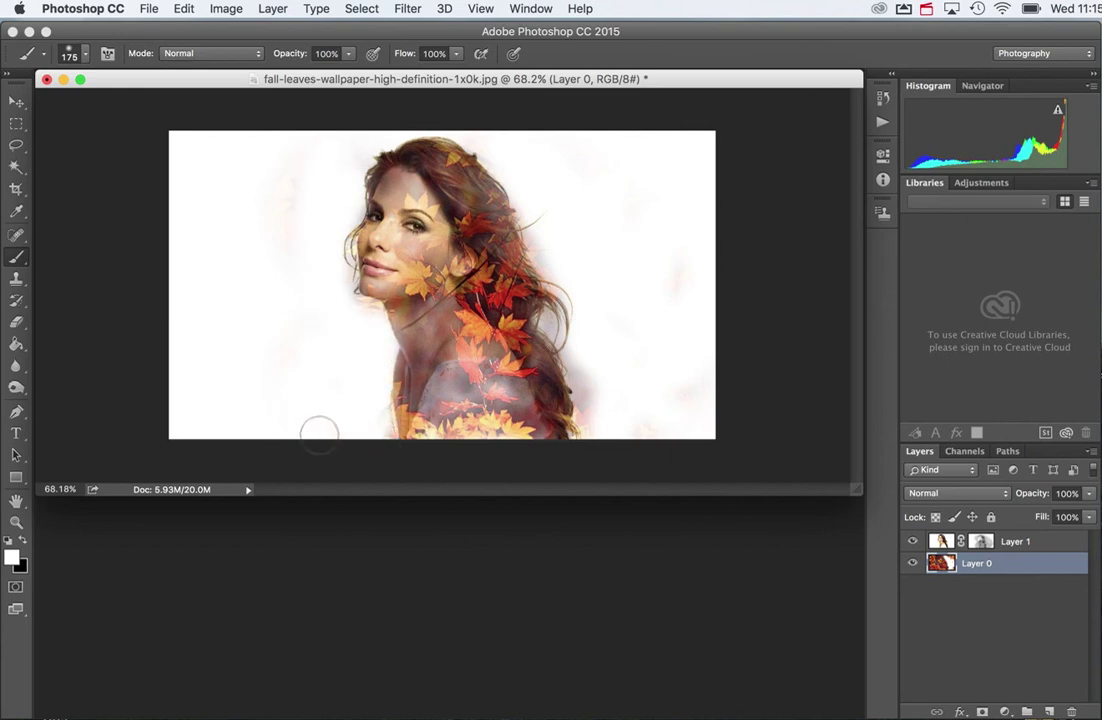
mouse_move(534, 195)
mouse_down()
mouse_move(561, 237)
mouse_move(533, 215)
mouse_move(588, 346)
mouse_up()
drag(600, 421, 660, 312)
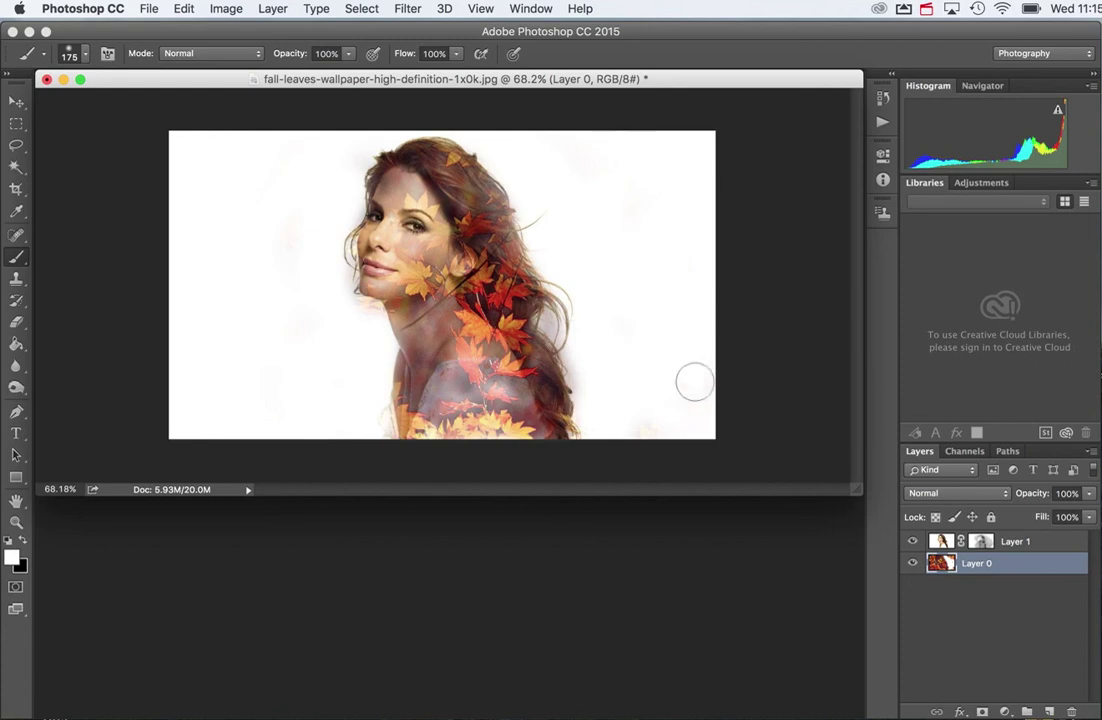
drag(563, 316, 572, 283)
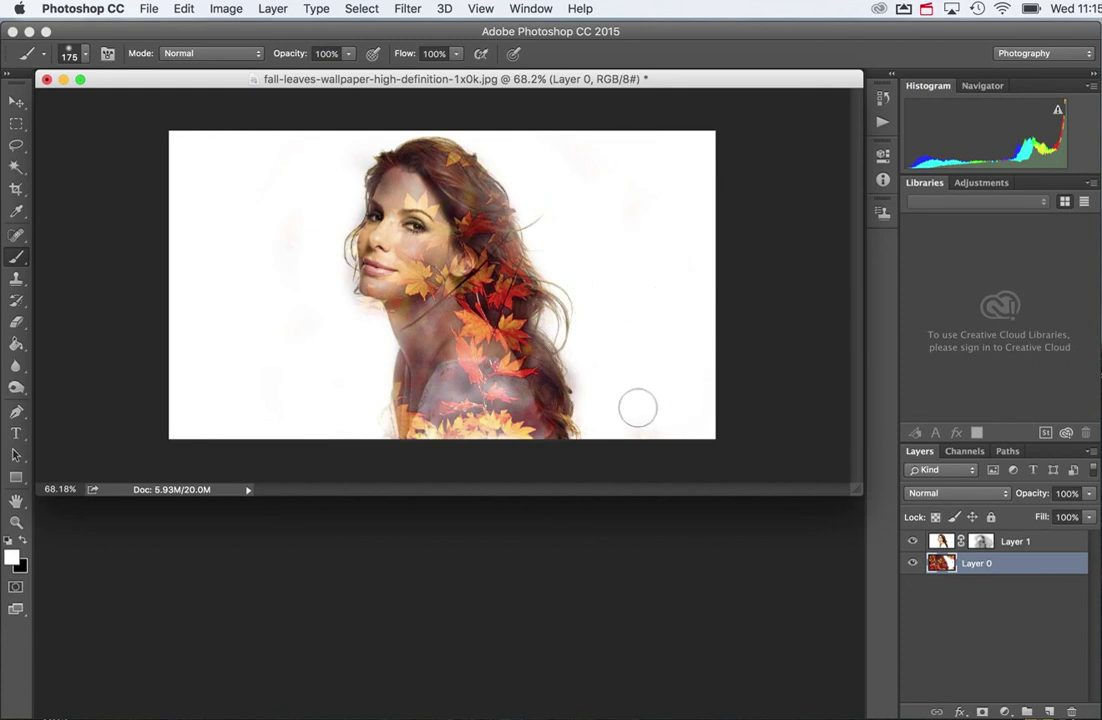
mouse_move(590, 410)
mouse_down()
mouse_move(498, 380)
mouse_move(614, 412)
mouse_move(403, 415)
mouse_move(523, 435)
mouse_move(278, 398)
mouse_move(478, 390)
mouse_move(605, 430)
mouse_up()
mouse_move(533, 399)
mouse_down()
mouse_move(590, 413)
mouse_move(341, 386)
mouse_move(460, 395)
mouse_move(609, 386)
mouse_up()
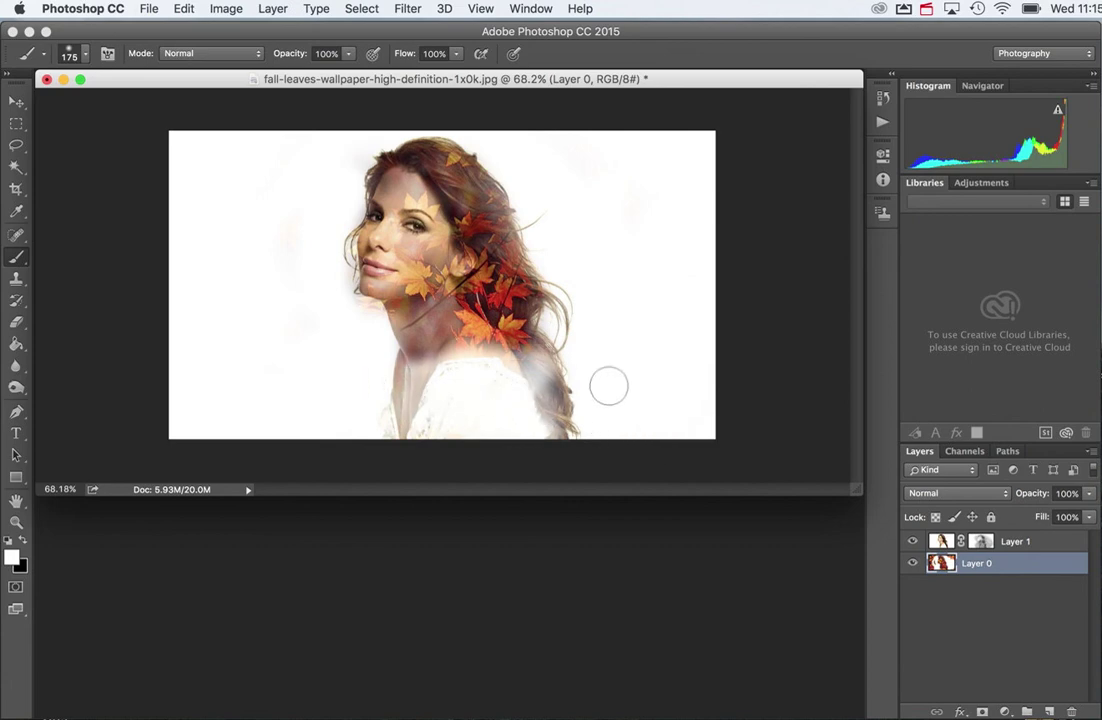
Switch the brush to black at 45% opacity and shade the blouse and lower hair on Layer 0.
click(348, 54)
drag(349, 75, 310, 71)
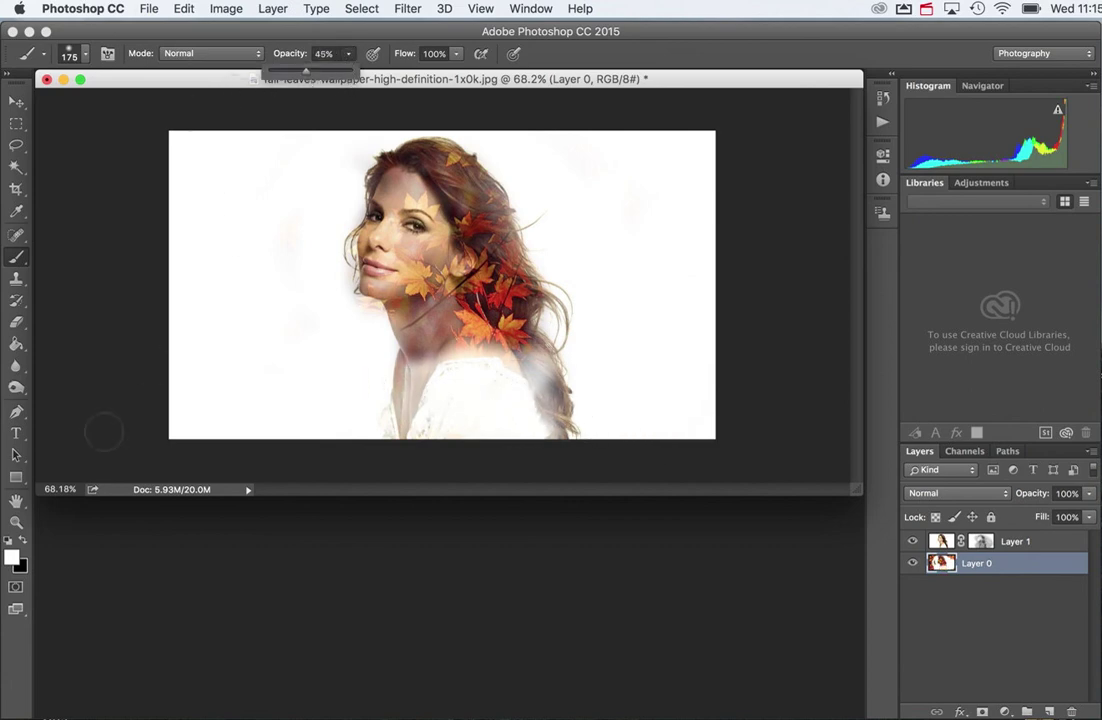
click(22, 541)
mouse_move(504, 366)
mouse_down()
mouse_move(510, 348)
mouse_move(440, 365)
mouse_move(513, 367)
mouse_move(448, 396)
mouse_move(517, 399)
mouse_move(529, 420)
mouse_move(486, 364)
mouse_move(475, 420)
mouse_move(476, 337)
mouse_move(552, 405)
mouse_up()
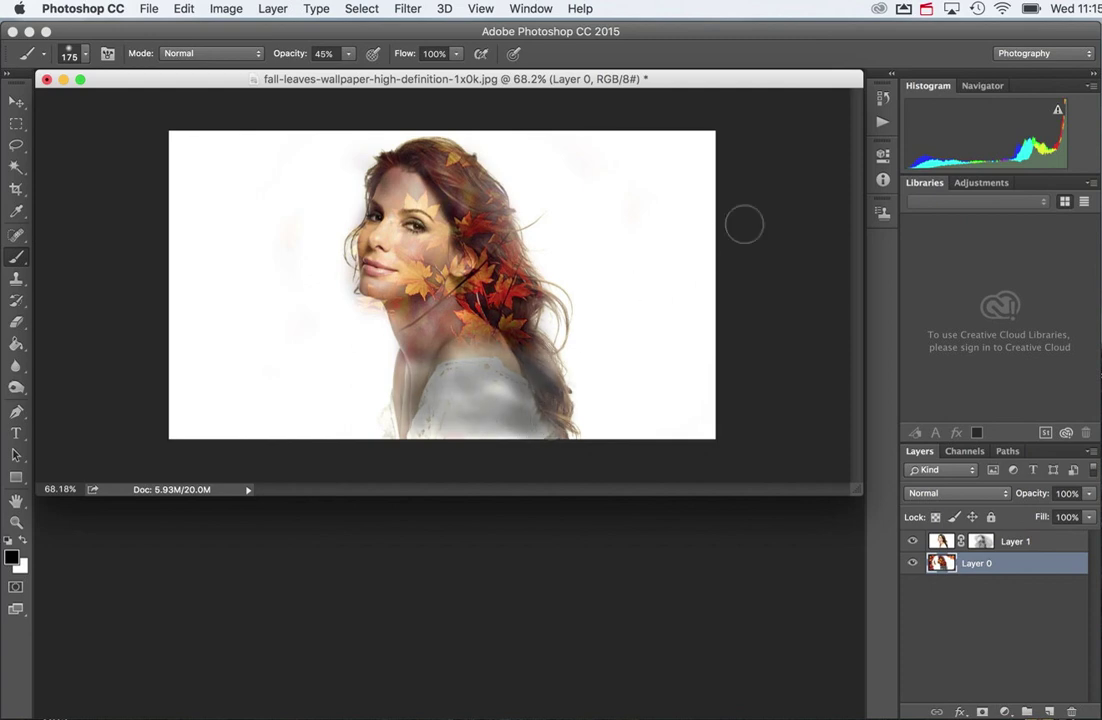